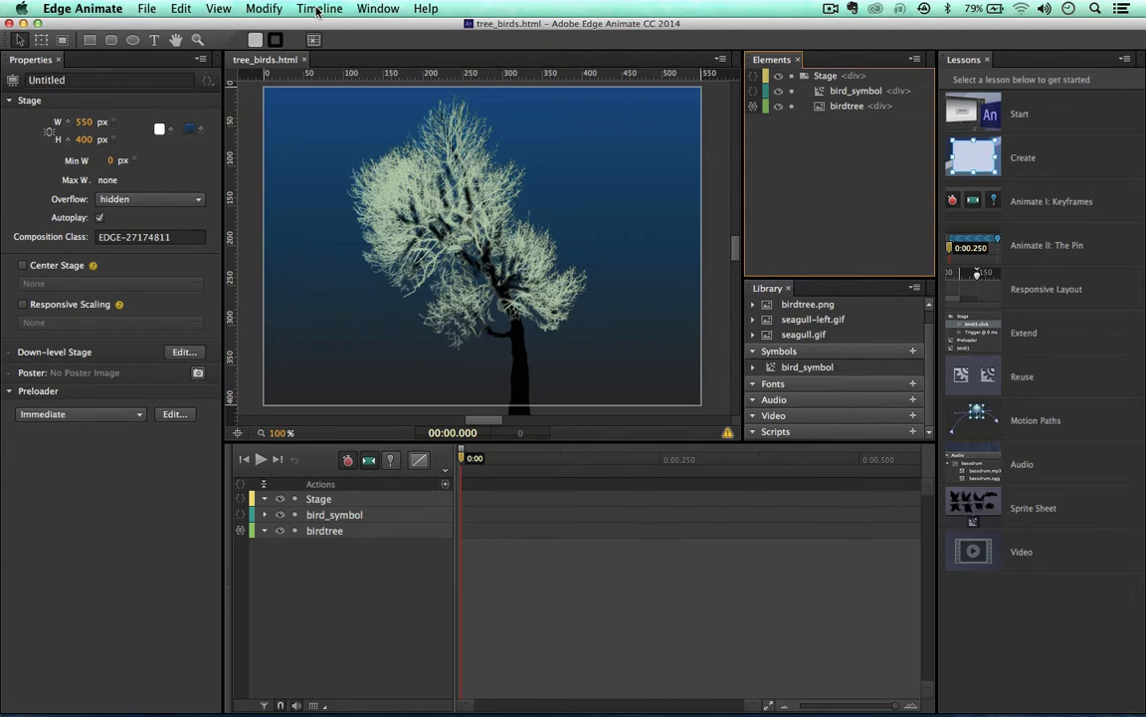
Step: Set the Stage width to 600 px and height to 450 px in the Properties panel
scroll(687, 89, up, 2)
scroll(687, 90, down, 5)
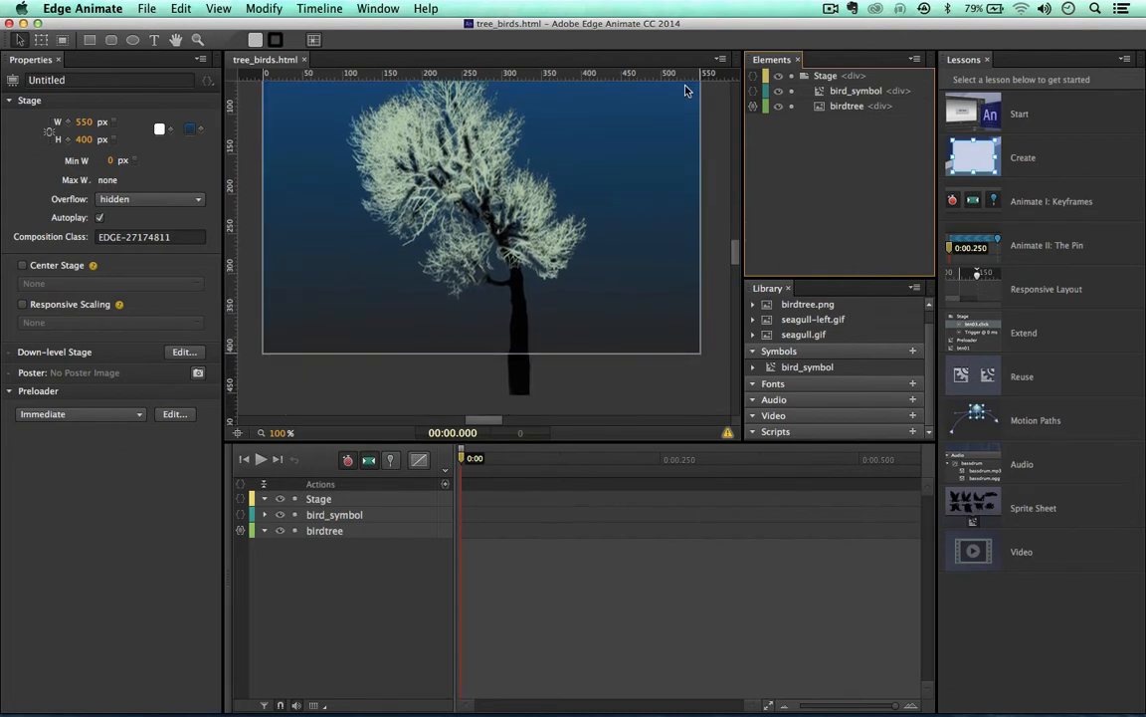
scroll(687, 89, up, 4)
scroll(684, 90, down, 2)
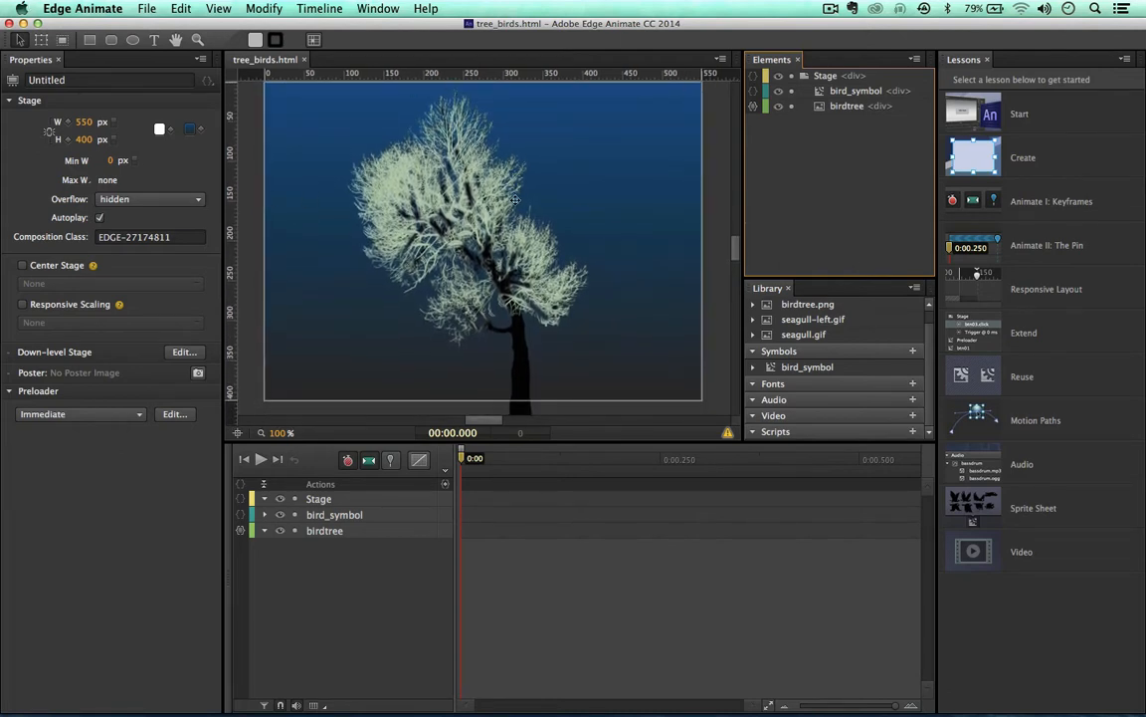
click(82, 122)
text(6)
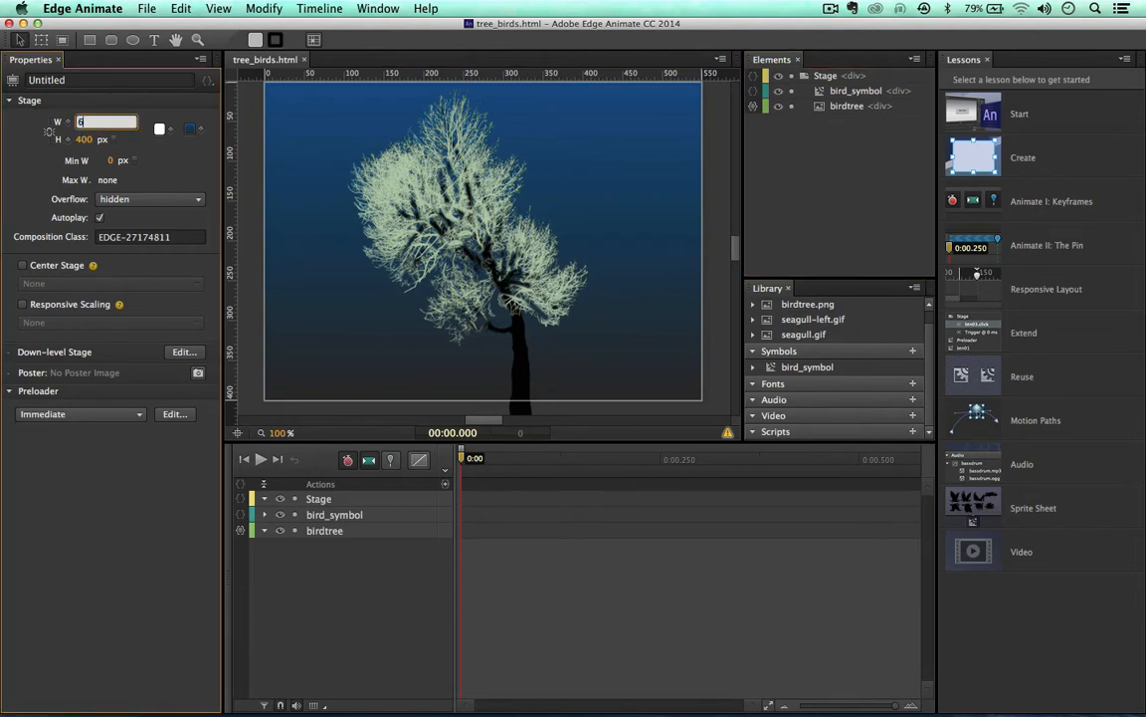
text(00)
click(85, 140)
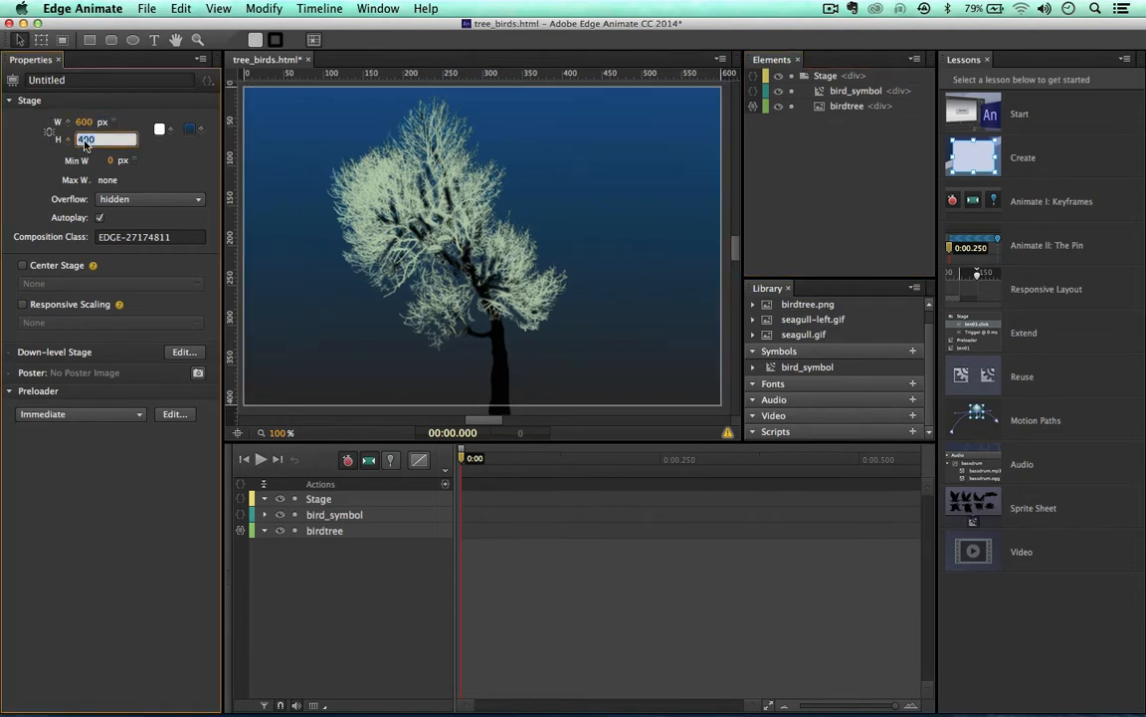
text(450)
key(Return)
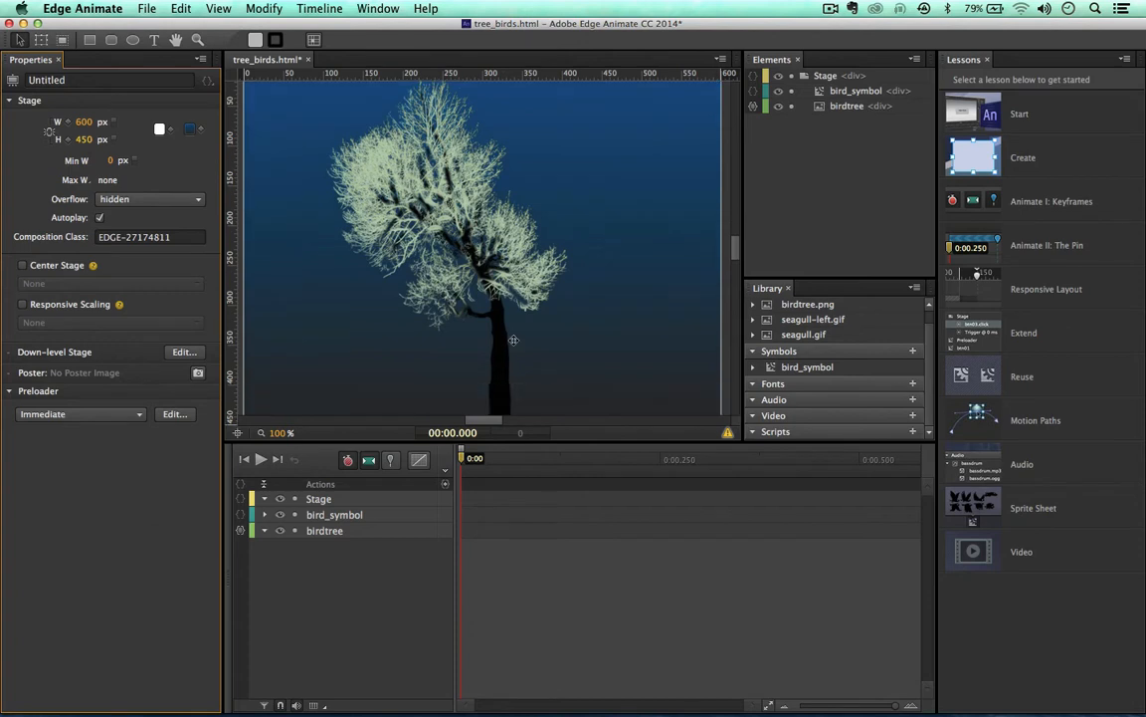
scroll(514, 340, down, 3)
scroll(514, 341, up, 4)
scroll(513, 340, down, 2)
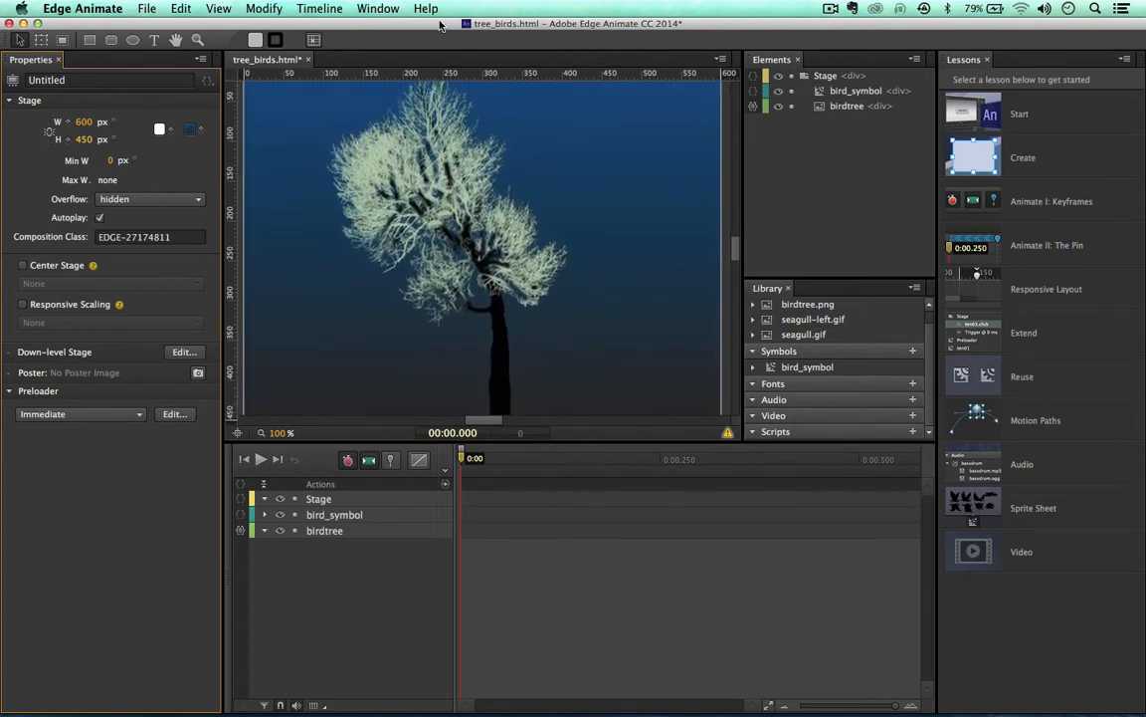
drag(439, 20, 446, 20)
key(super+Return)
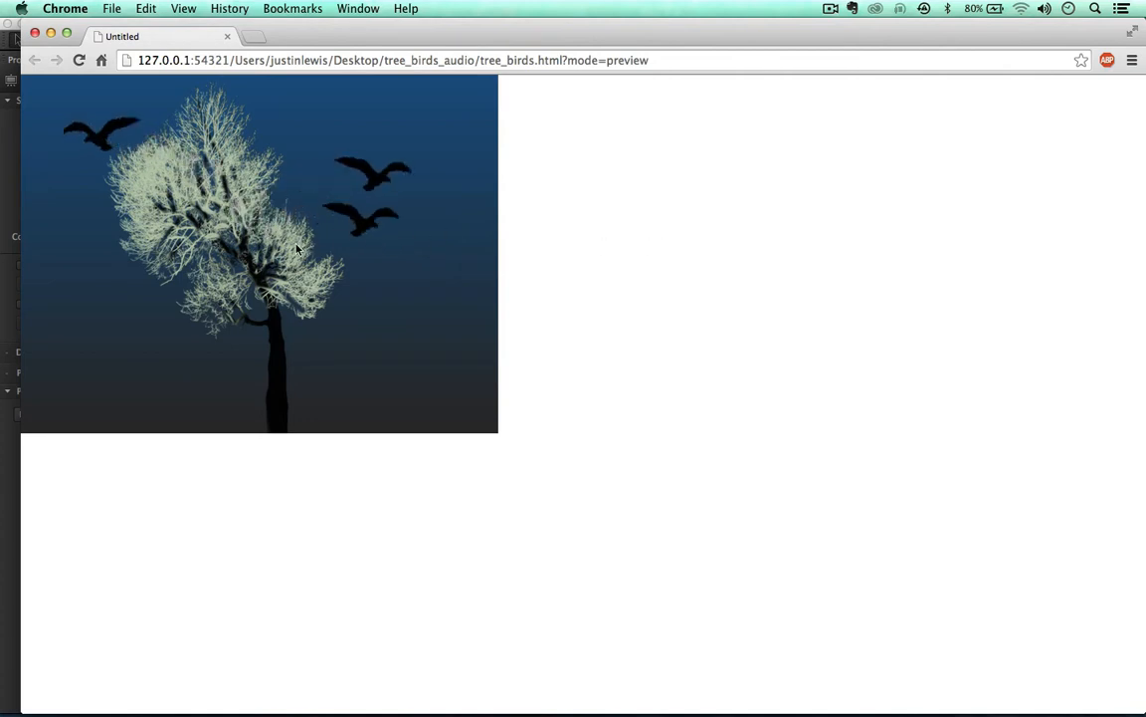
click(35, 33)
mouse_move(361, 24)
mouse_down()
mouse_move(347, 21)
mouse_move(367, 17)
mouse_up()
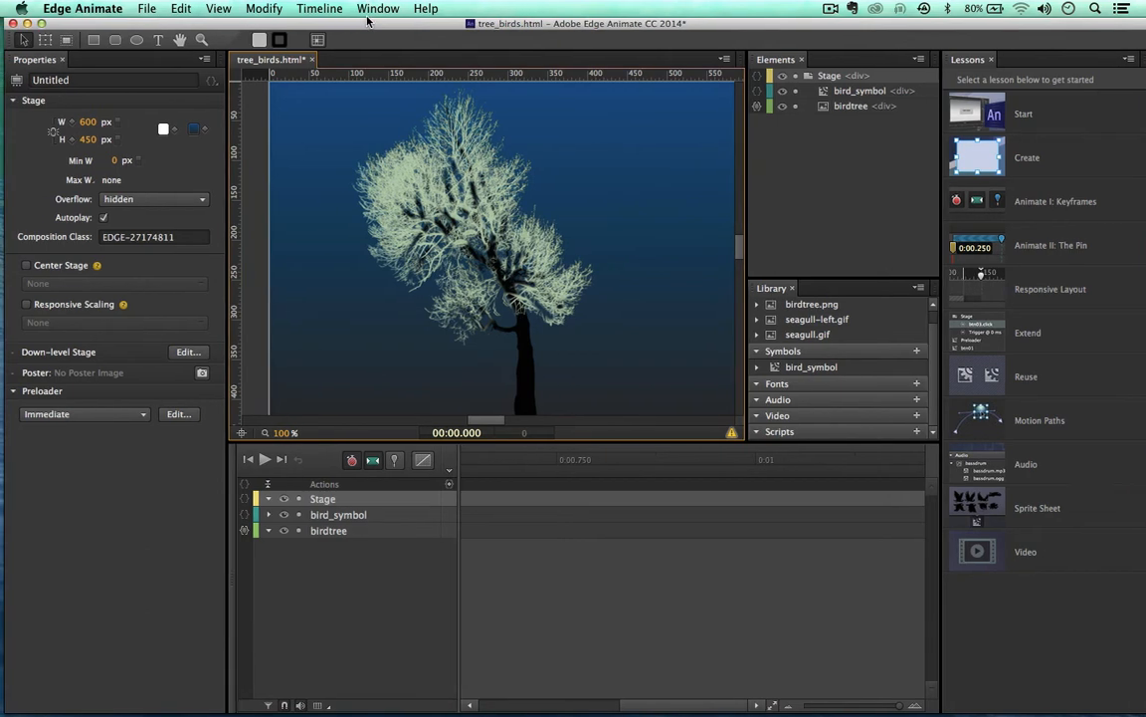
Step: View and dismiss the stage compatibility warning notification
click(732, 435)
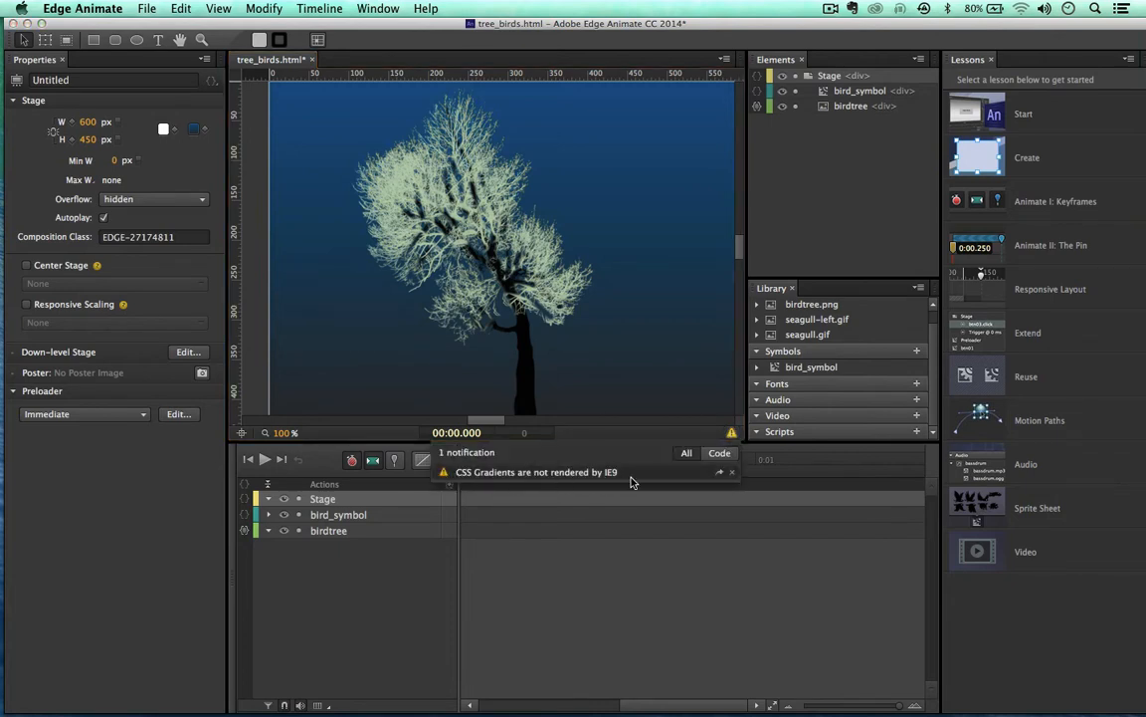
click(642, 357)
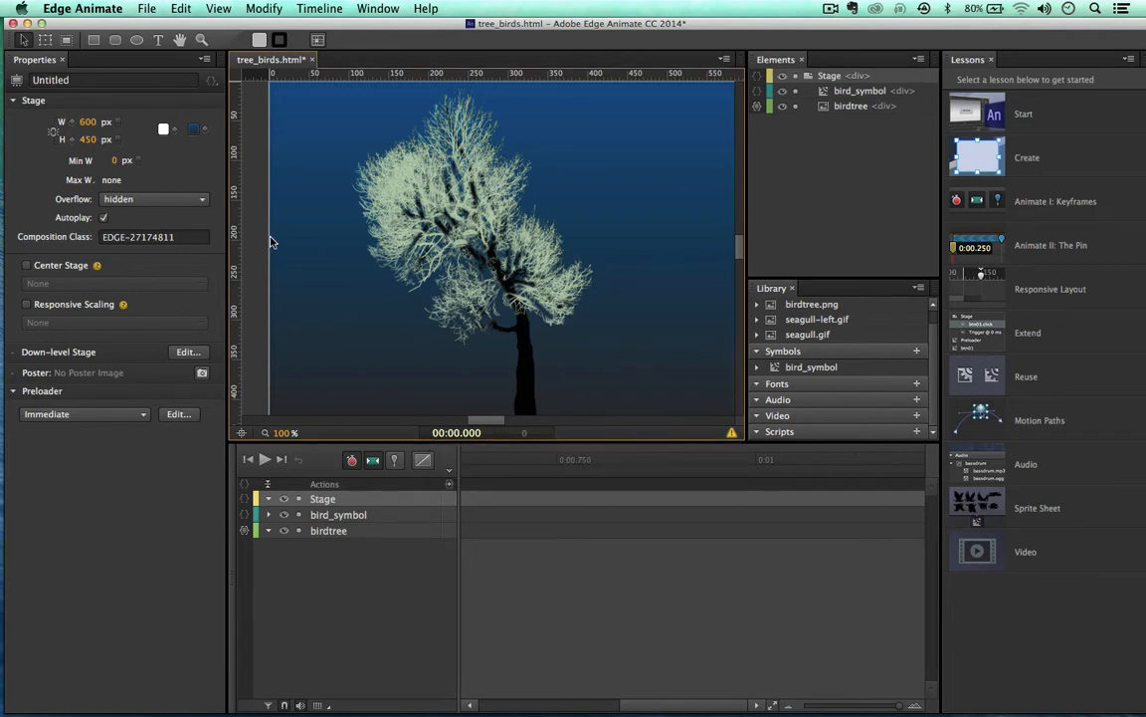
scroll(366, 290, up, 2)
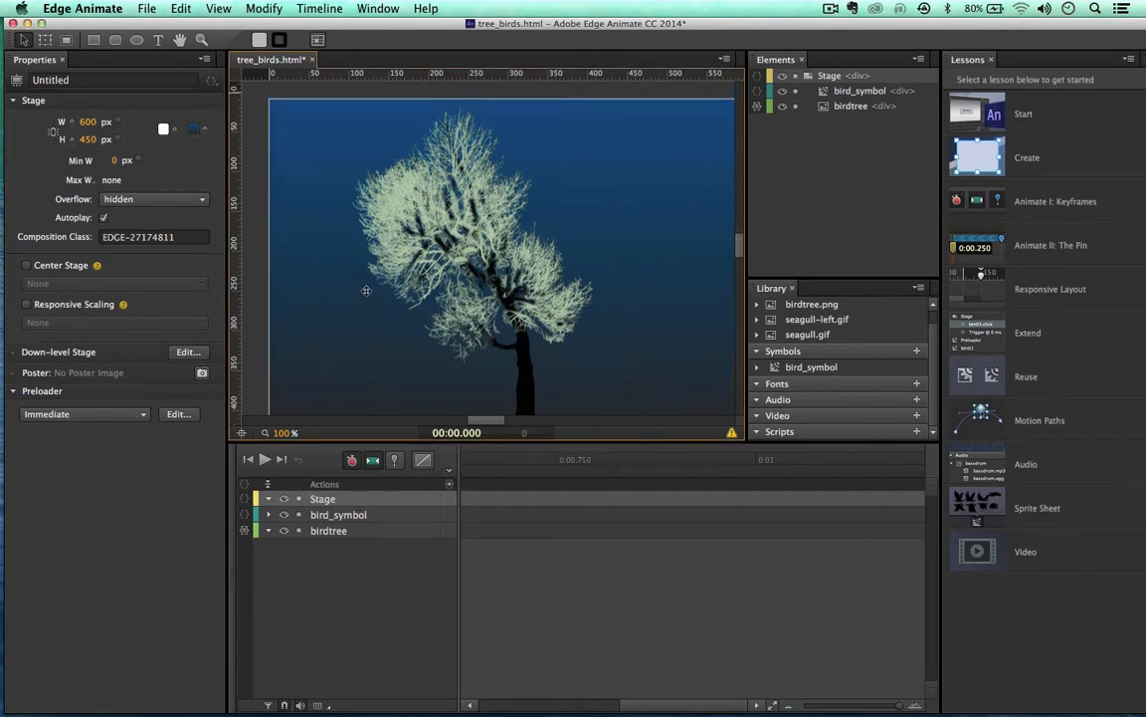
Step: Change the Stage background colour from white to blue rgba(65,141,187)
click(163, 129)
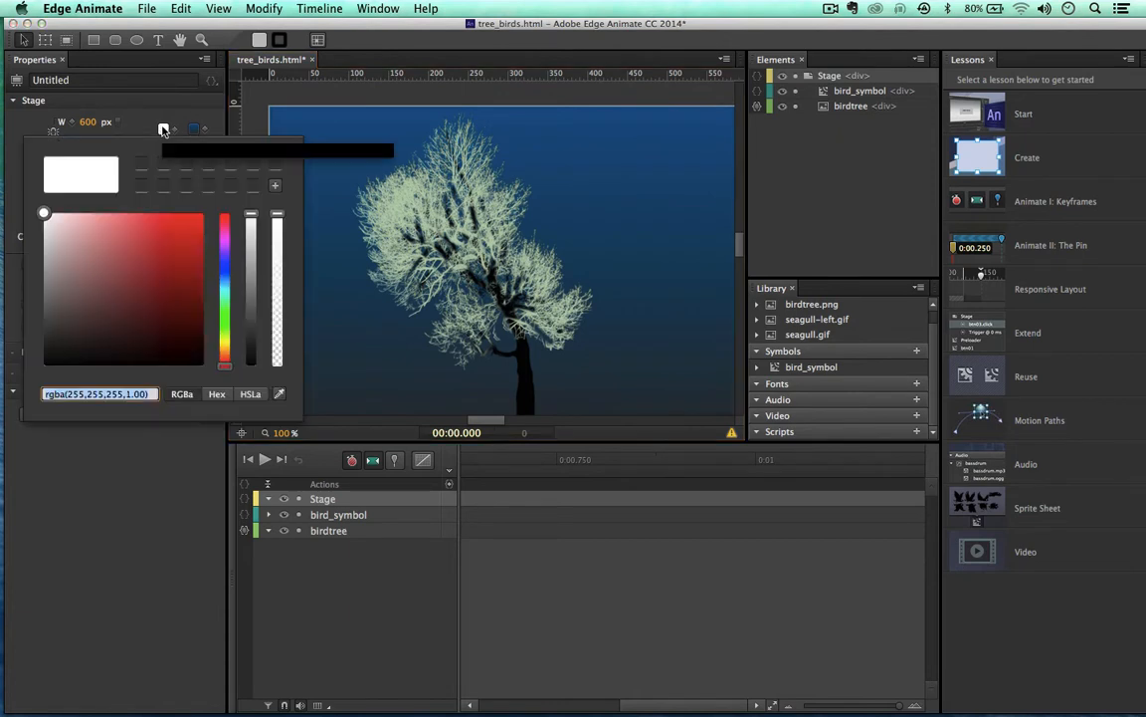
click(225, 270)
click(146, 255)
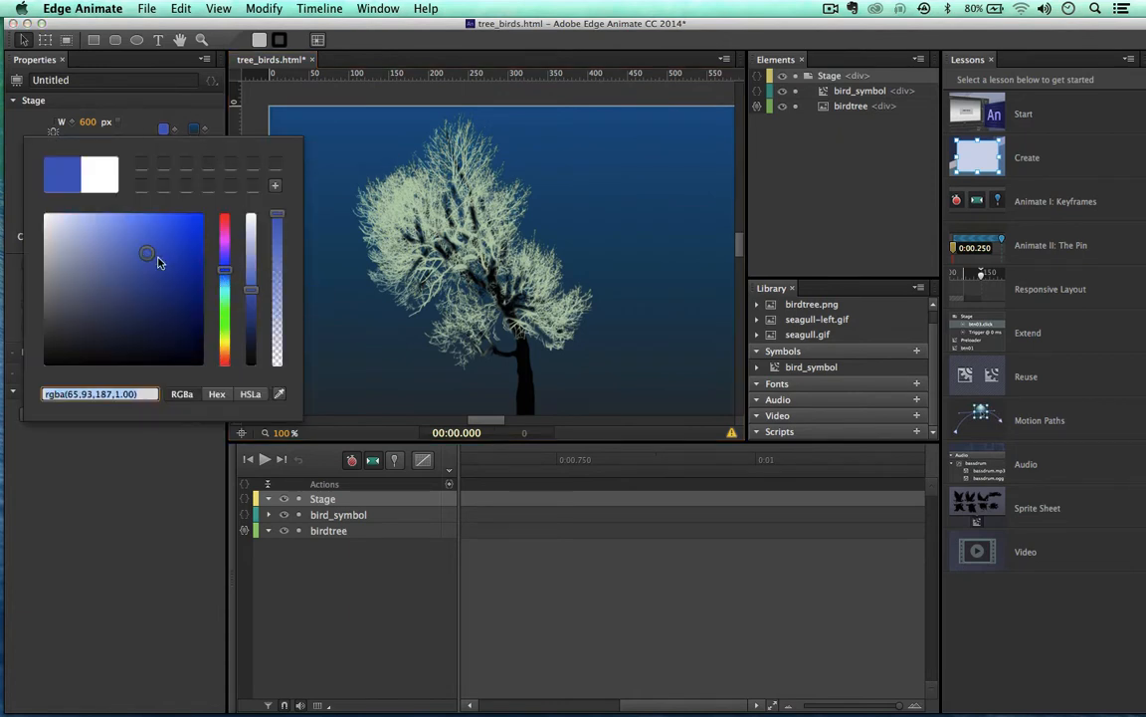
click(225, 288)
mouse_move(225, 286)
mouse_down()
mouse_move(225, 297)
mouse_move(229, 282)
mouse_up()
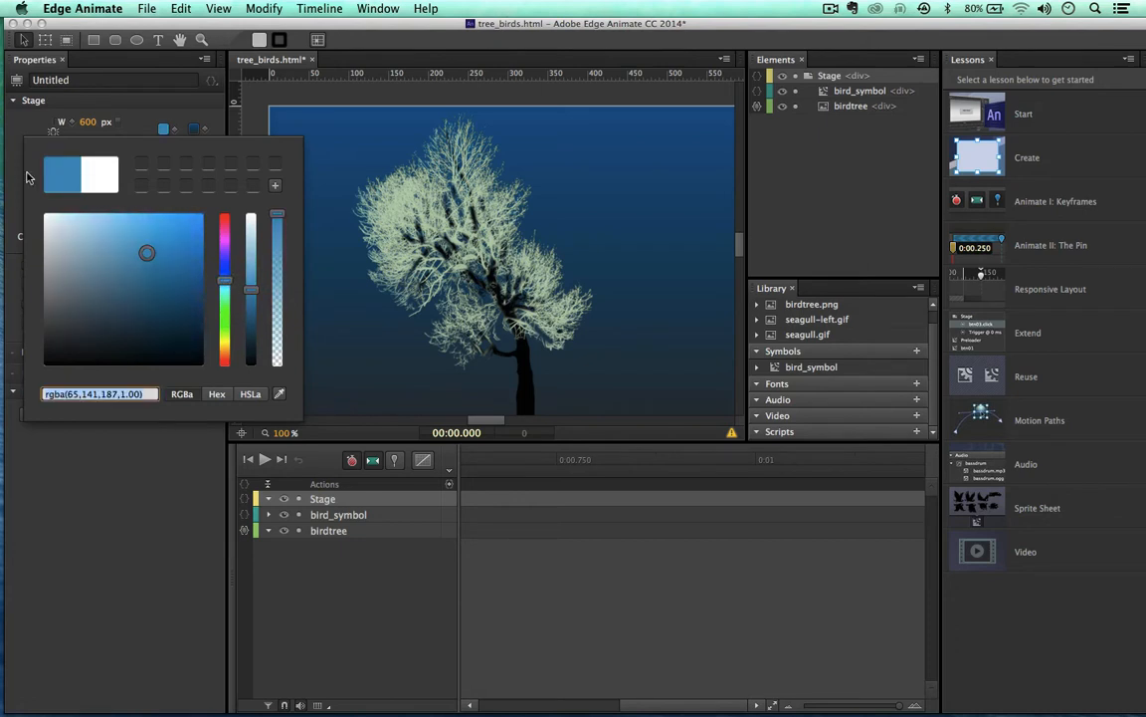
click(200, 112)
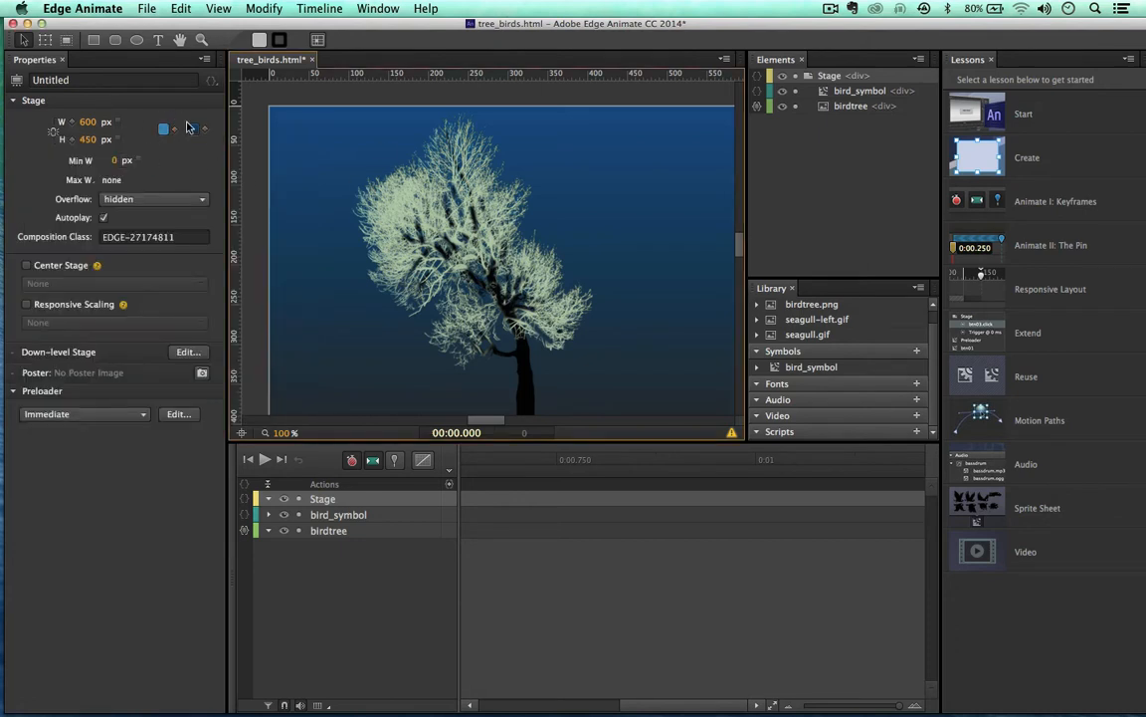
scroll(367, 230, down, 6)
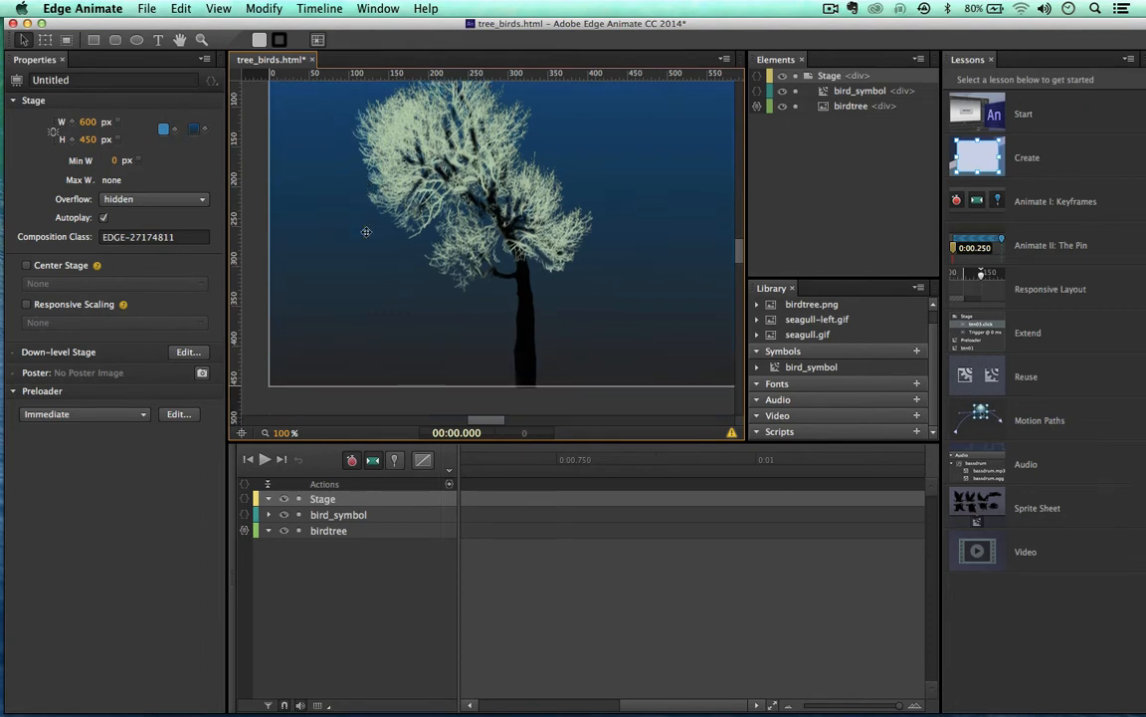
scroll(366, 232, up, 6)
scroll(366, 231, down, 2)
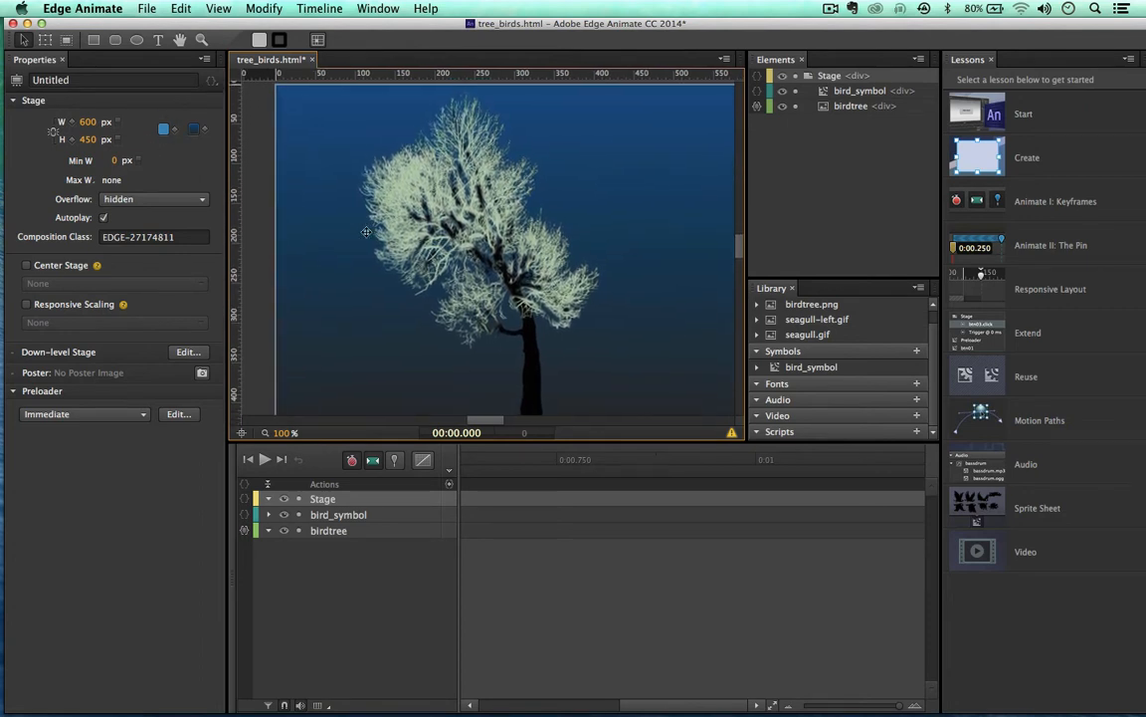
click(94, 40)
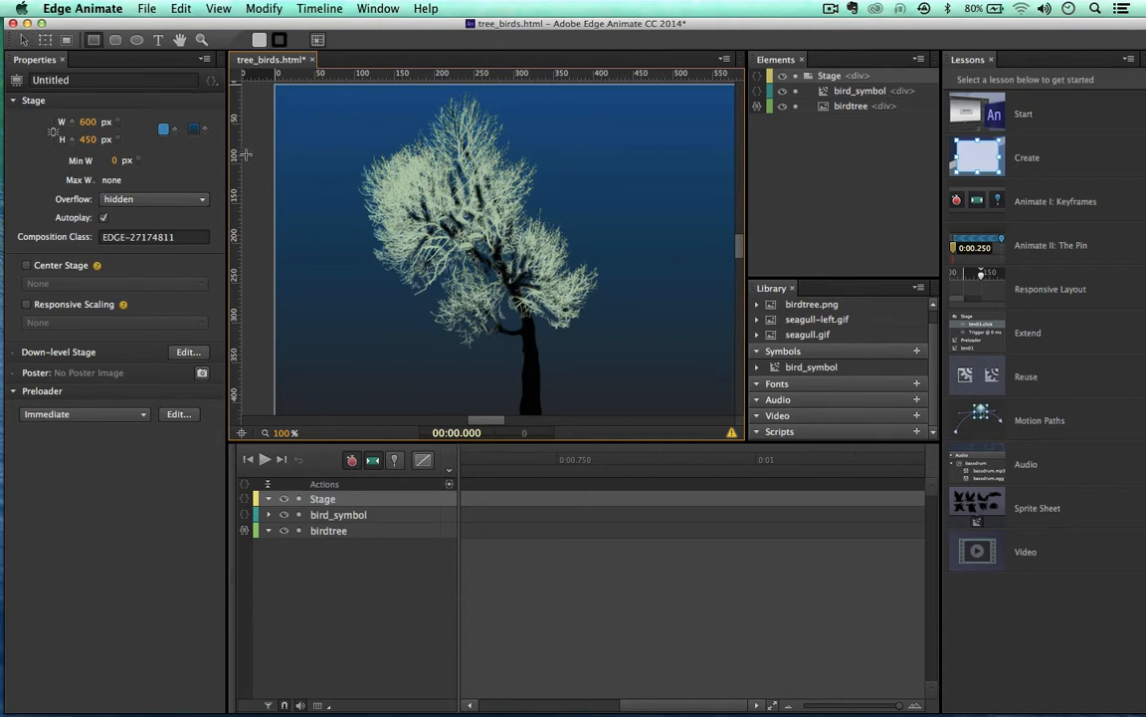
drag(303, 159, 374, 331)
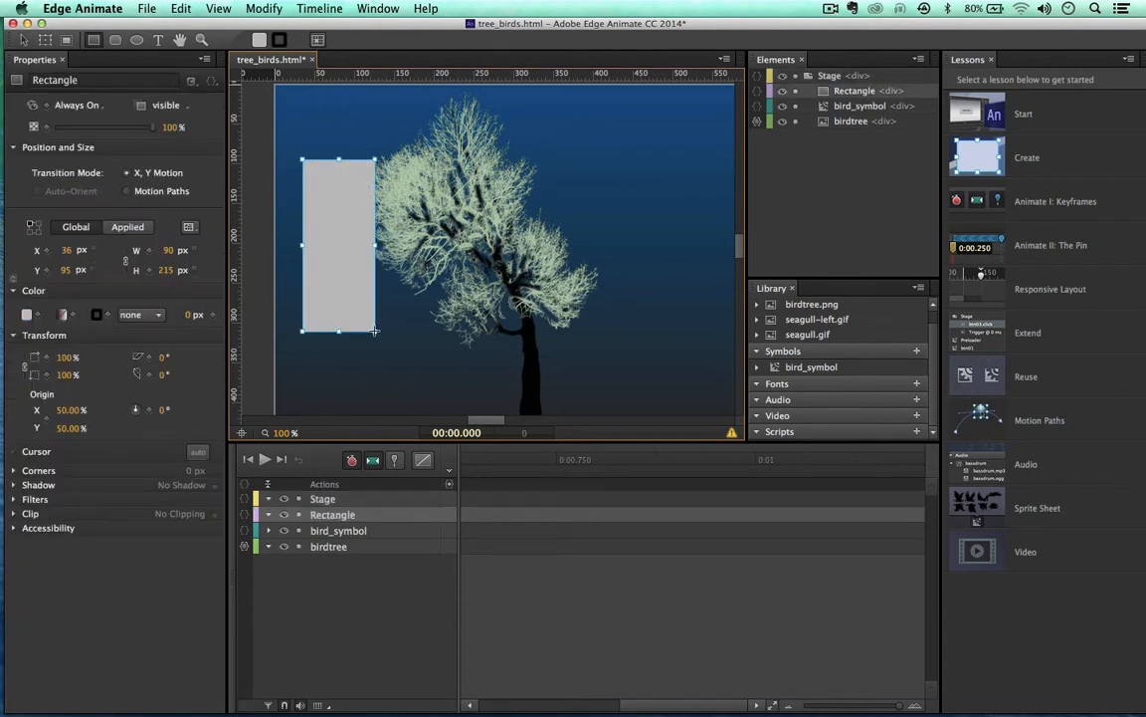
click(26, 315)
click(22, 399)
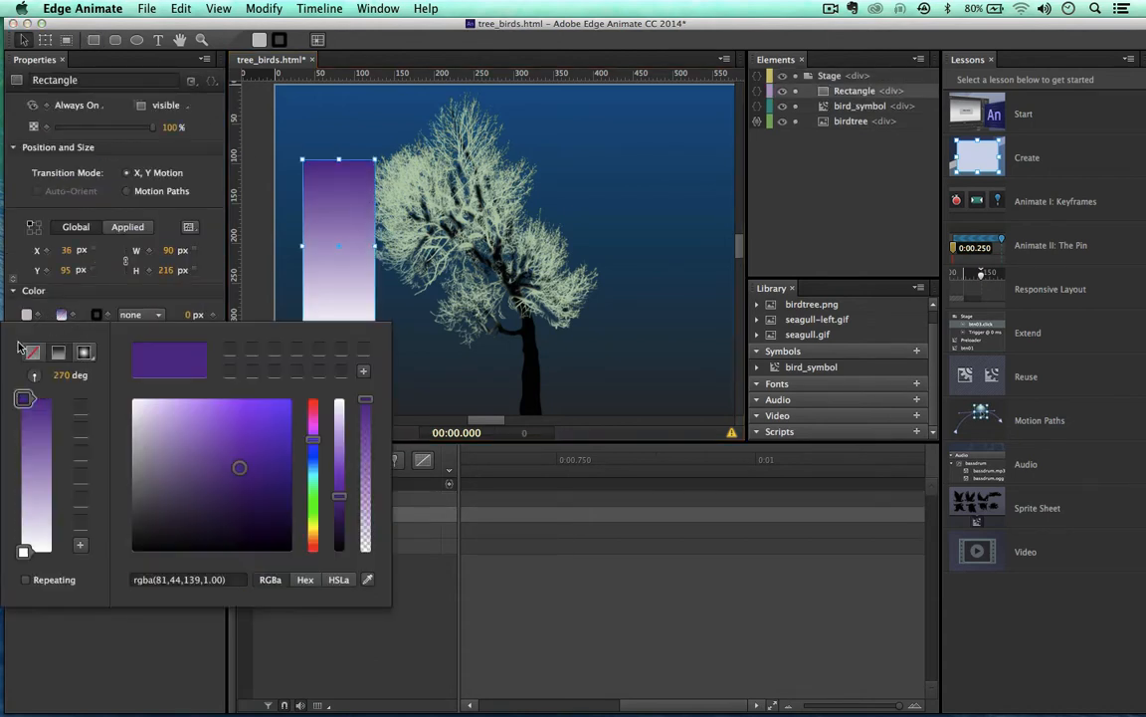
click(18, 243)
drag(326, 236, 335, 291)
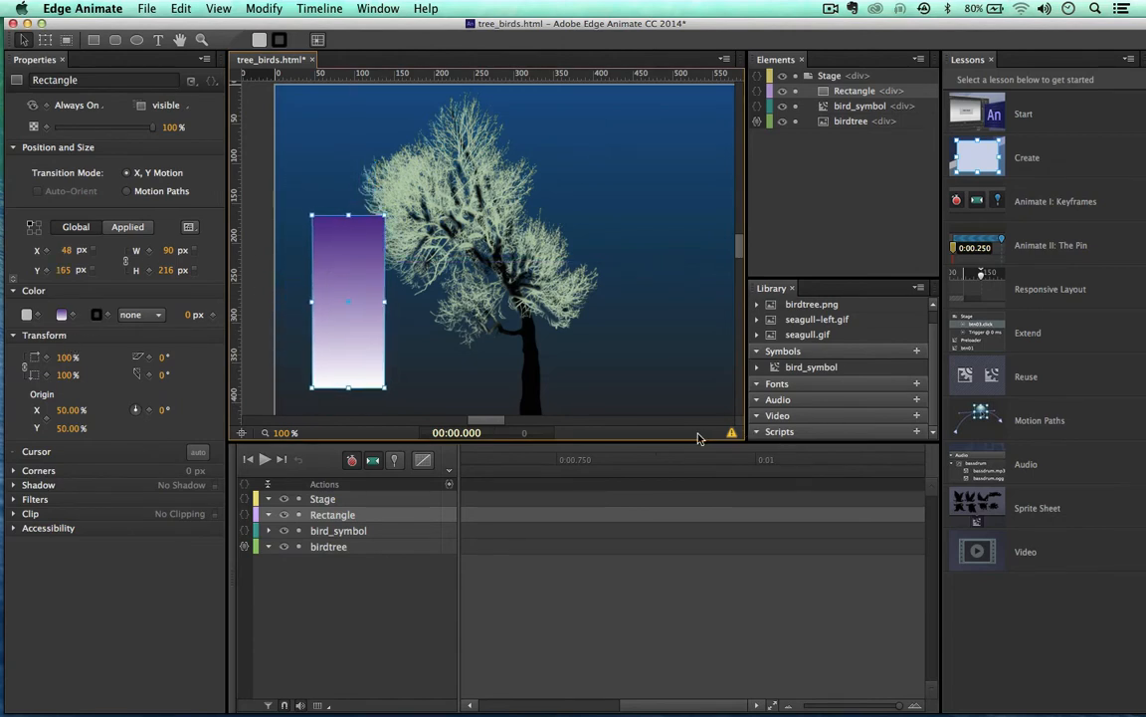
mouse_move(333, 322)
mouse_down()
mouse_move(317, 362)
mouse_move(320, 328)
mouse_up()
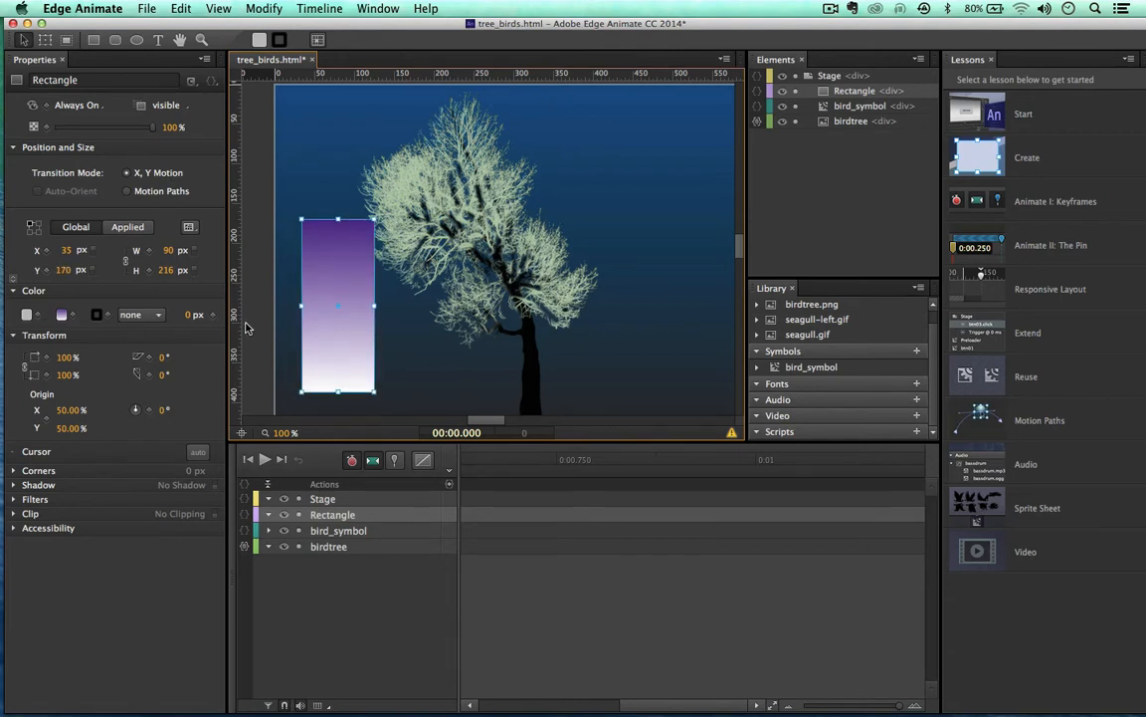
click(26, 314)
click(202, 426)
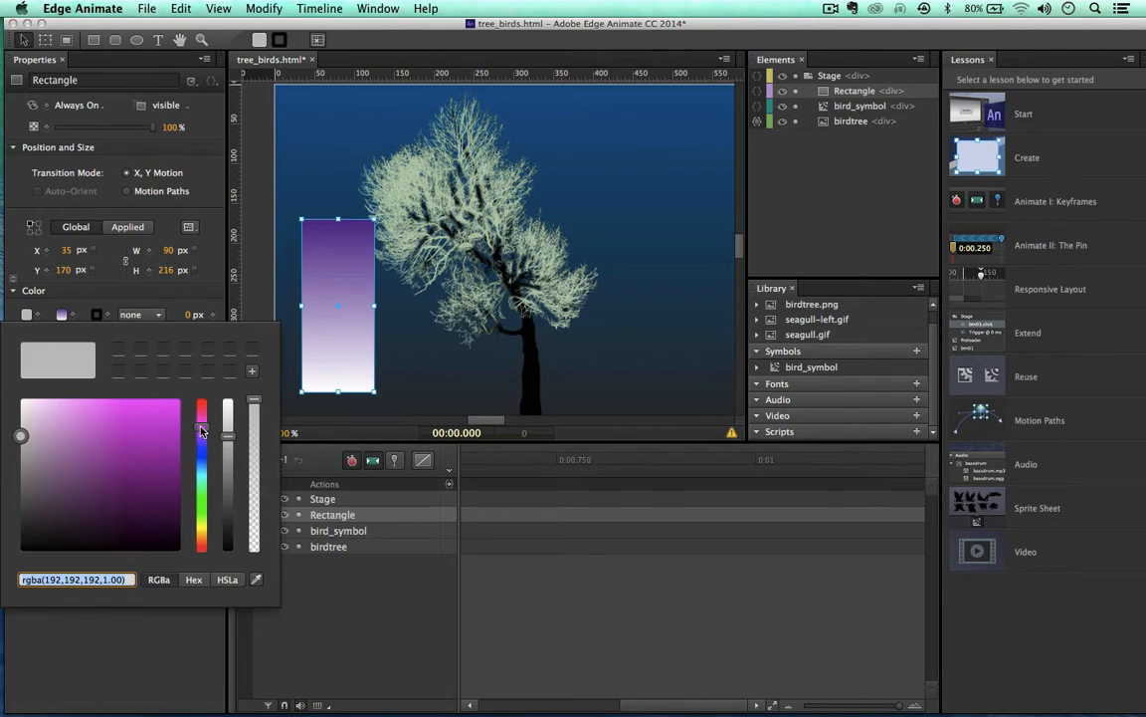
click(80, 451)
click(188, 254)
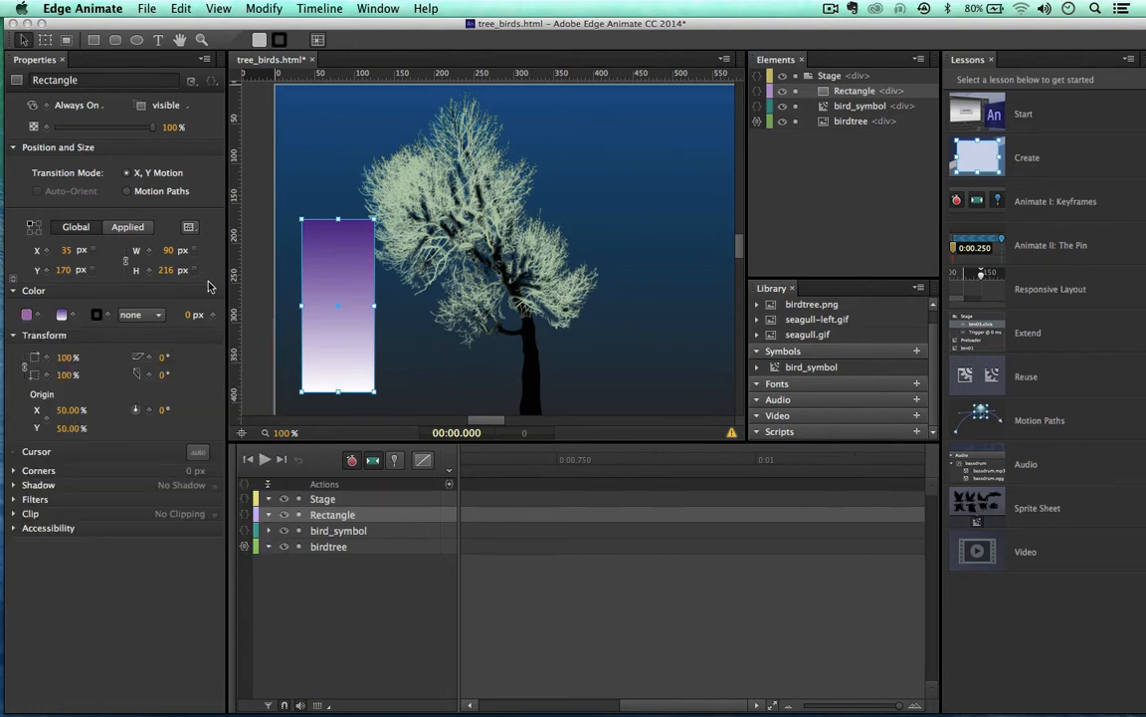
drag(337, 361, 330, 367)
key(Delete)
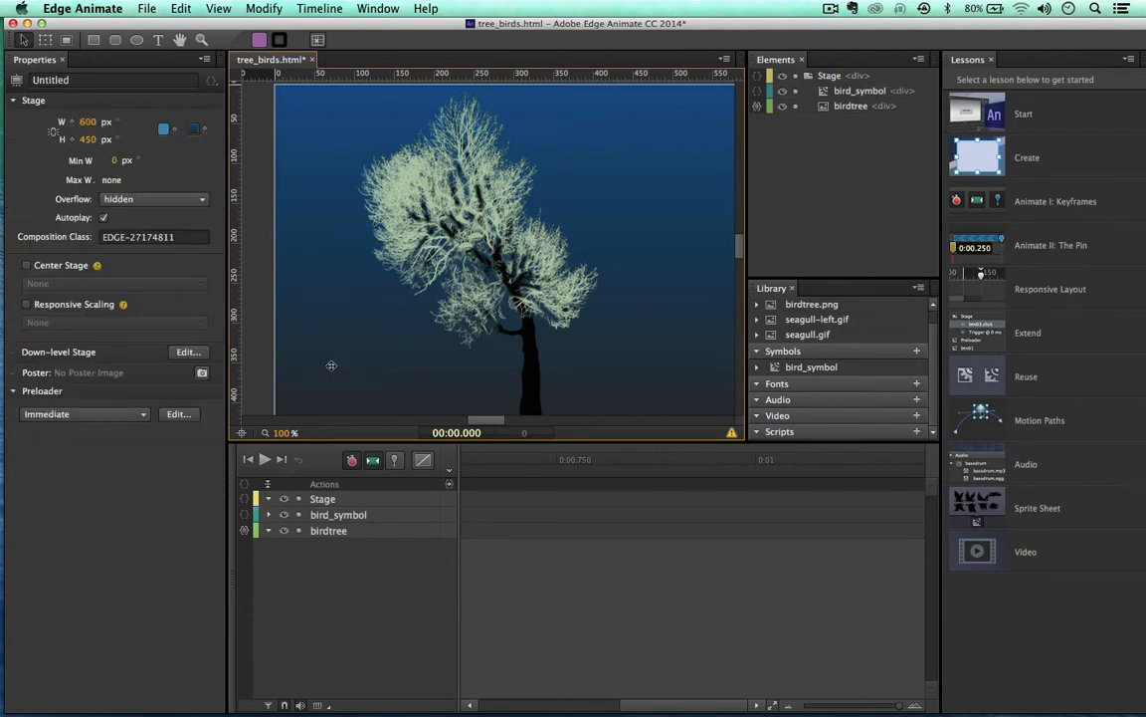
Step: Save tree_birds.html with Ctrl+S
key(ctrl+s)
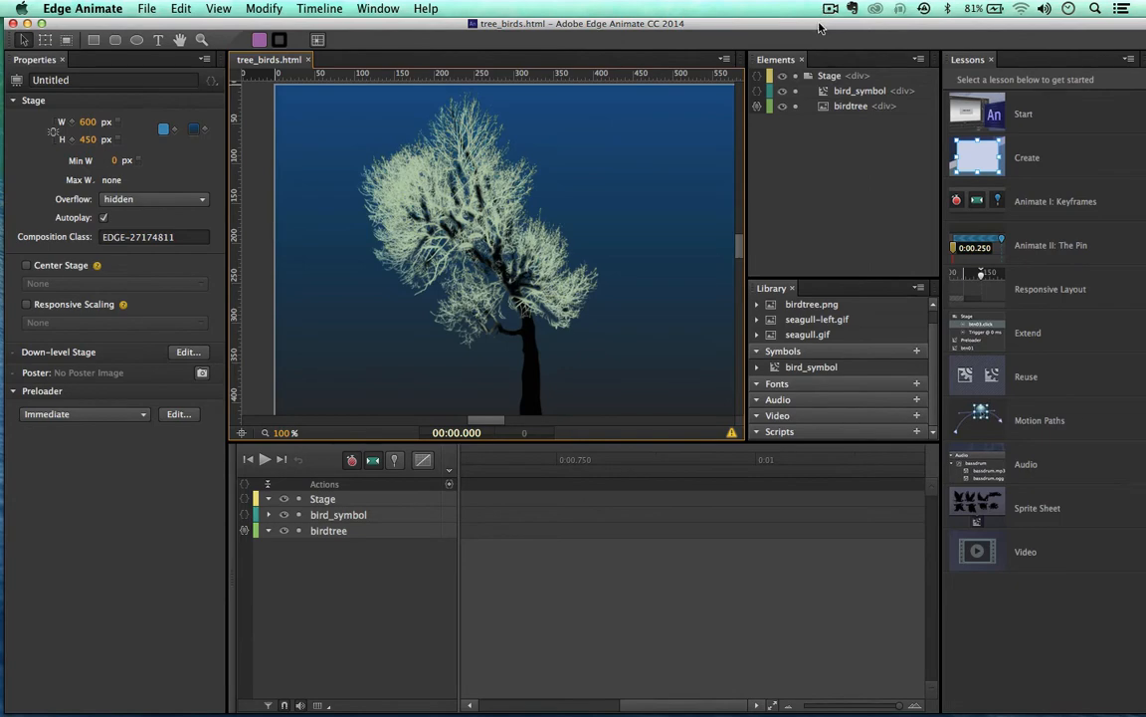
Step: Open the desktop audio folder, play bird_rustles.mp3 with the volume raised, then close the folder
drag(820, 26, 514, 4)
double_click(1094, 54)
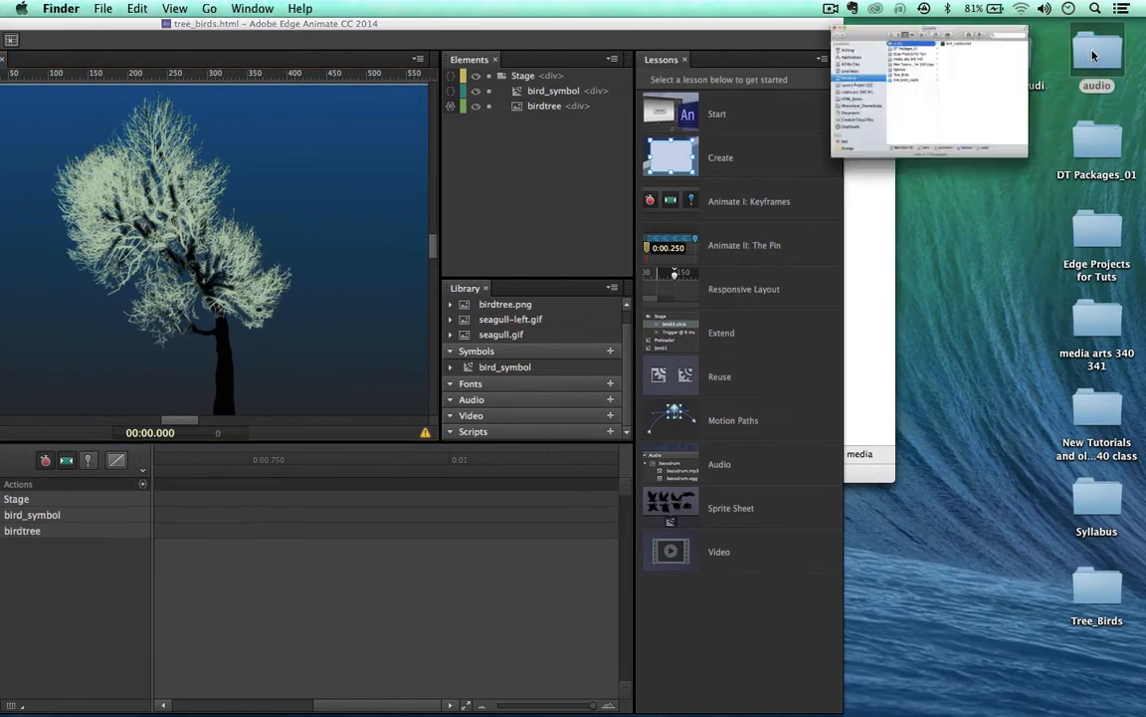
drag(615, 37, 551, 14)
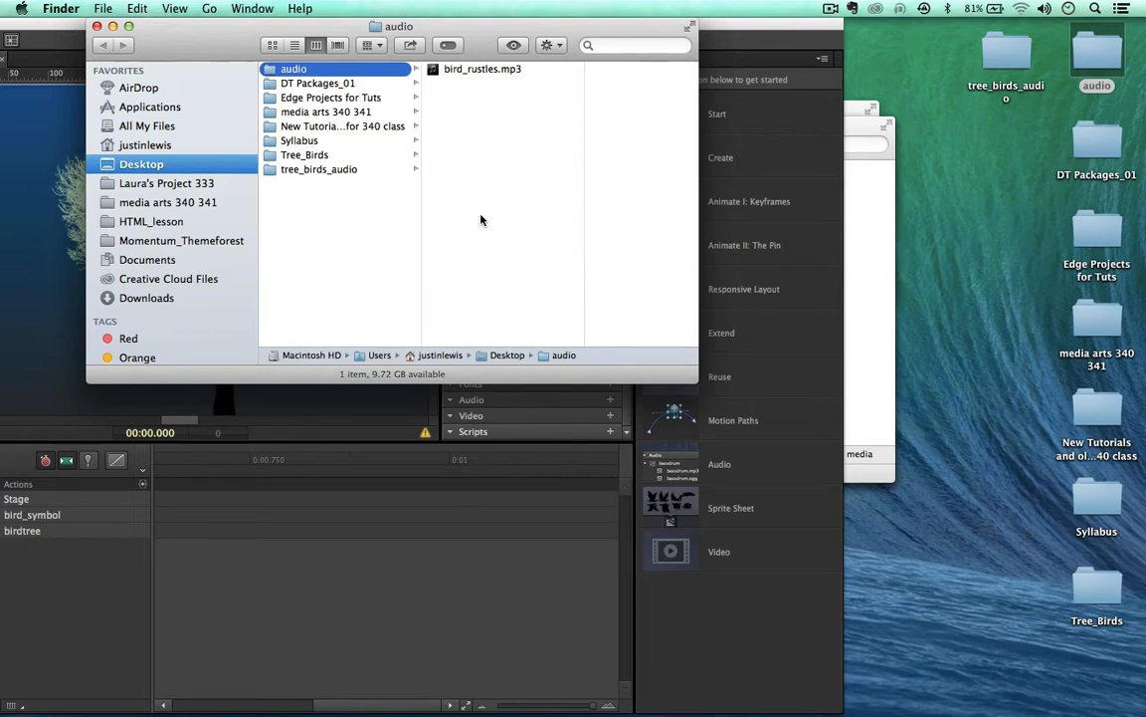
click(438, 69)
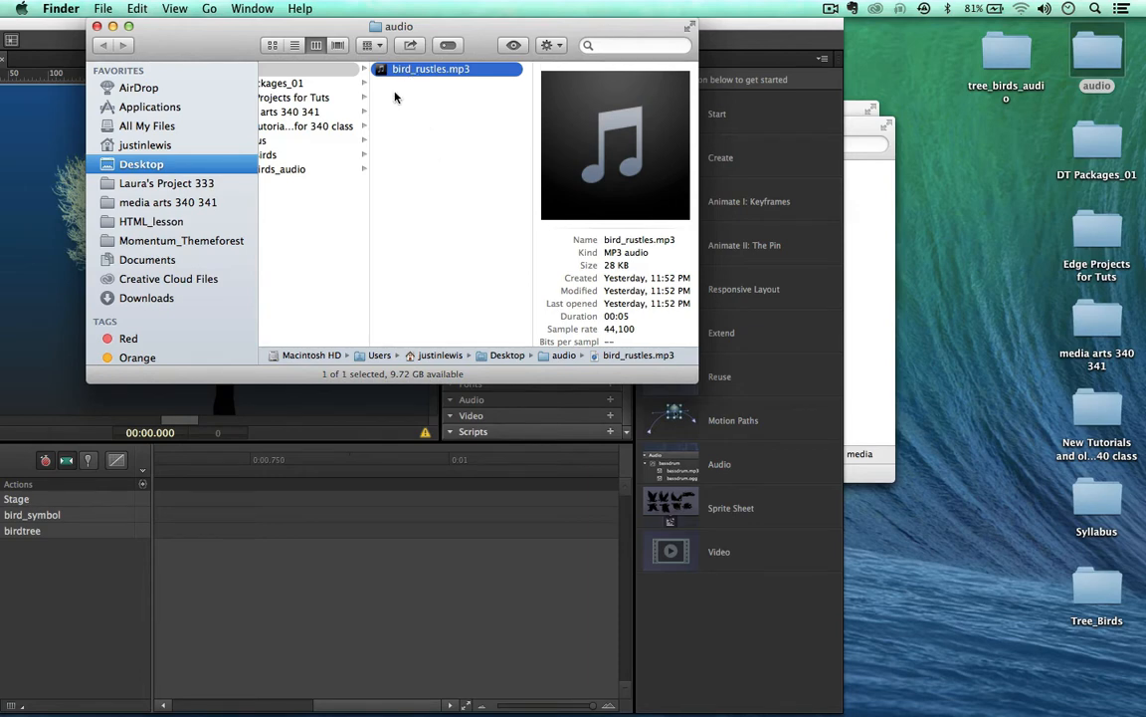
mouse_move(587, 133)
key(XF86AudioRaiseVolume)
click(96, 26)
drag(153, 36, 397, 17)
key(super+Return)
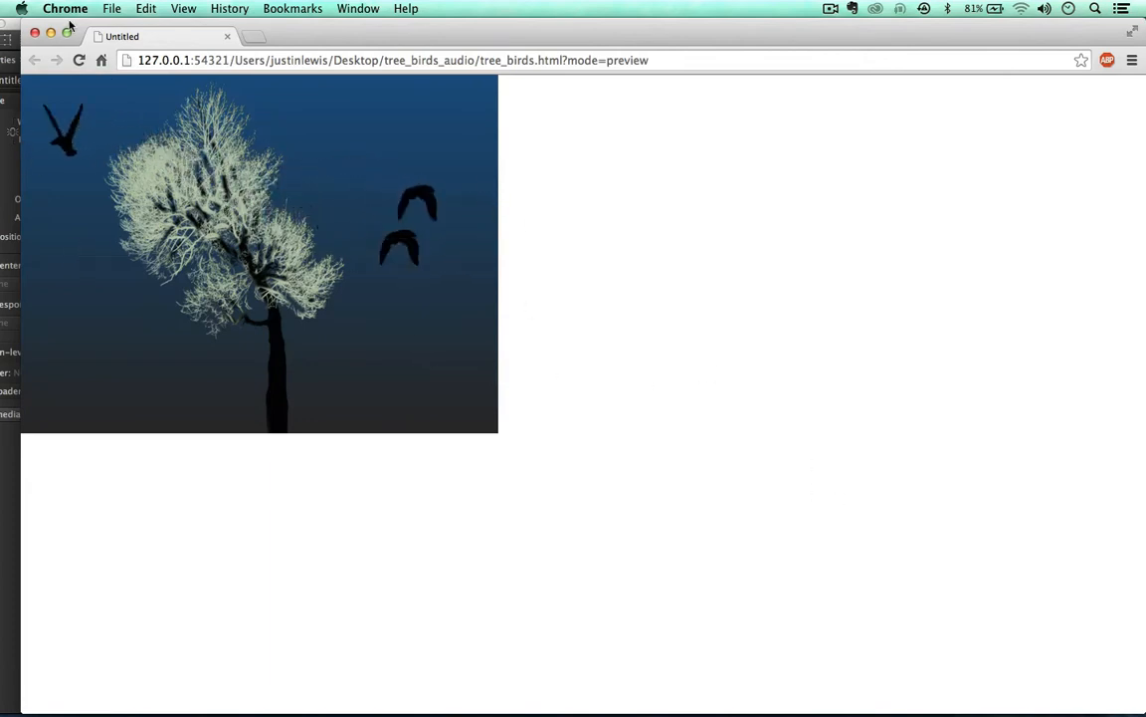
click(34, 34)
click(372, 22)
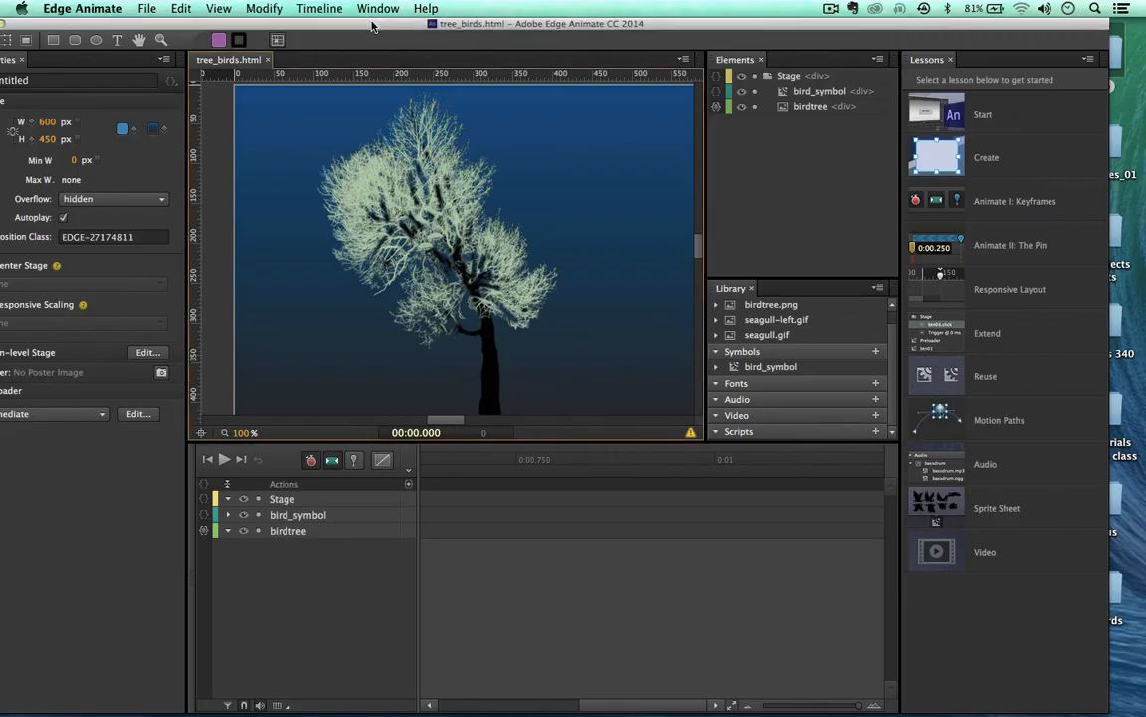
Step: Open the desktop audio folder and select bird_rustles.mp3 to view its details
drag(372, 22, 8, 7)
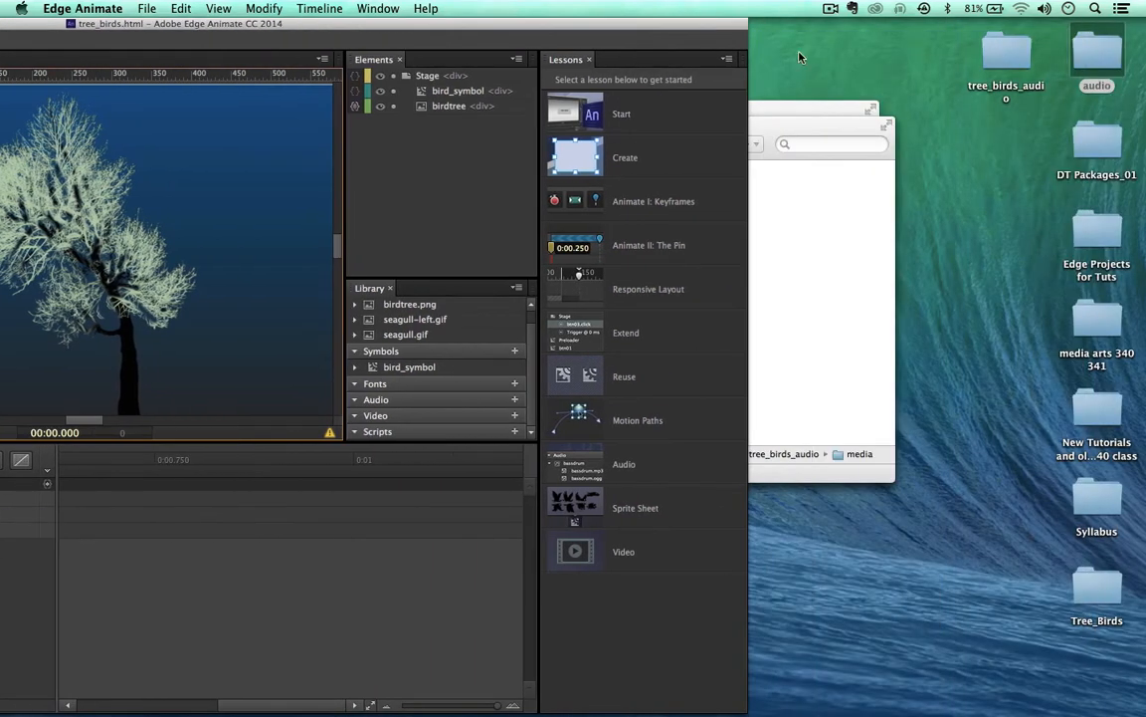
click(1102, 67)
double_click(1102, 67)
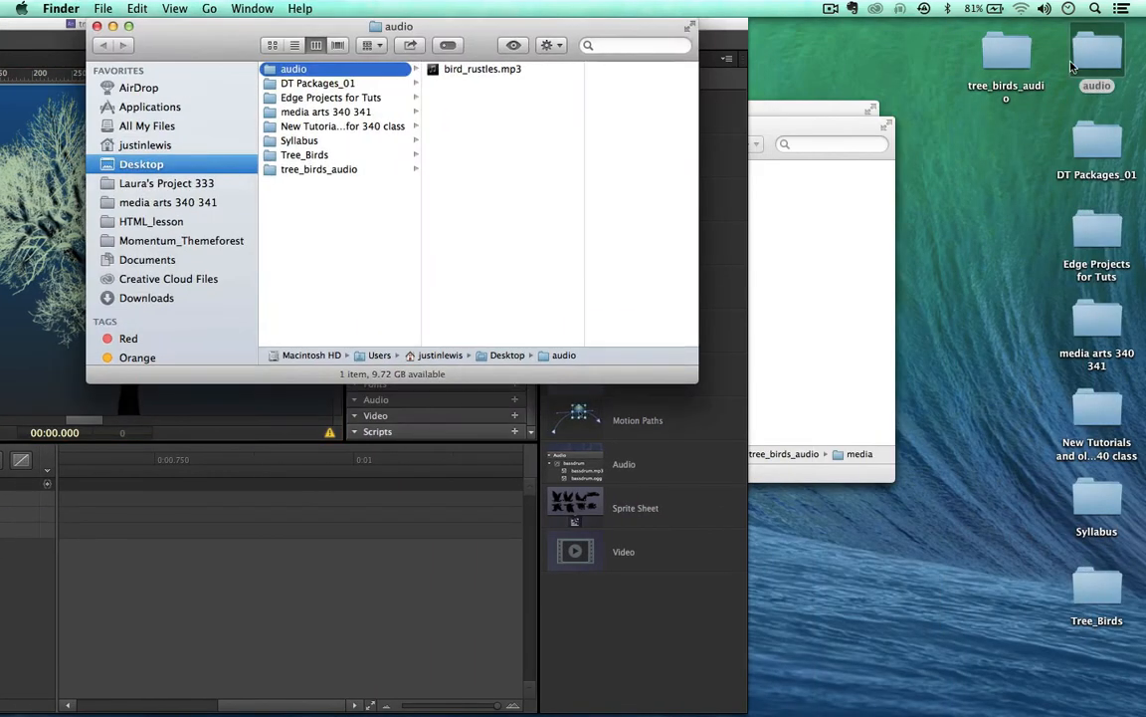
click(474, 69)
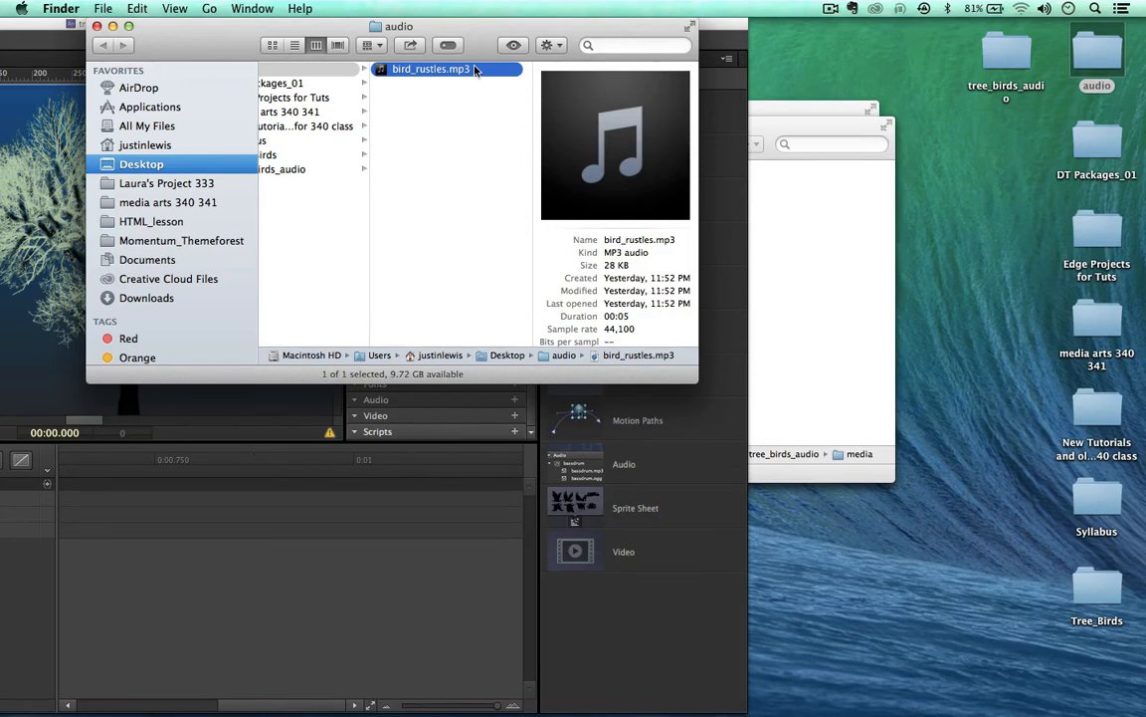
Step: Close the audio, media, Tree_Birds and Desktop Finder windows
drag(492, 41, 543, 41)
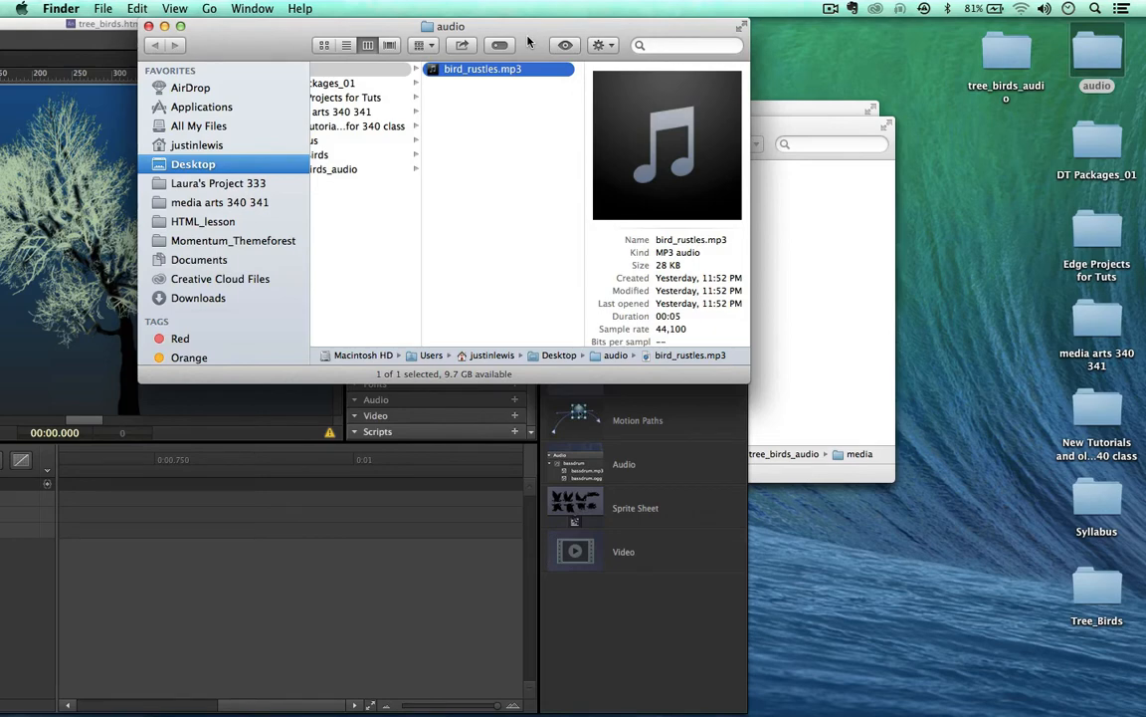
drag(242, 28, 555, 6)
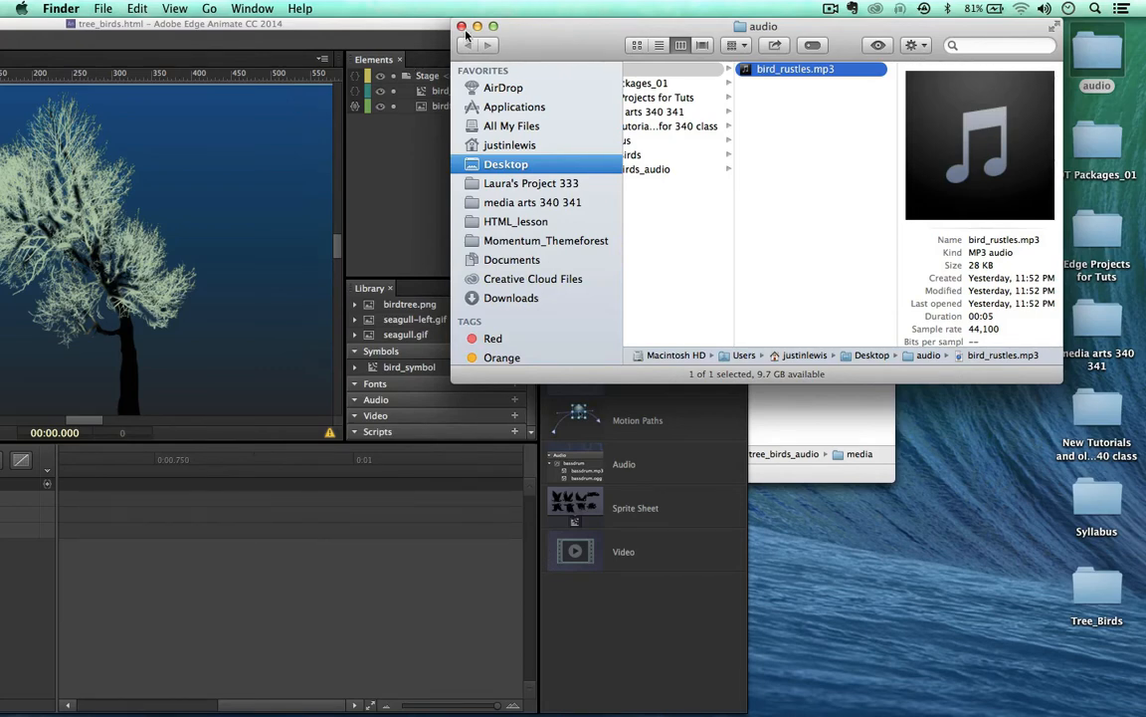
click(461, 27)
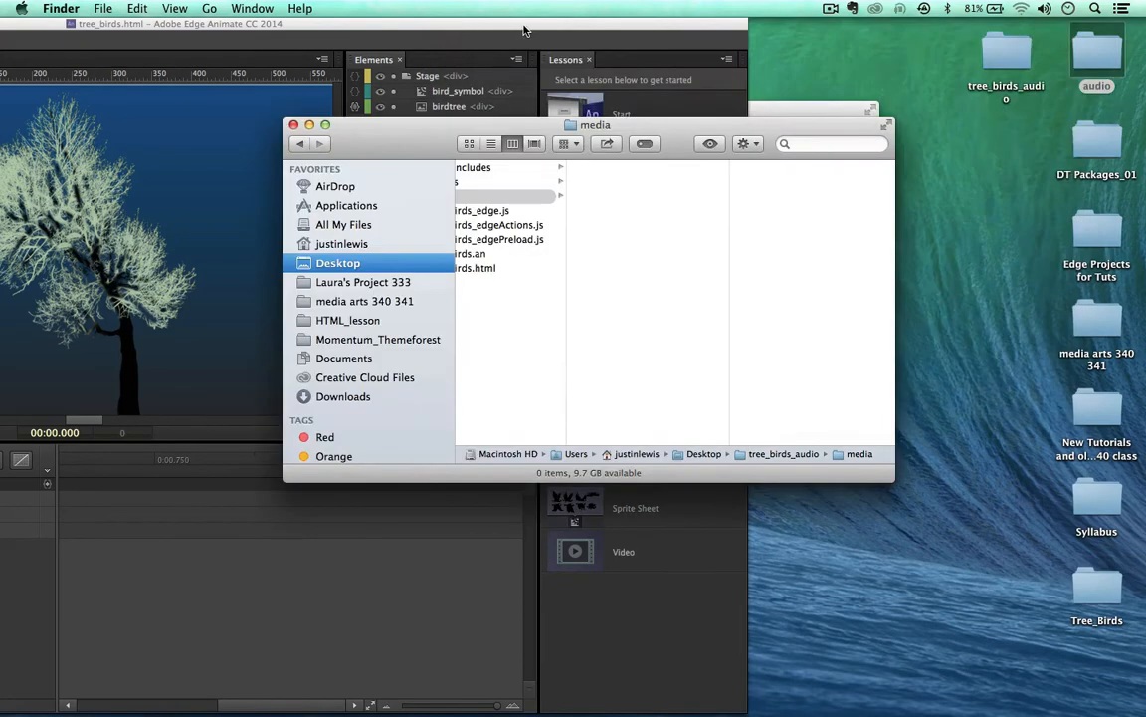
click(295, 121)
click(276, 110)
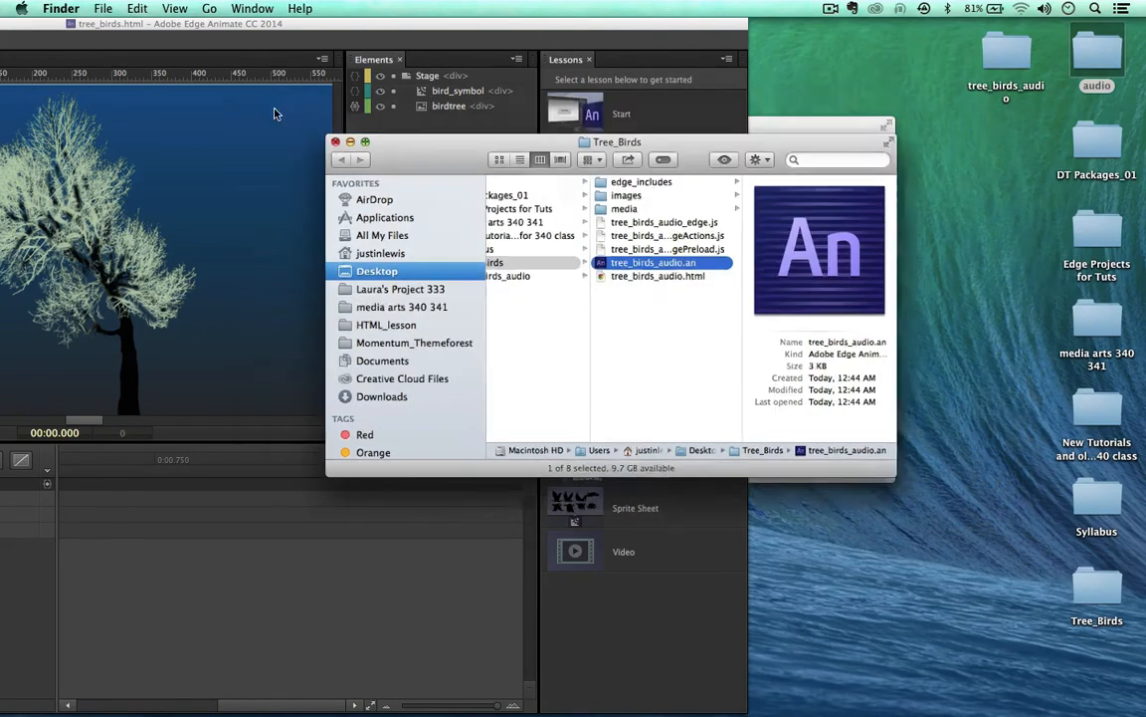
click(293, 124)
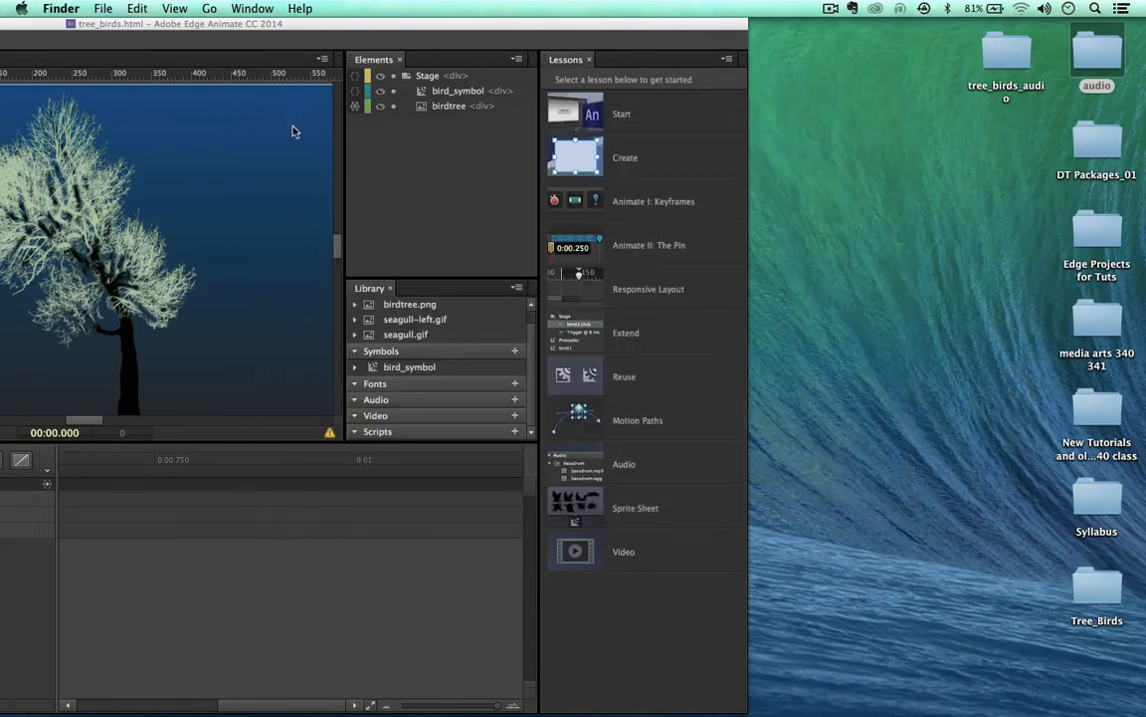
Step: Move Edge Animate left to clear the desktop and launch Miro Video Converter from the Dock
drag(728, 27, 94, 30)
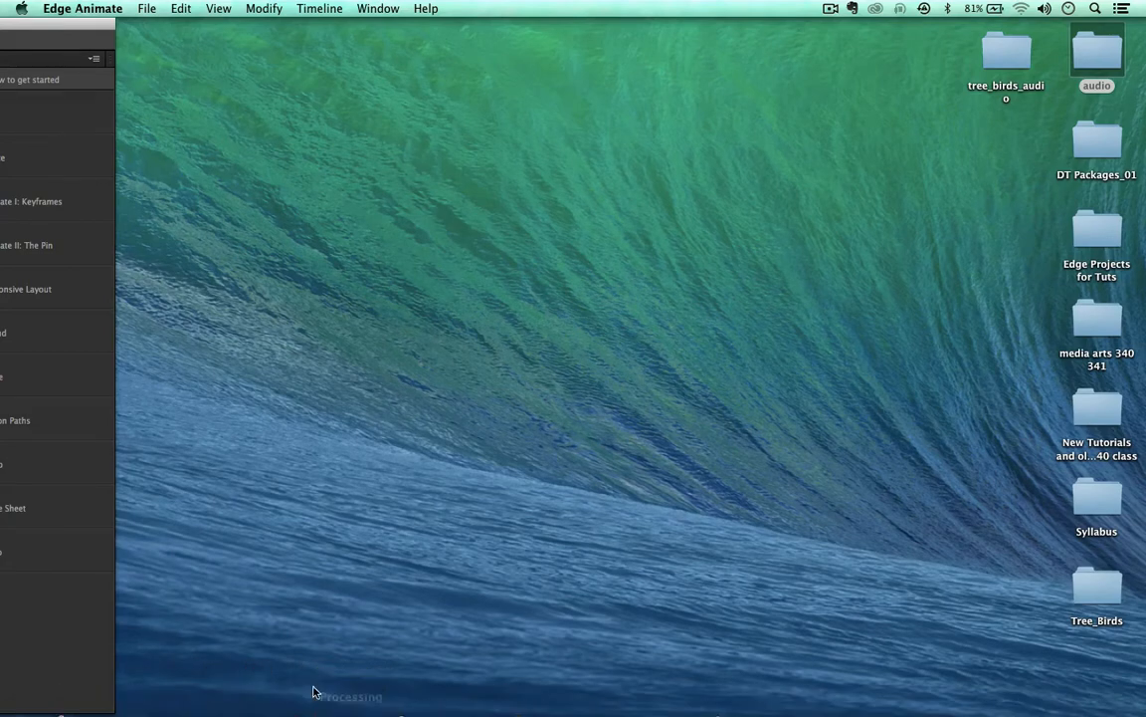
mouse_move(309, 703)
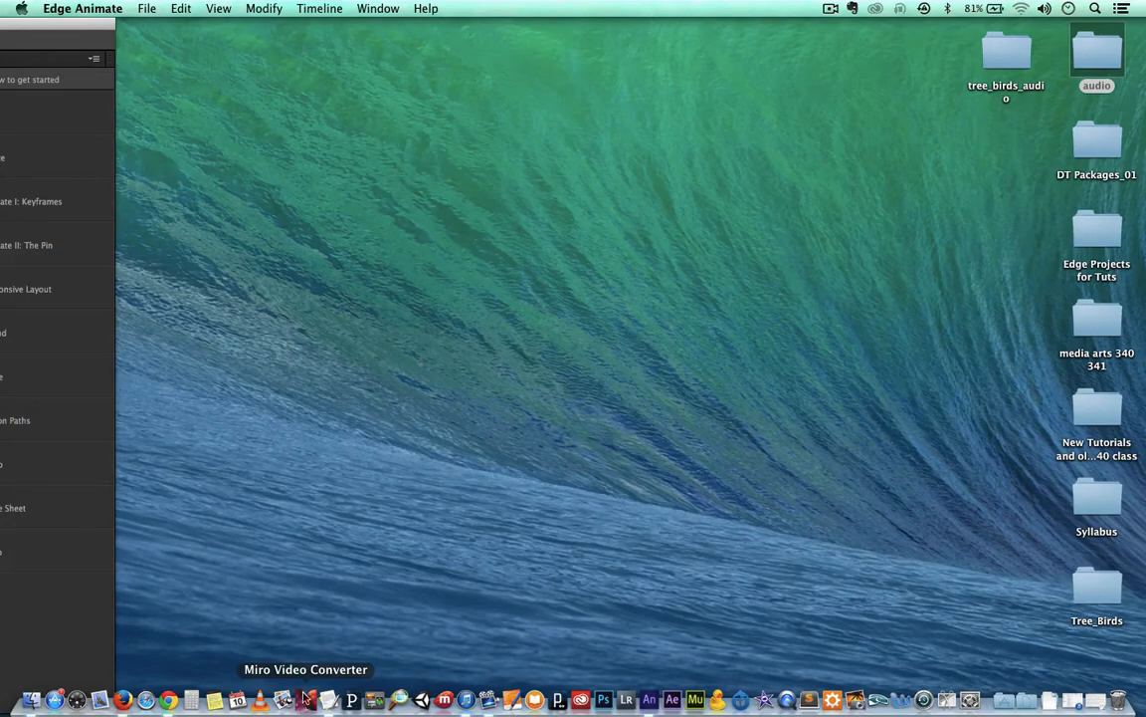
click(306, 702)
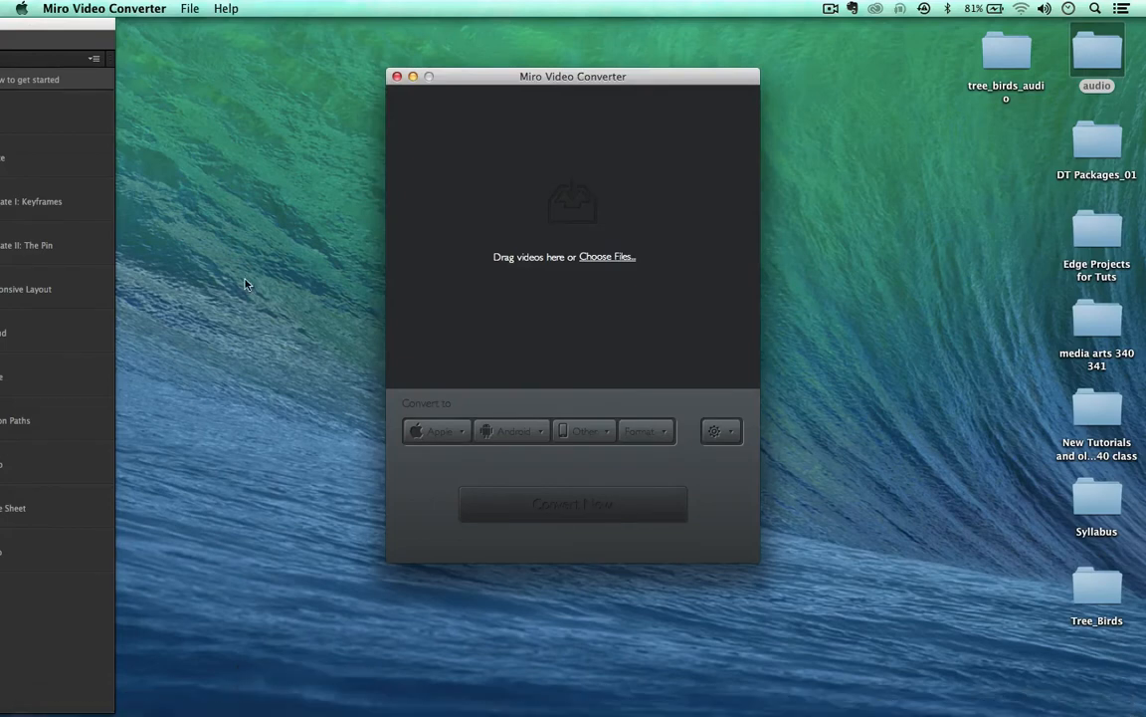
Step: Arrange the Miro Video Converter and Edge Animate windows, then open the desktop audio folder
drag(488, 75, 452, 35)
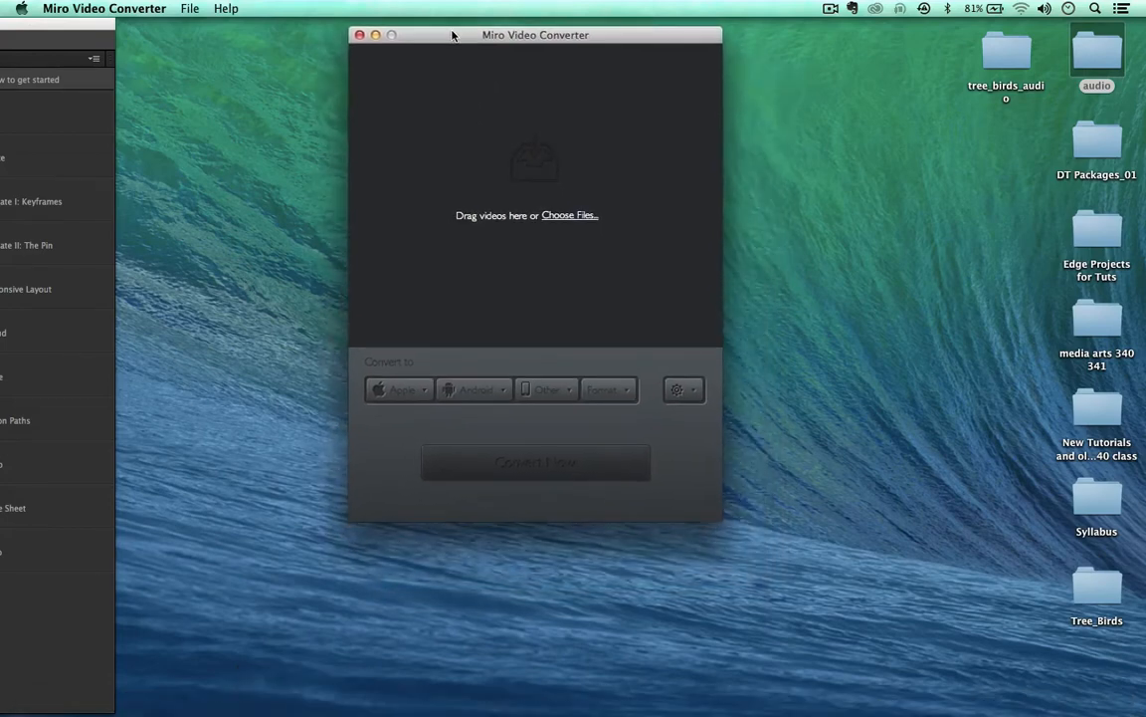
drag(54, 22, 88, 16)
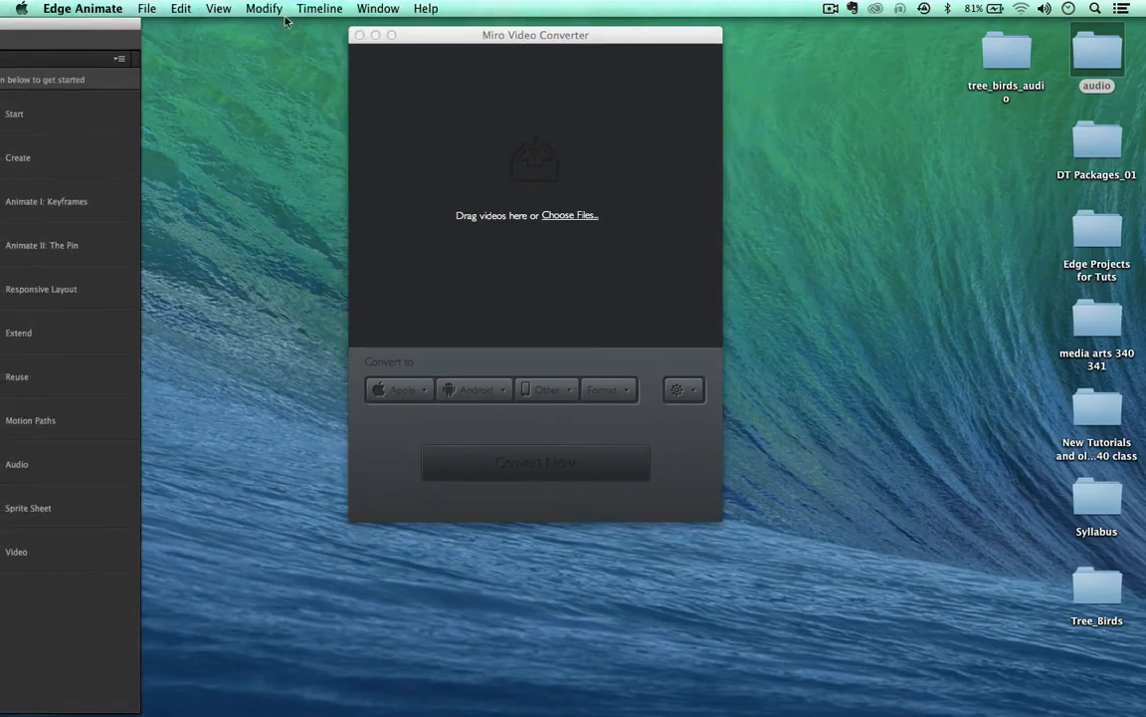
drag(441, 38, 441, 35)
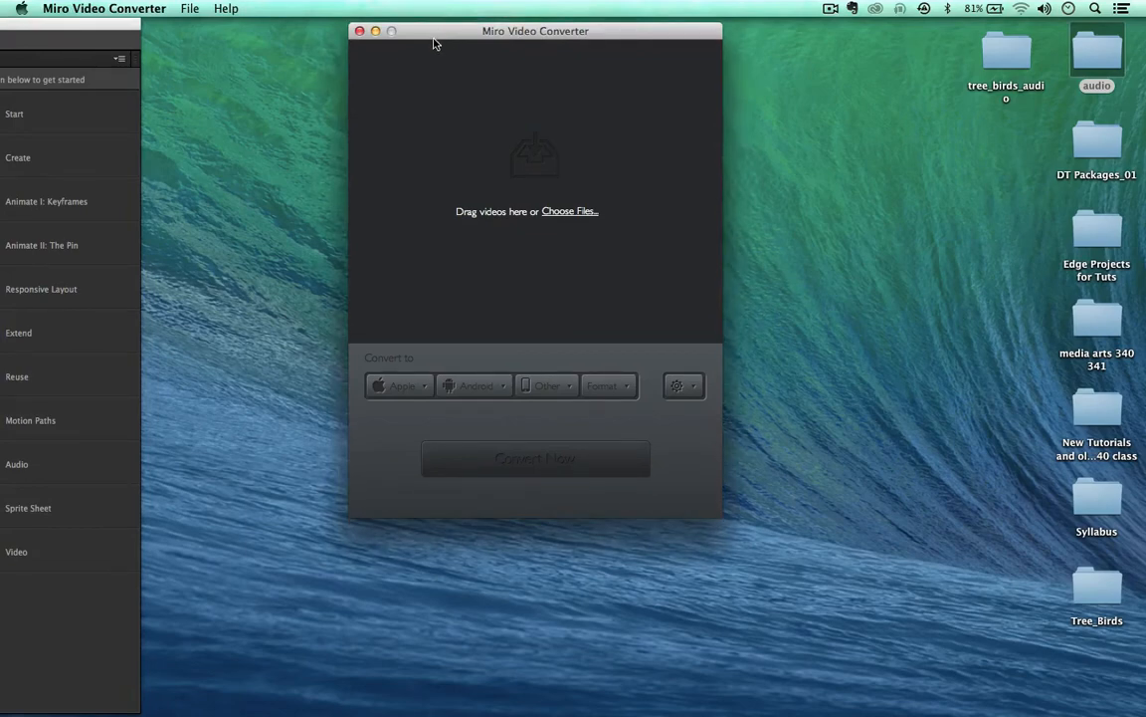
drag(434, 44, 397, 42)
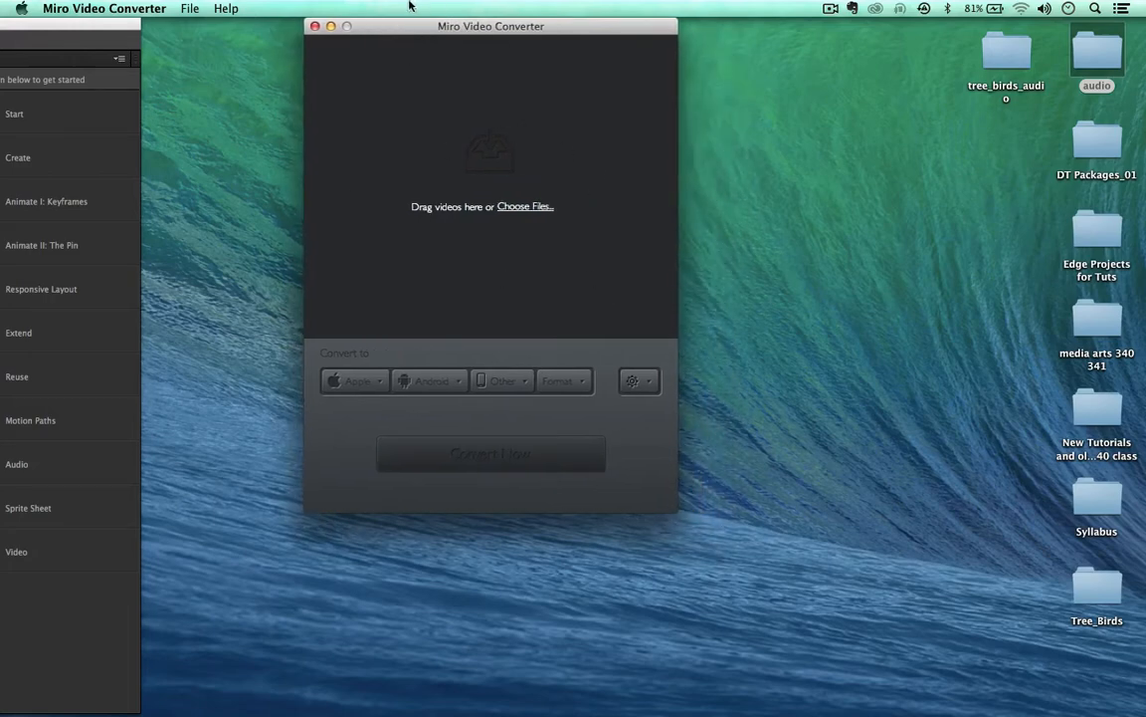
drag(413, 20, 399, 20)
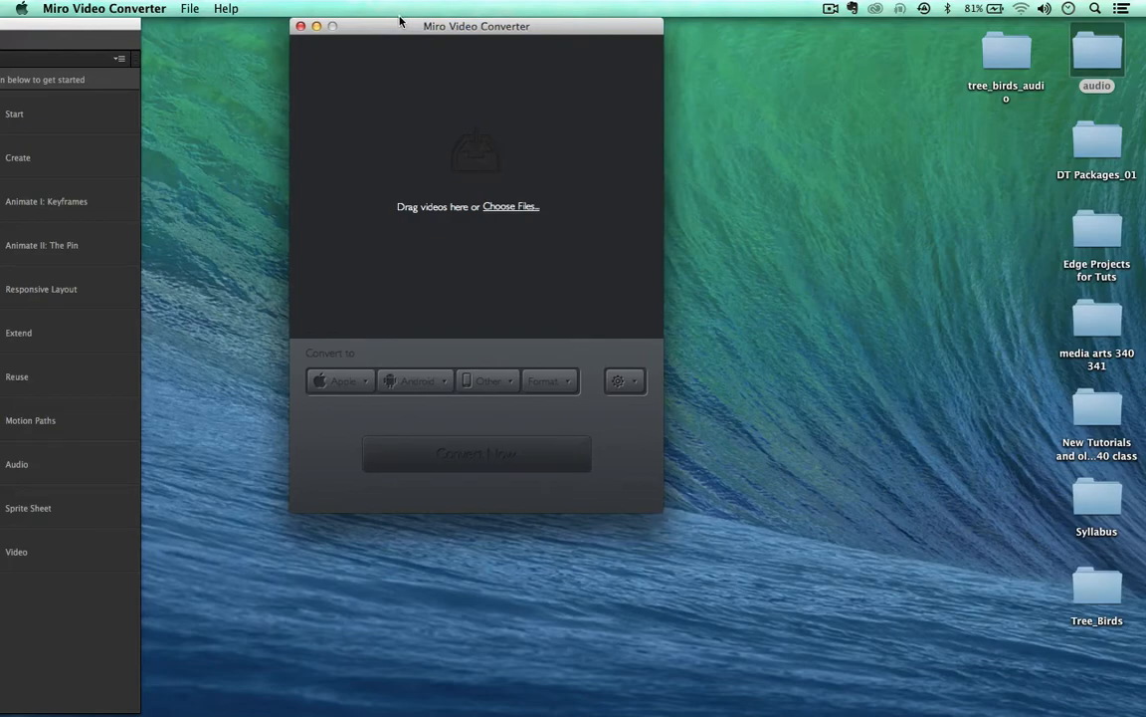
double_click(1098, 52)
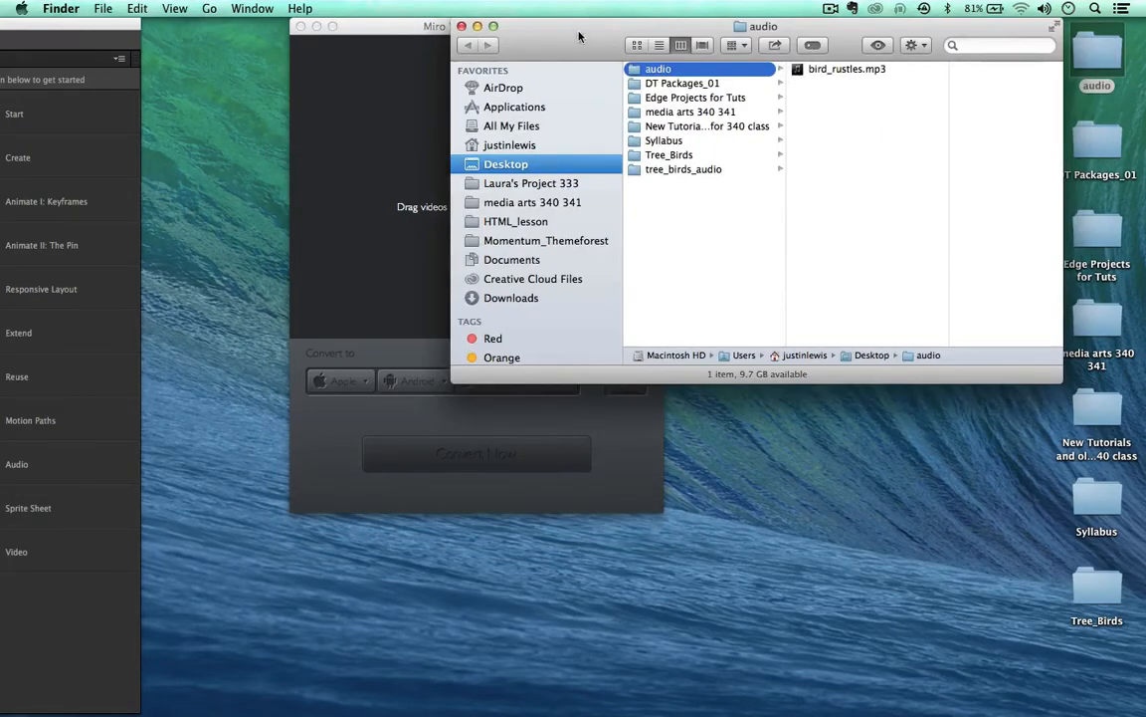
Step: Drag bird_rustles.mp3 from the audio folder into the Miro Video Converter window
drag(576, 36, 791, 38)
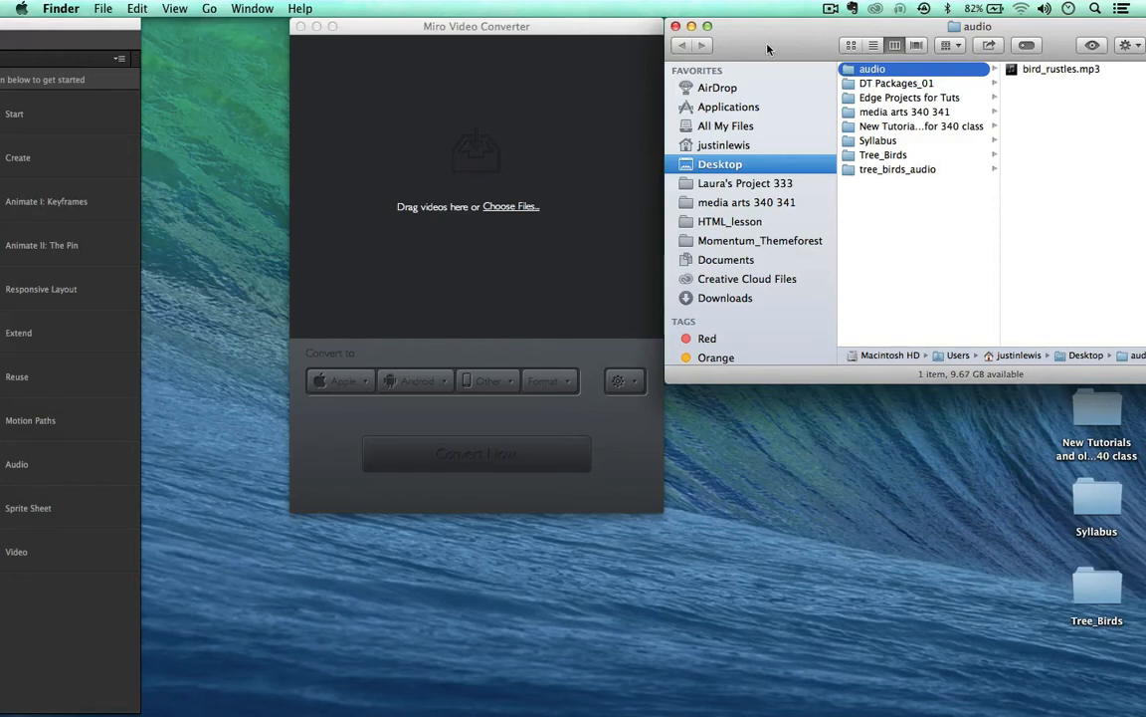
click(1032, 69)
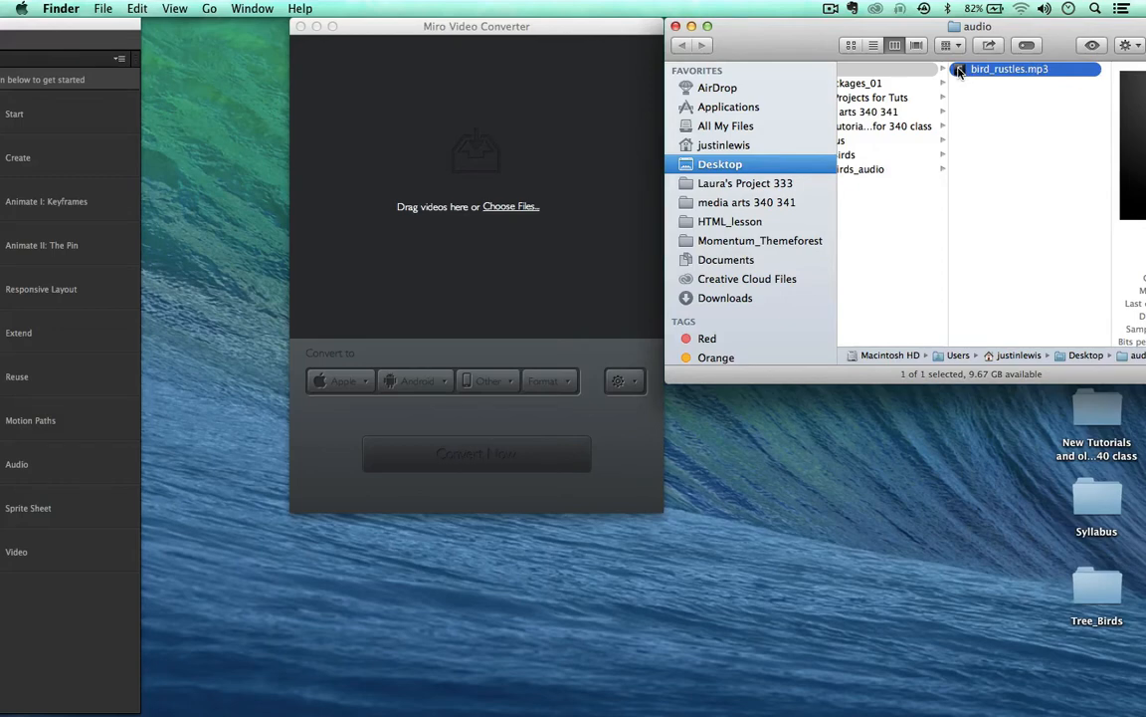
drag(960, 70, 442, 64)
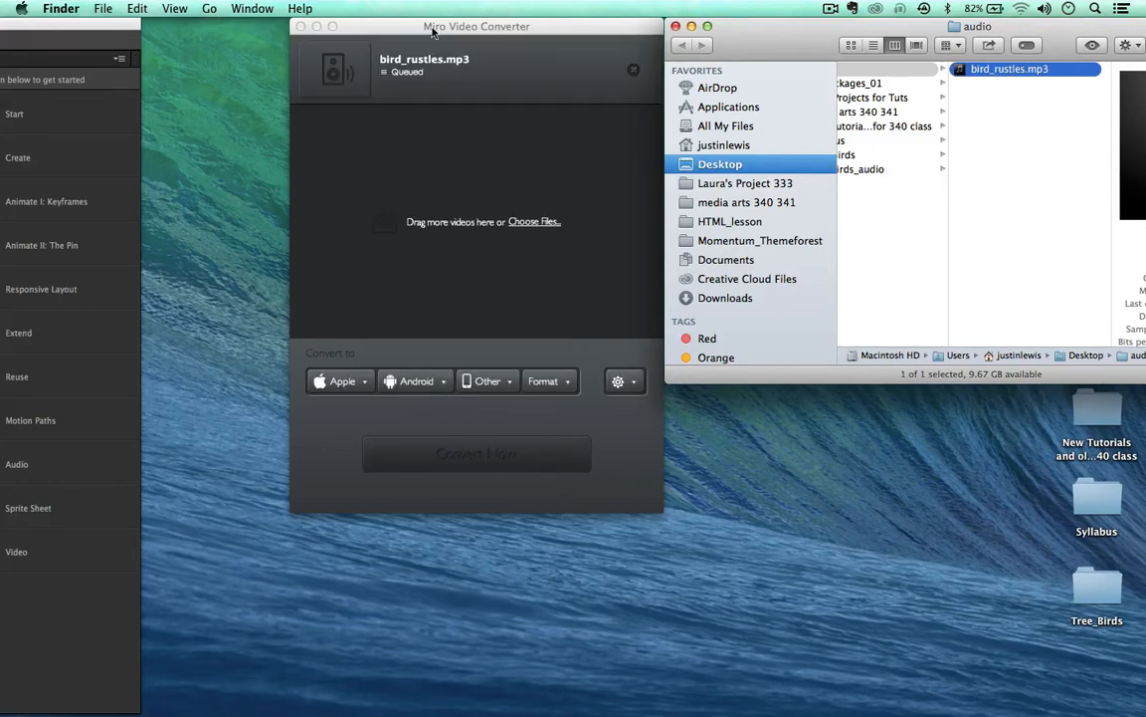
click(389, 30)
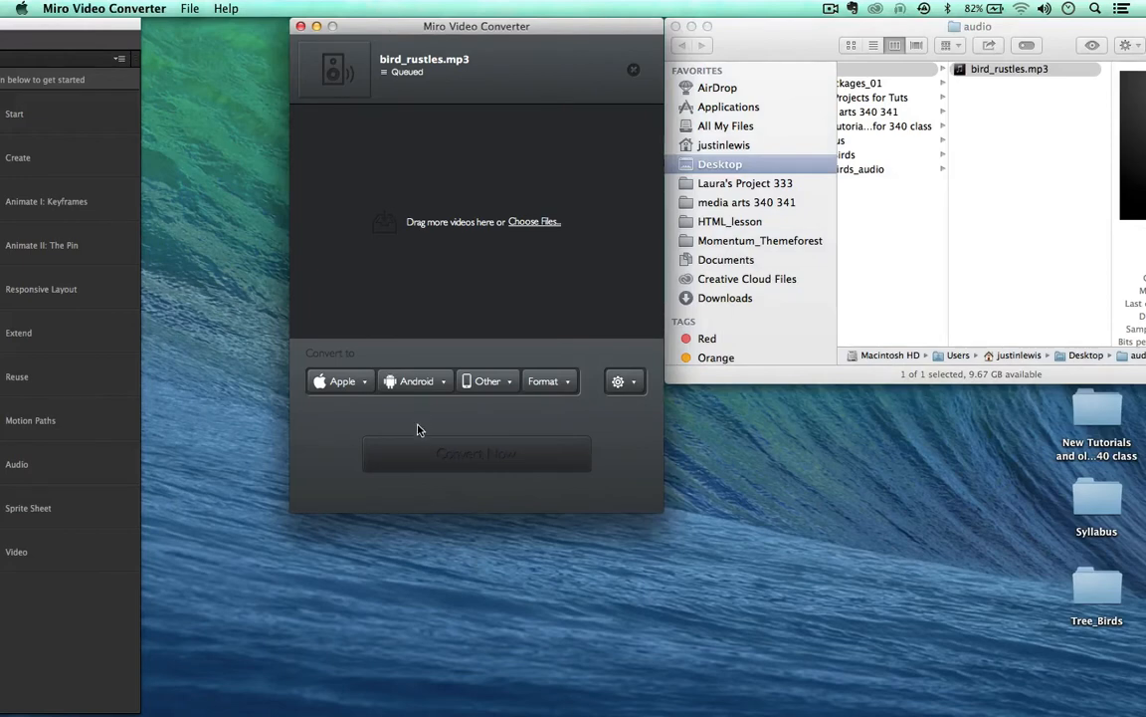
Step: Choose Audio > Ogg Vorbis as the output format and convert bird_rustles.mp3
click(570, 380)
mouse_move(602, 385)
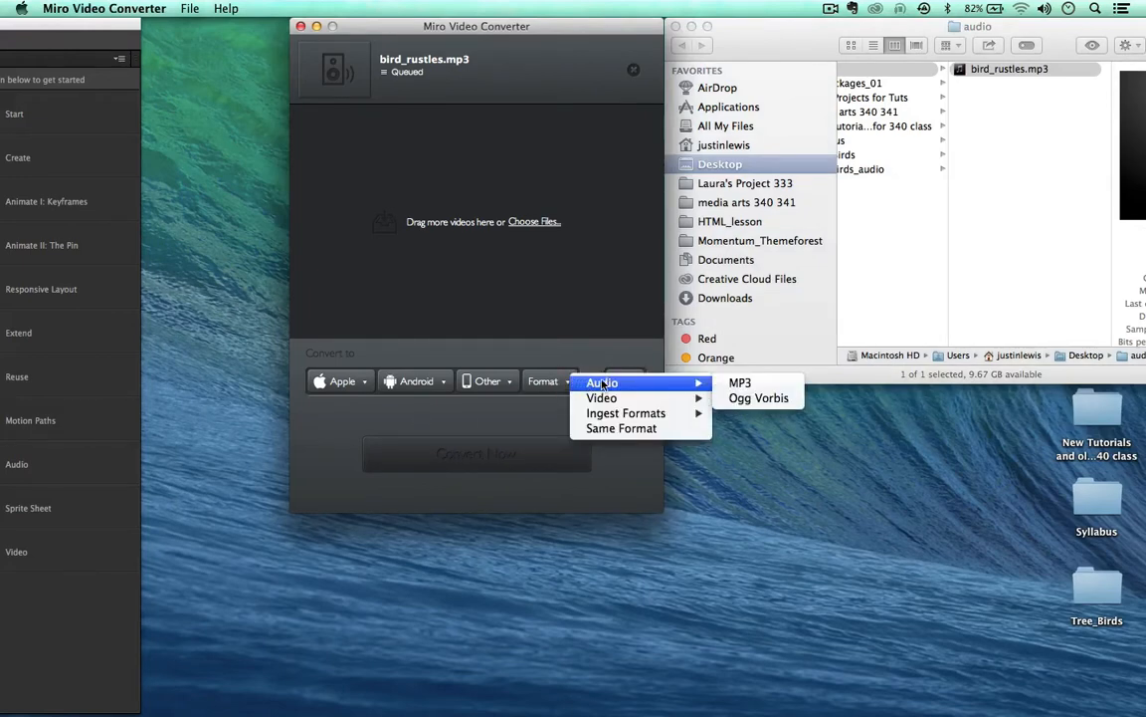
click(736, 401)
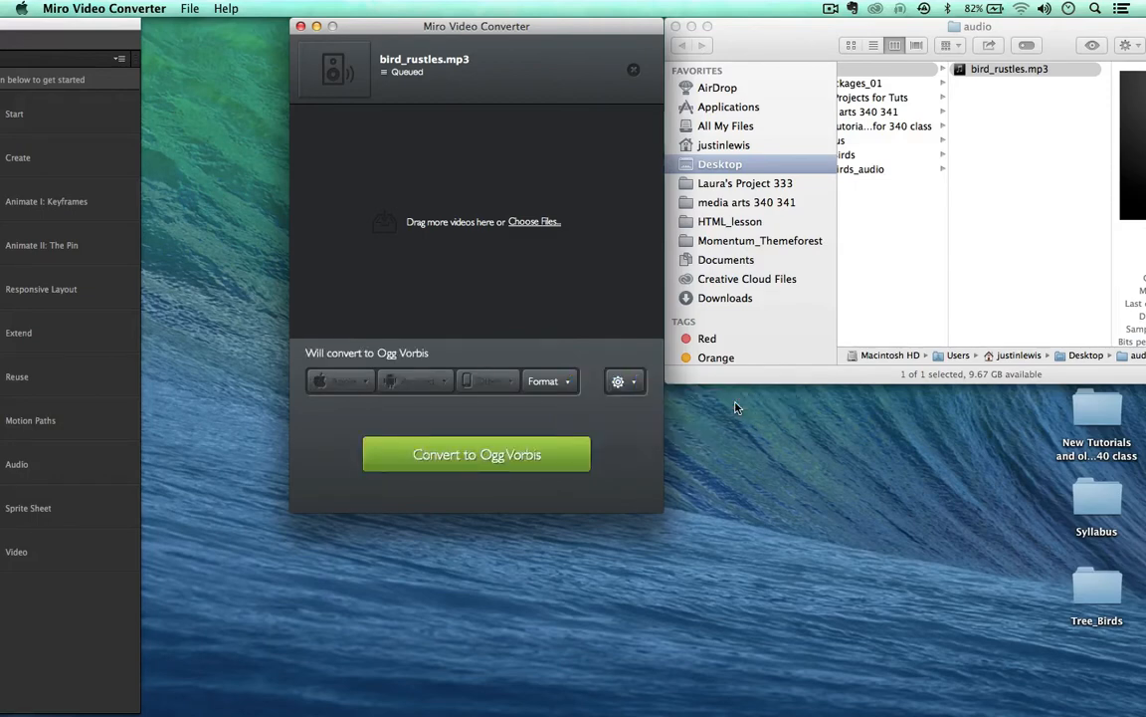
click(452, 457)
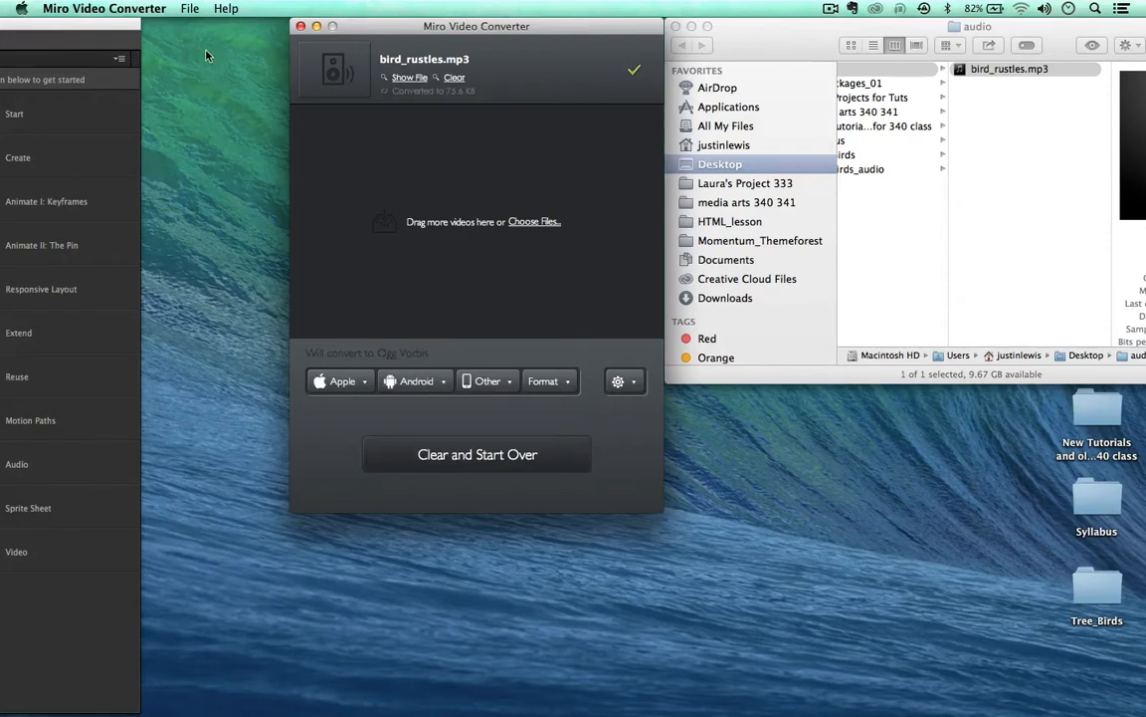
Step: Reveal bird_rustles.oggvorbis.ogg and move it into the desktop audio folder
click(409, 79)
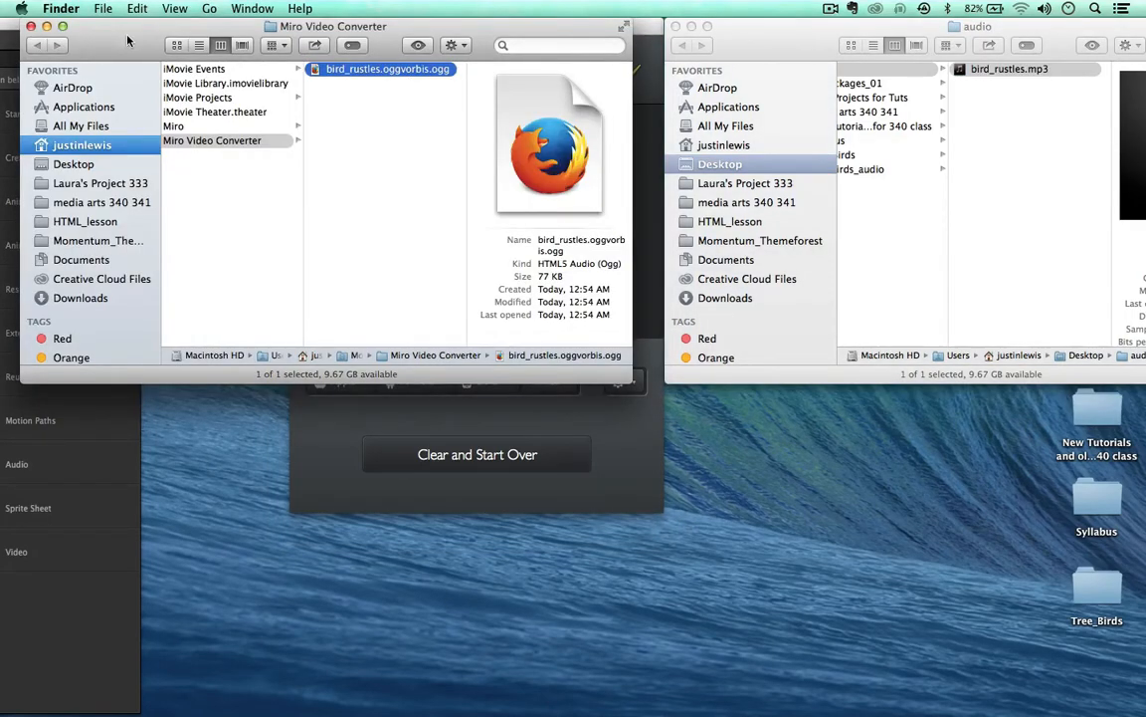
drag(113, 31, 172, 30)
scroll(418, 239, left, 3)
scroll(377, 221, left, 3)
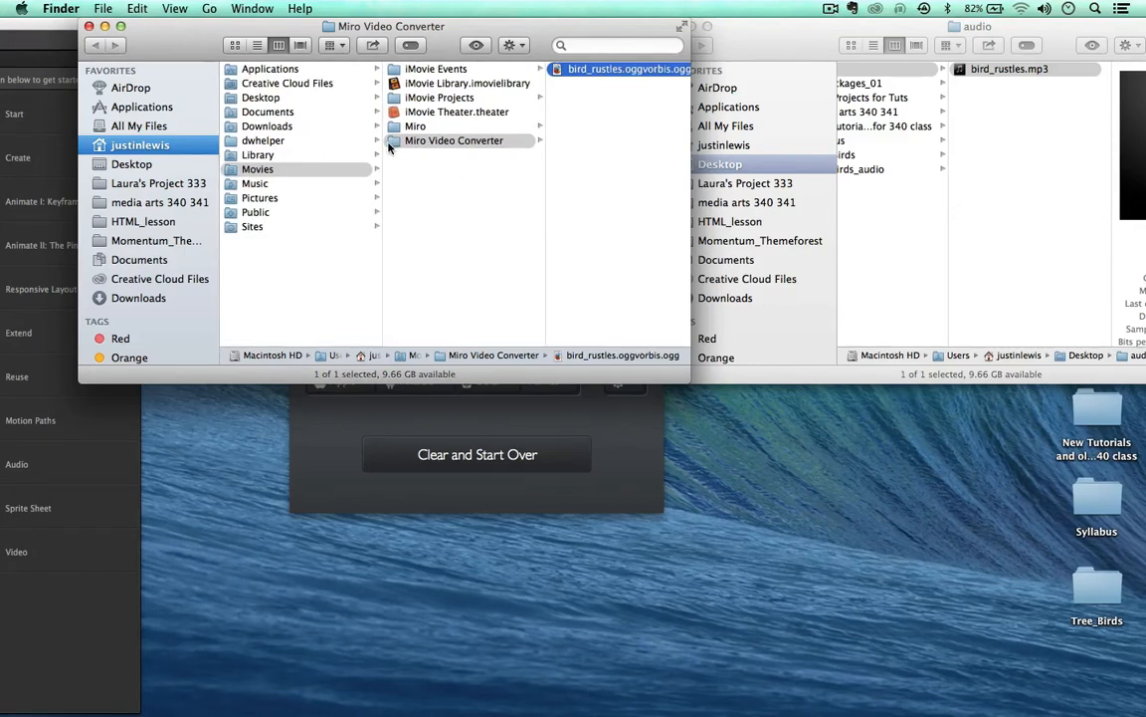
scroll(646, 180, right, 2)
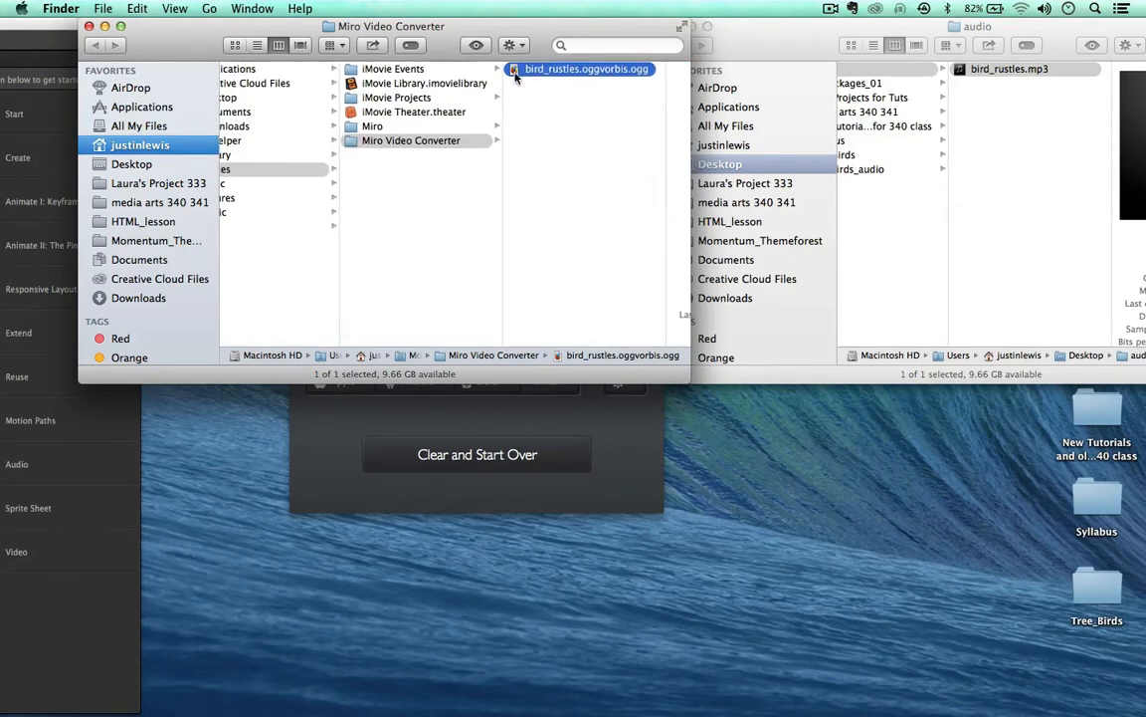
drag(514, 72, 1010, 173)
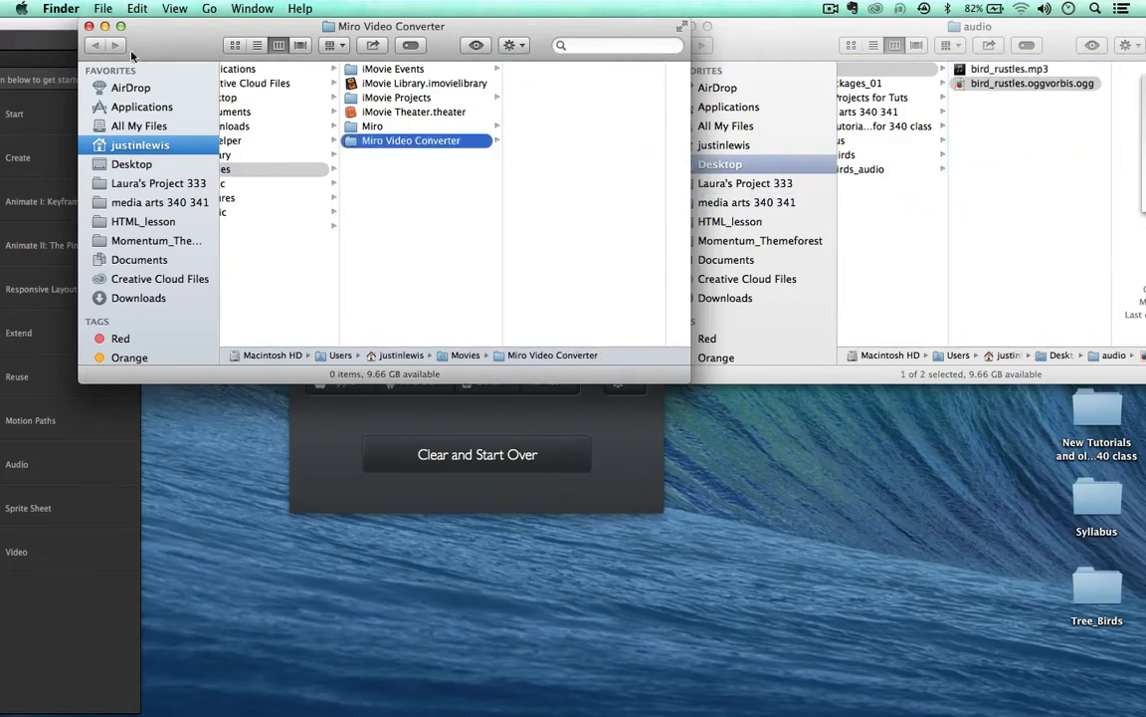
Step: Close the converter's output folder window and Miro Video Converter
click(89, 26)
click(301, 26)
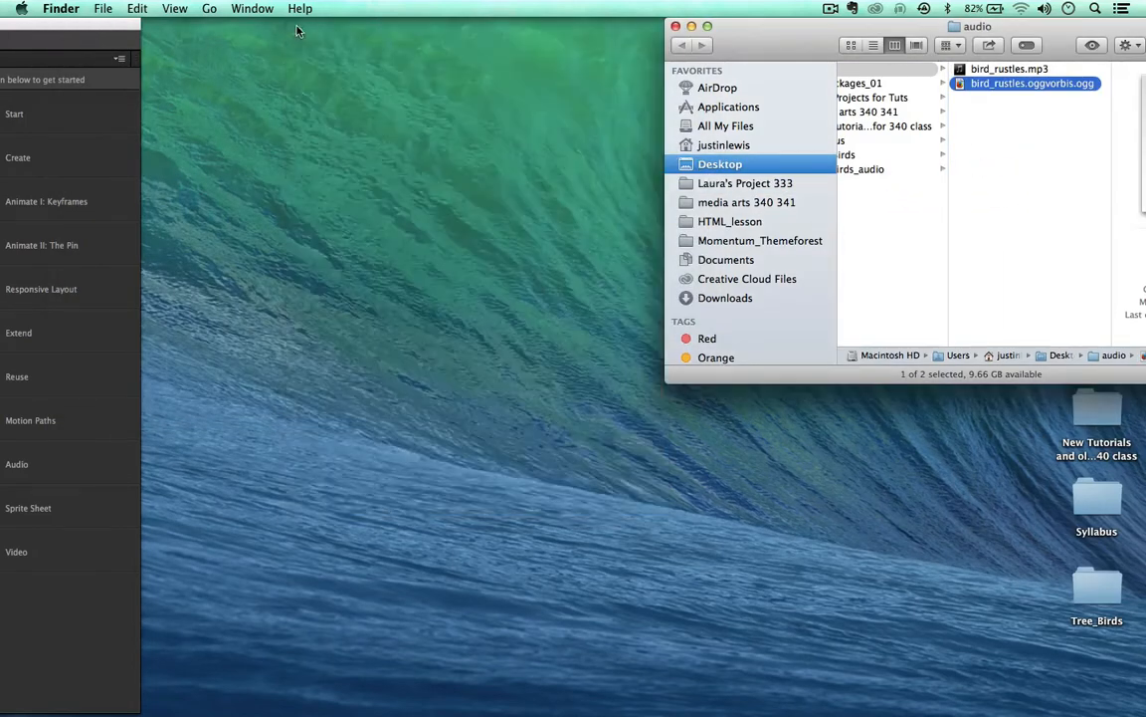
drag(745, 31, 304, 14)
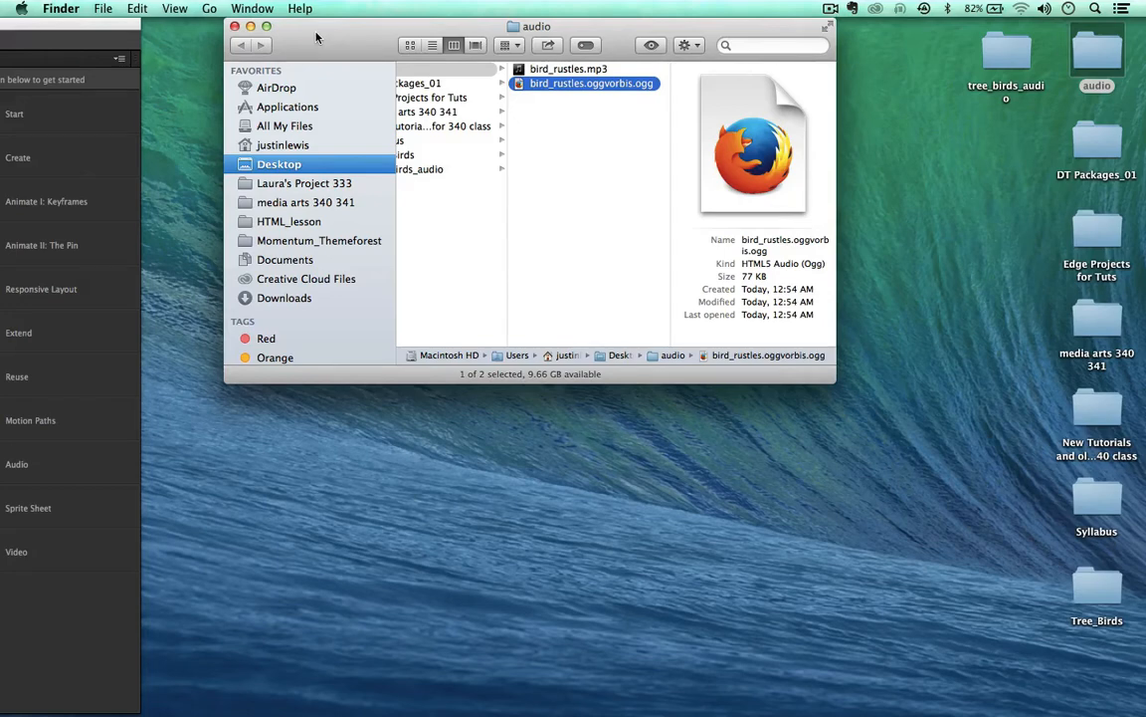
Step: Rename bird_rustles.oggvorbis.ogg to bird_rustles.ogg by removing '.oggvorbis' from its name
click(537, 194)
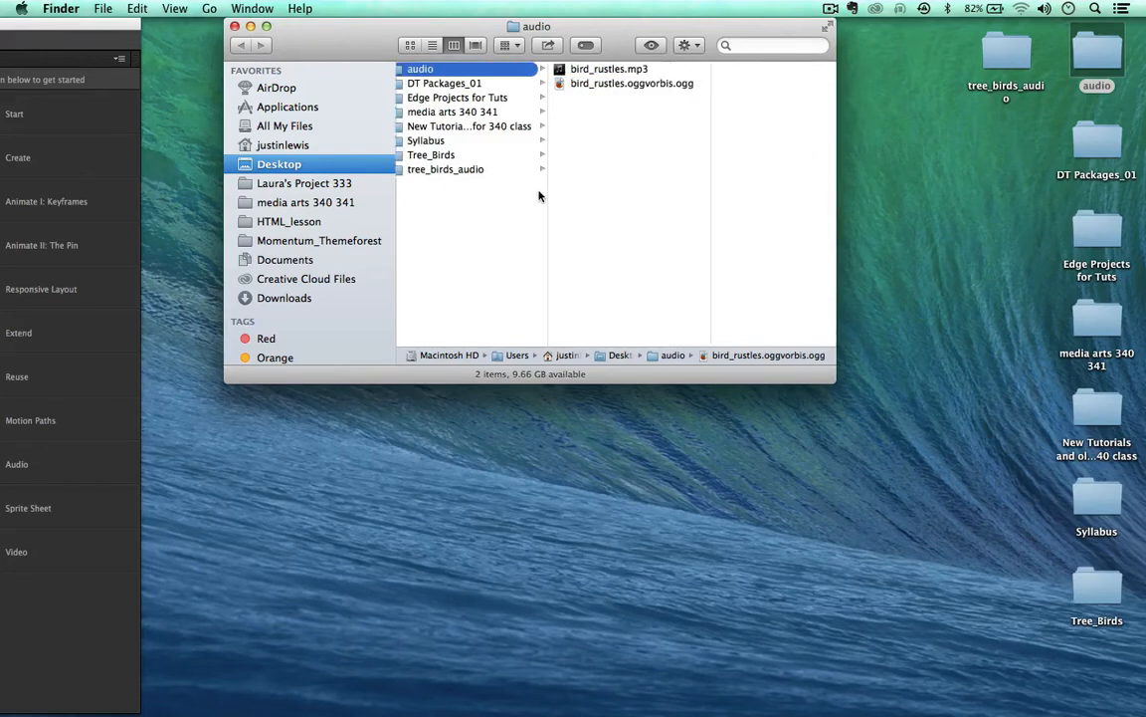
drag(609, 30, 594, 32)
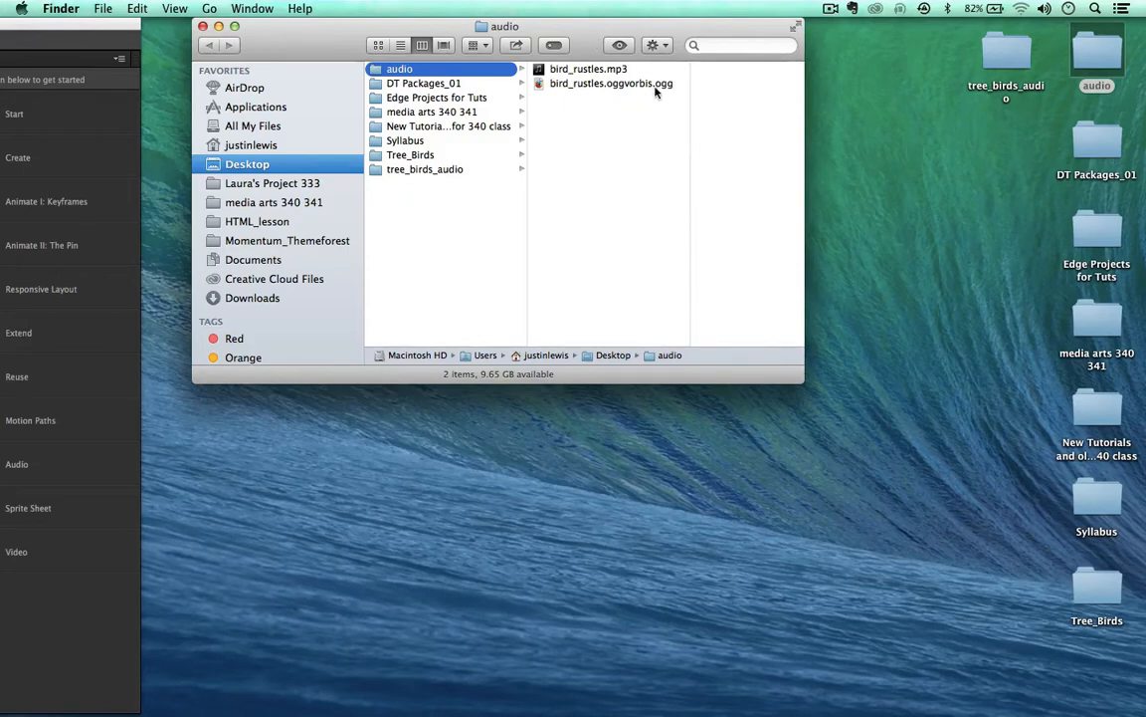
click(615, 85)
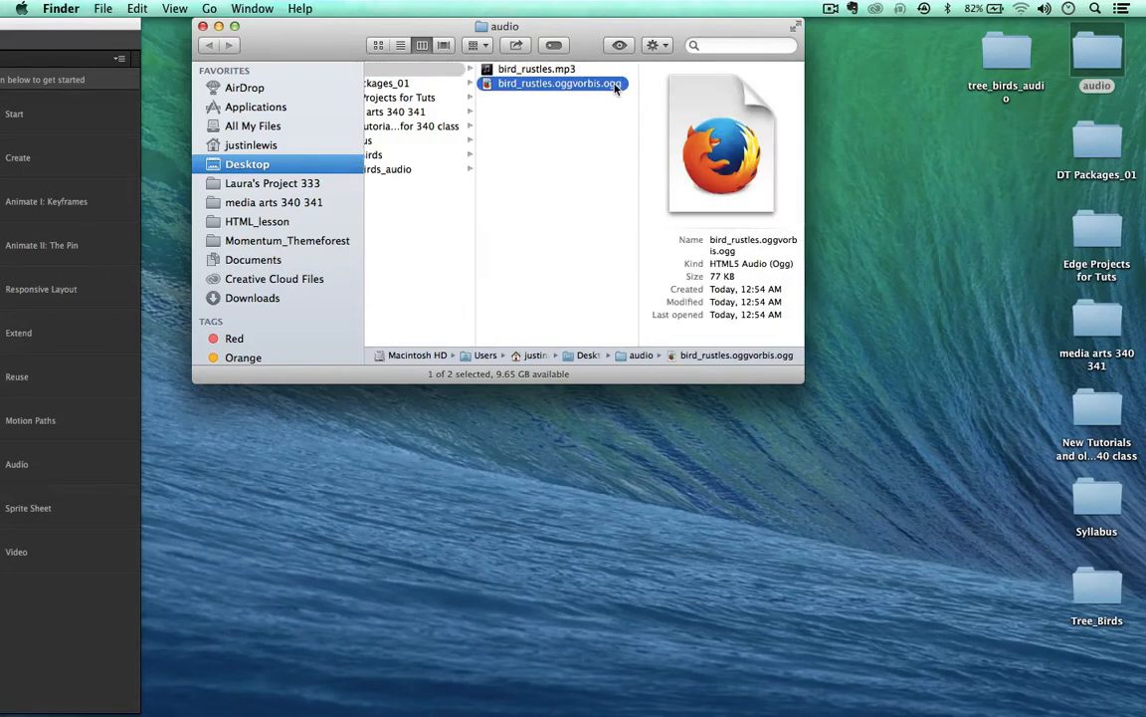
click(546, 85)
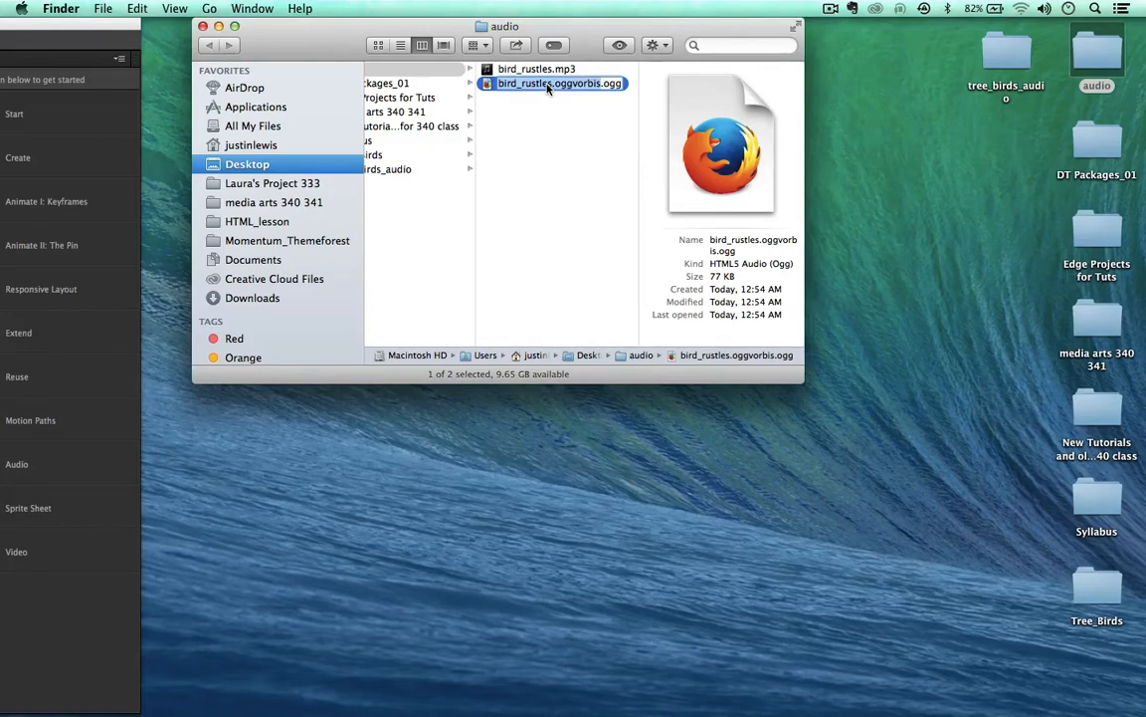
key(Right)
key(BackSpace)
key(BackSpace)
key(BackSpace)
key(BackSpace)
key(BackSpace)
key(BackSpace)
key(BackSpace)
key(BackSpace)
key(BackSpace)
key(BackSpace)
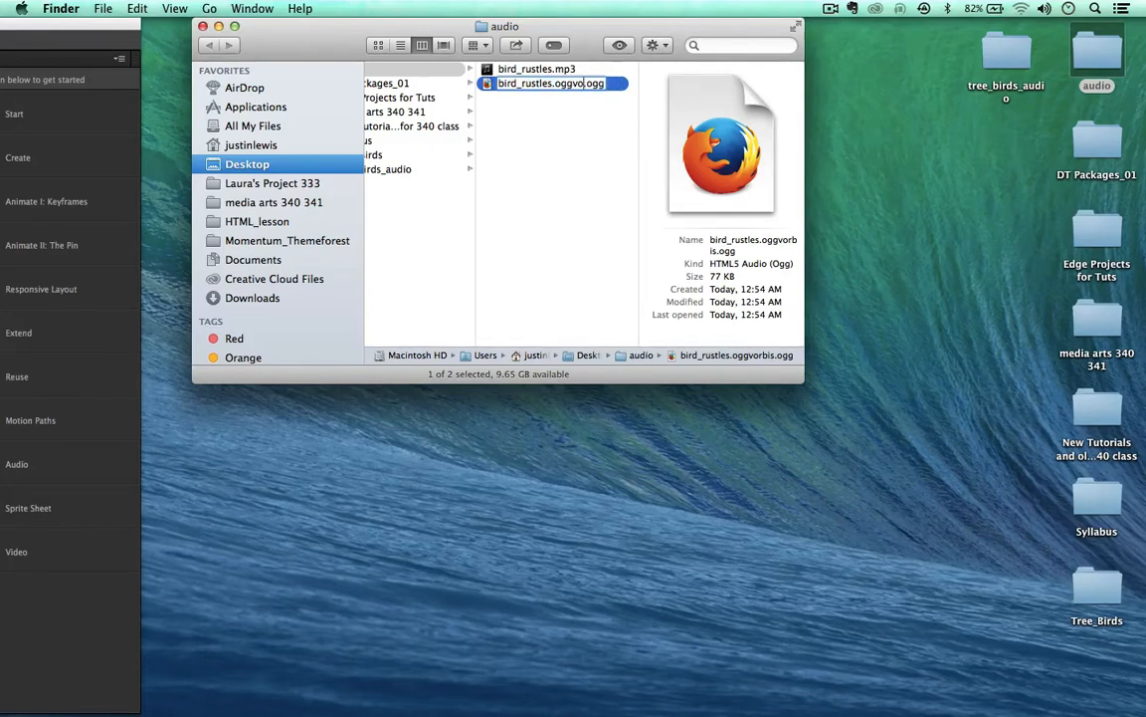
key(Return)
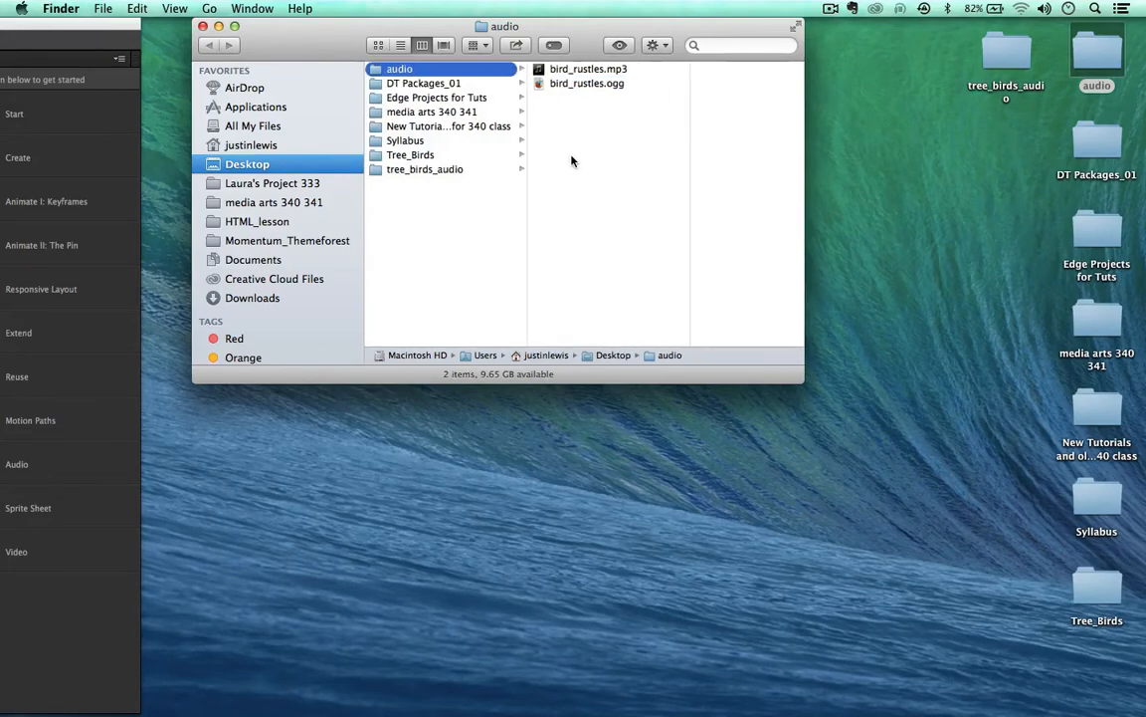
key(Up)
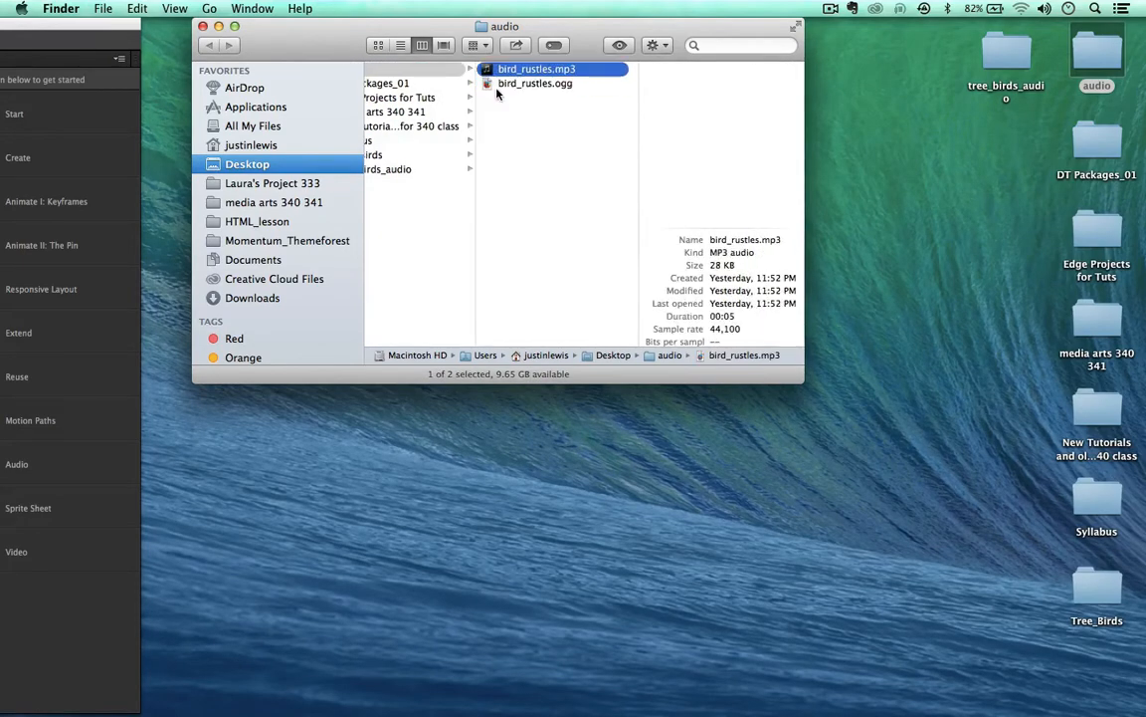
key(Down)
key(Up)
key(Down)
click(503, 117)
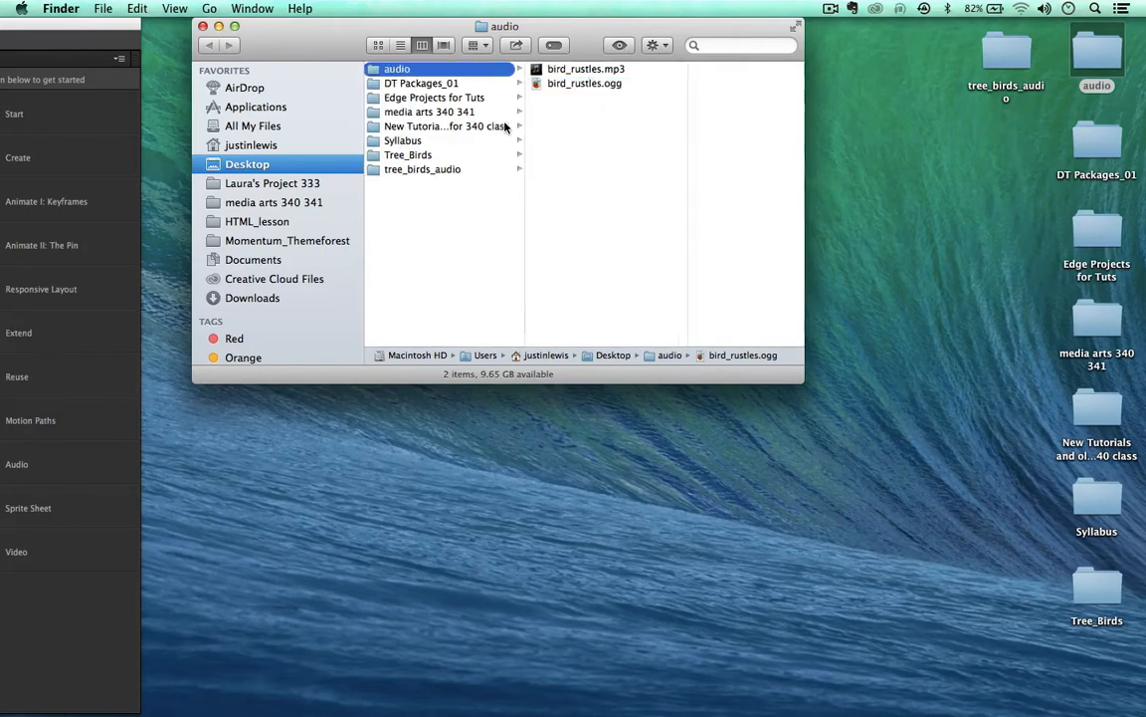
Step: Compare the bird_rustles.mp3 and bird_rustles.ogg file details, then bring the tree_birds project forward
drag(426, 32, 417, 33)
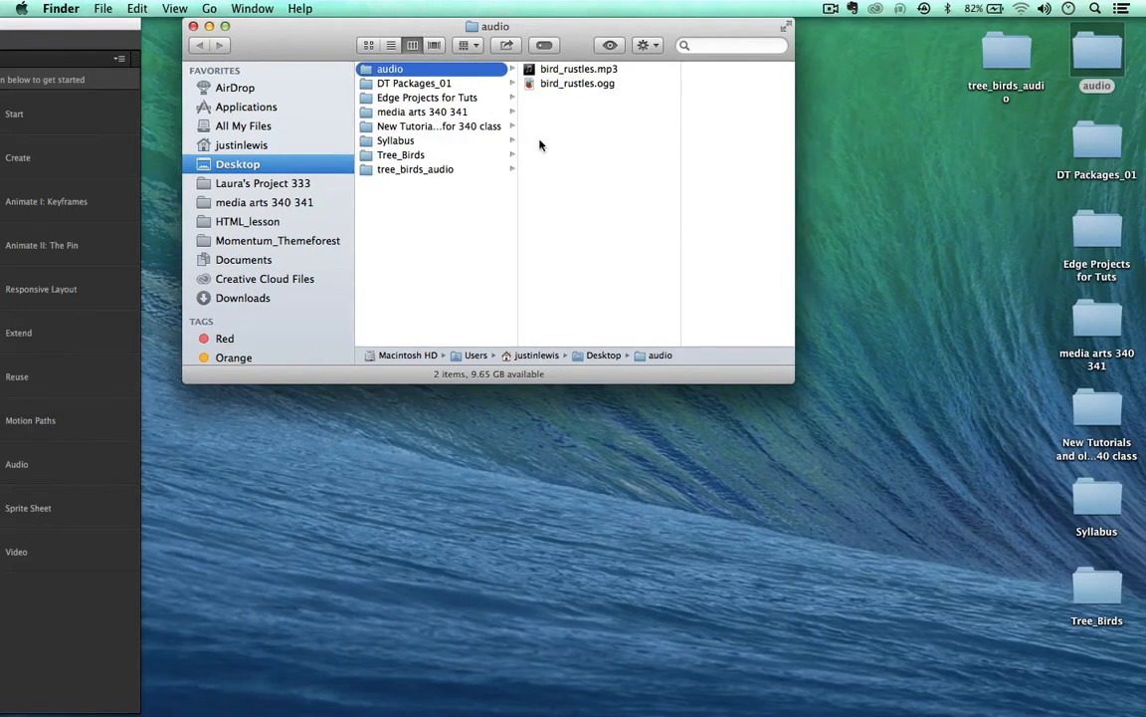
click(538, 70)
click(529, 84)
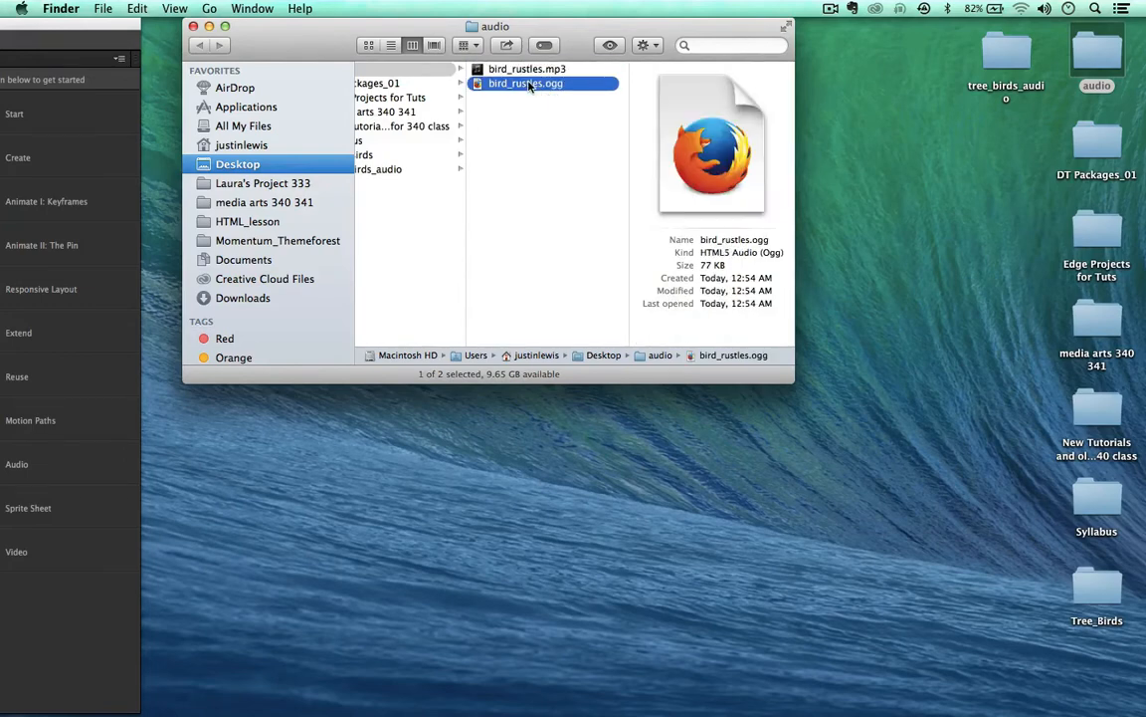
click(528, 69)
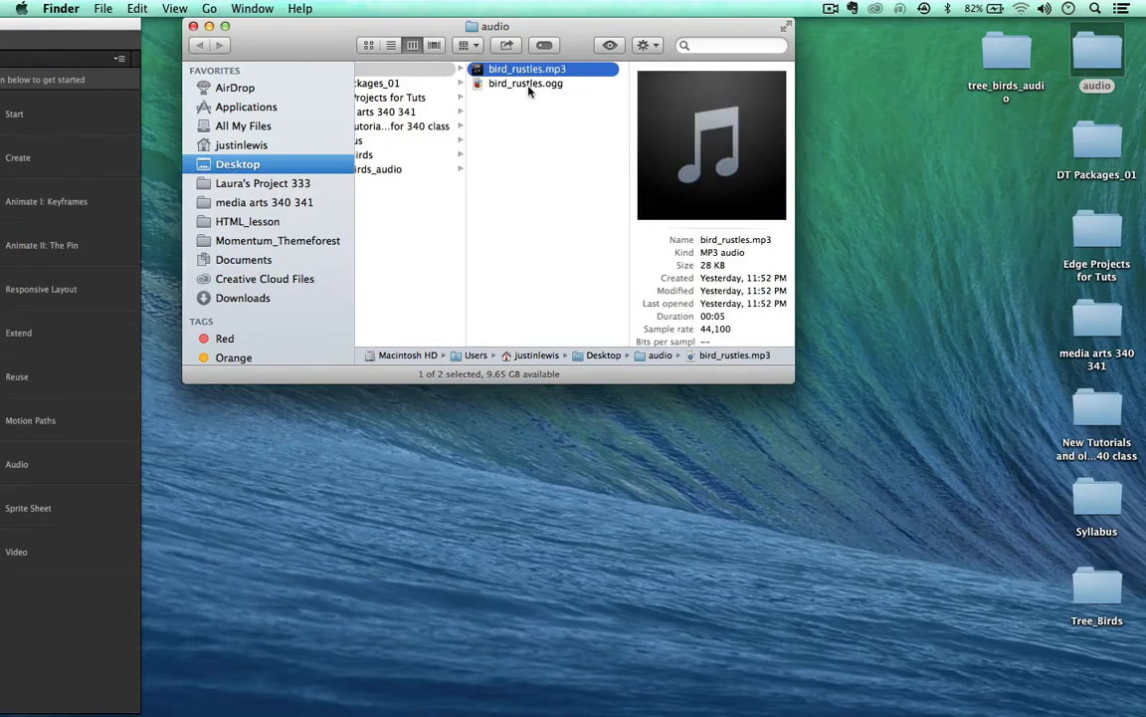
click(532, 111)
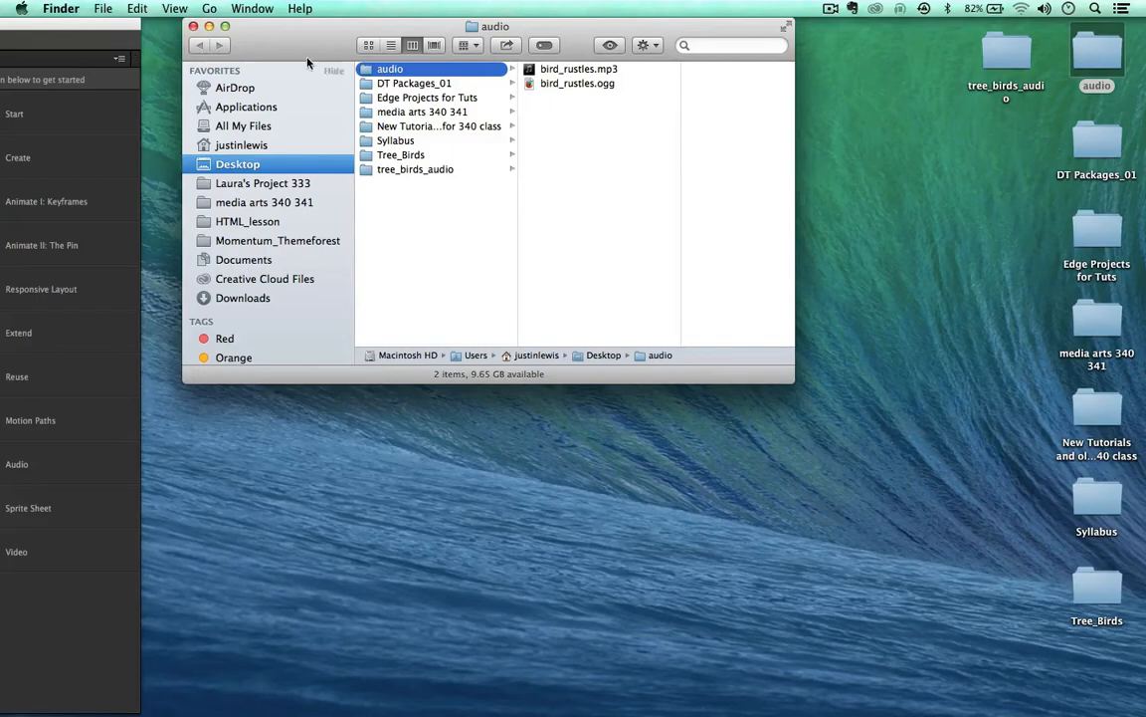
click(99, 29)
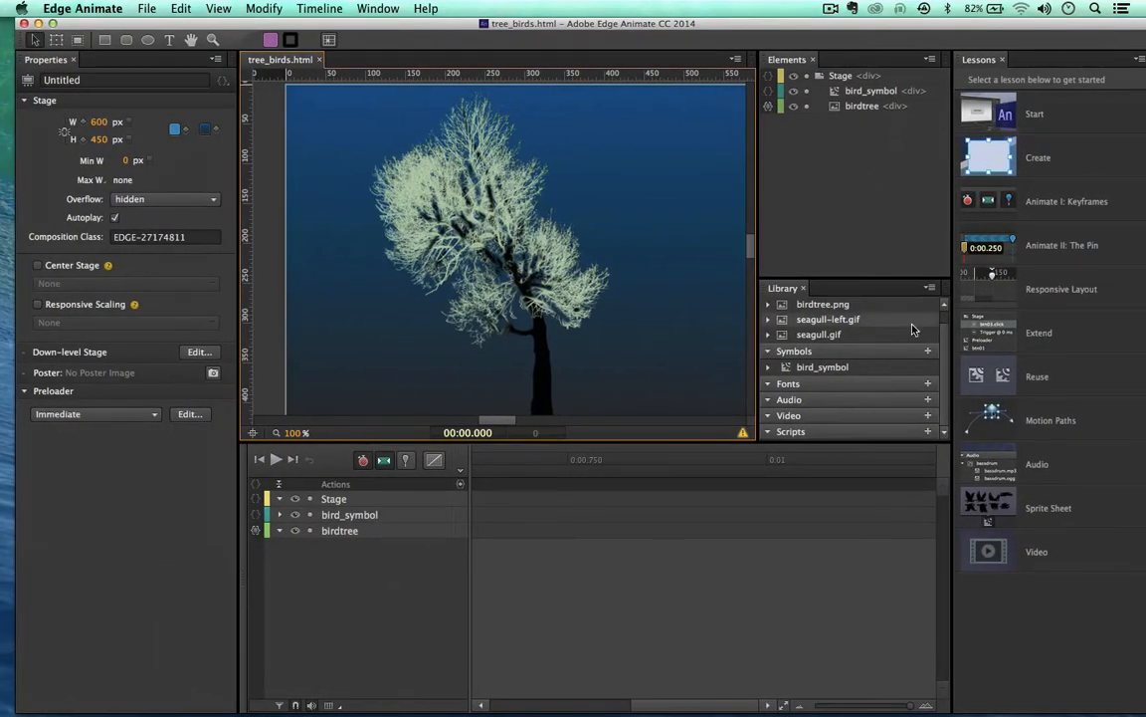
Step: Import bird_rustles.ogg and bird_rustles.mp3 together into the Library's Audio section
click(928, 401)
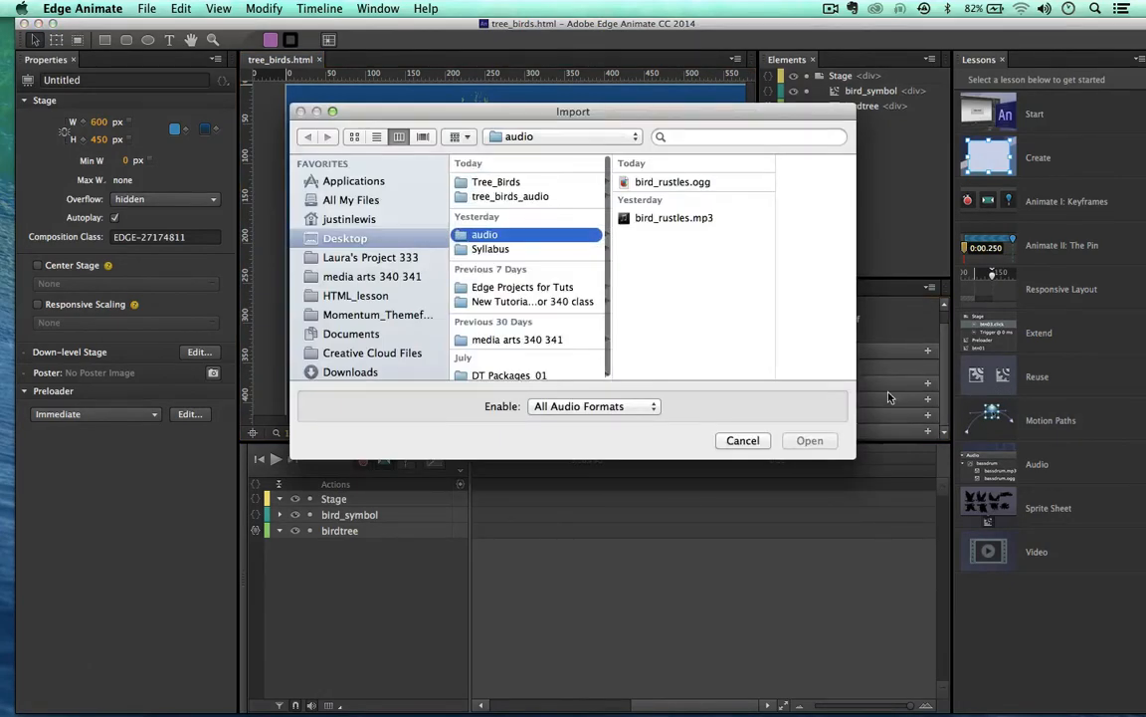
click(621, 185)
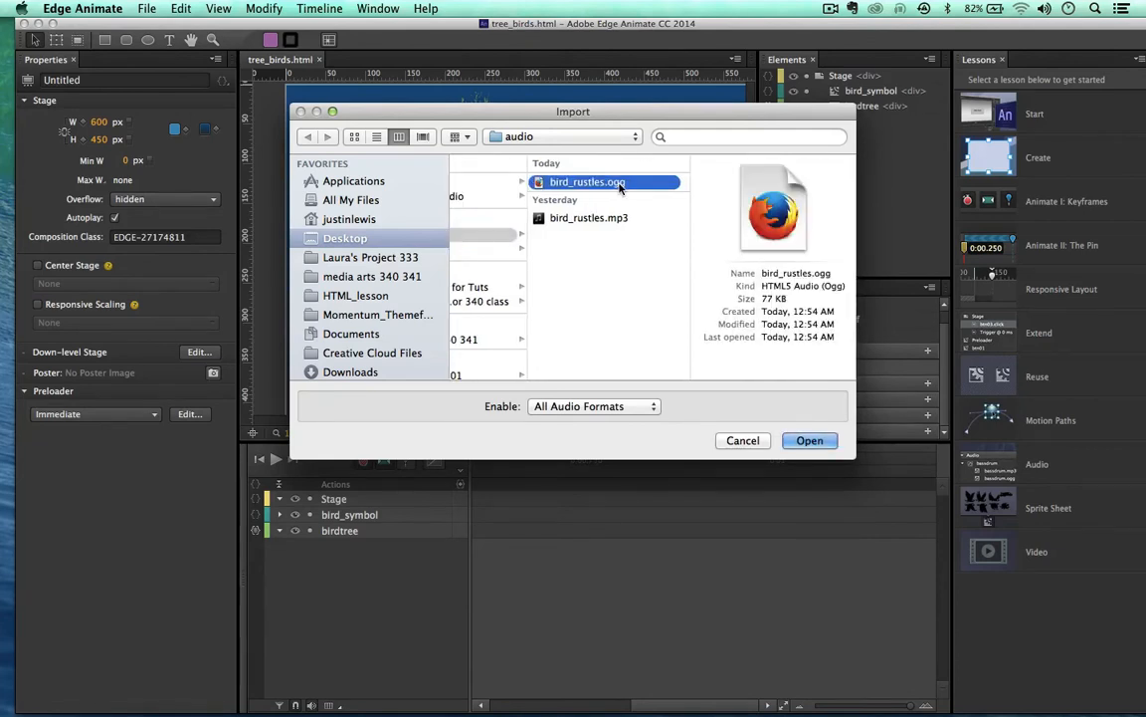
shift+click(587, 217)
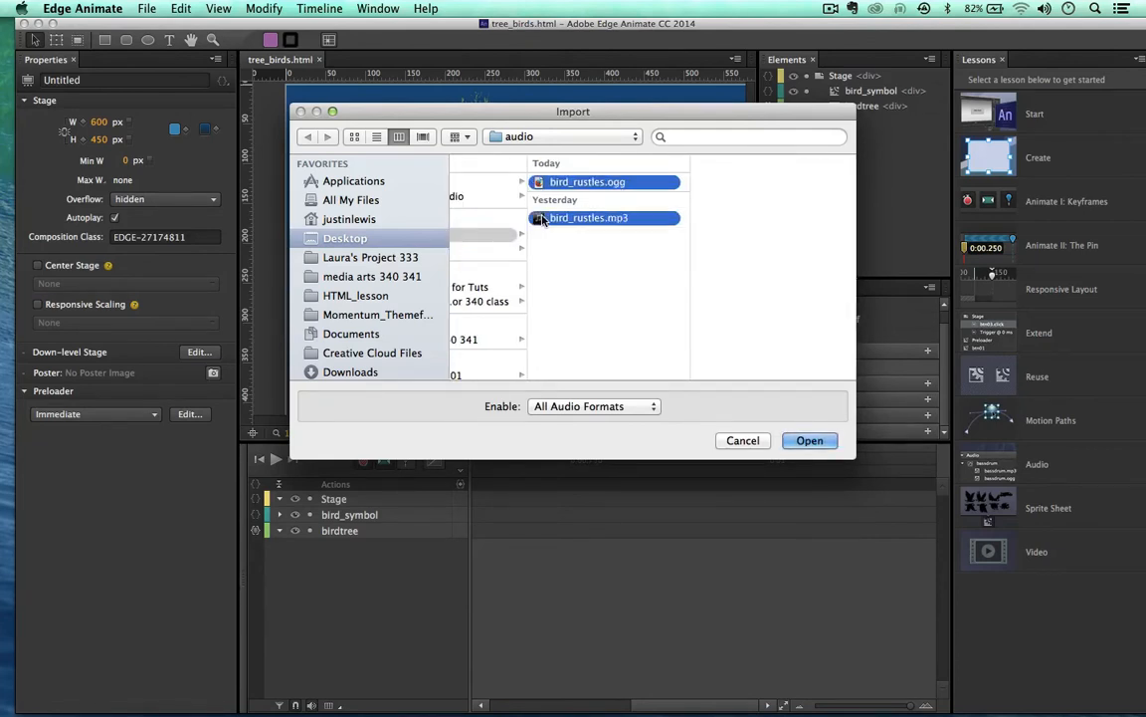
click(804, 441)
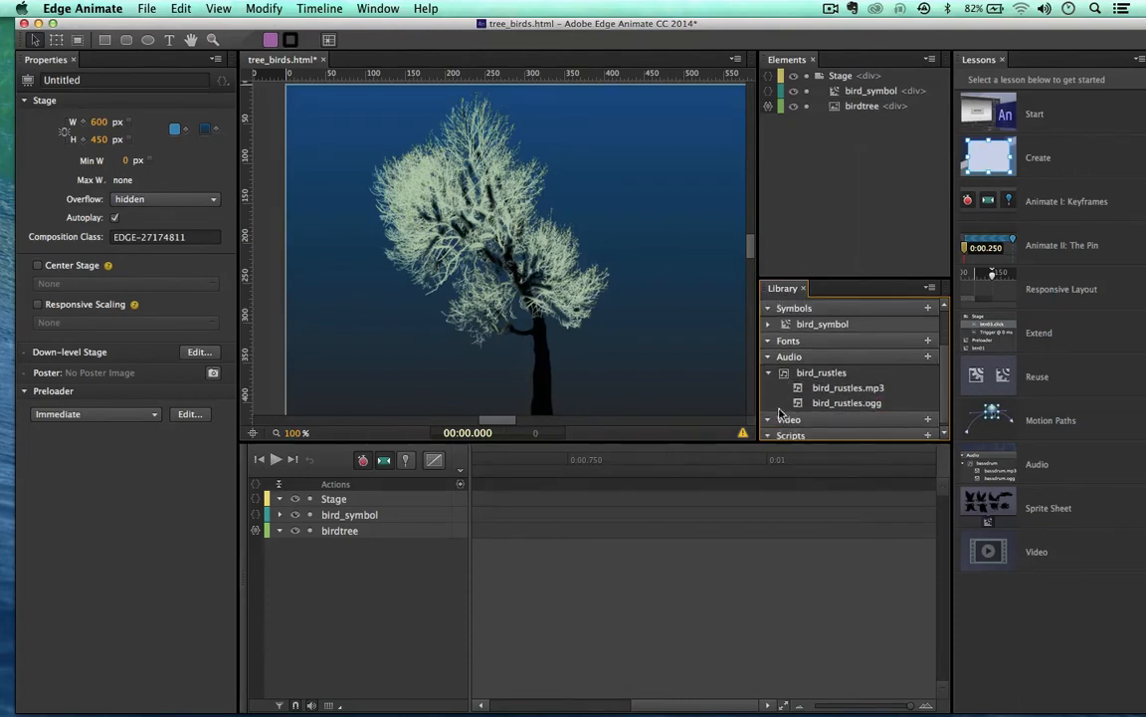
Step: Expand and collapse the bird_rustles Library entry to inspect its two audio files
click(769, 373)
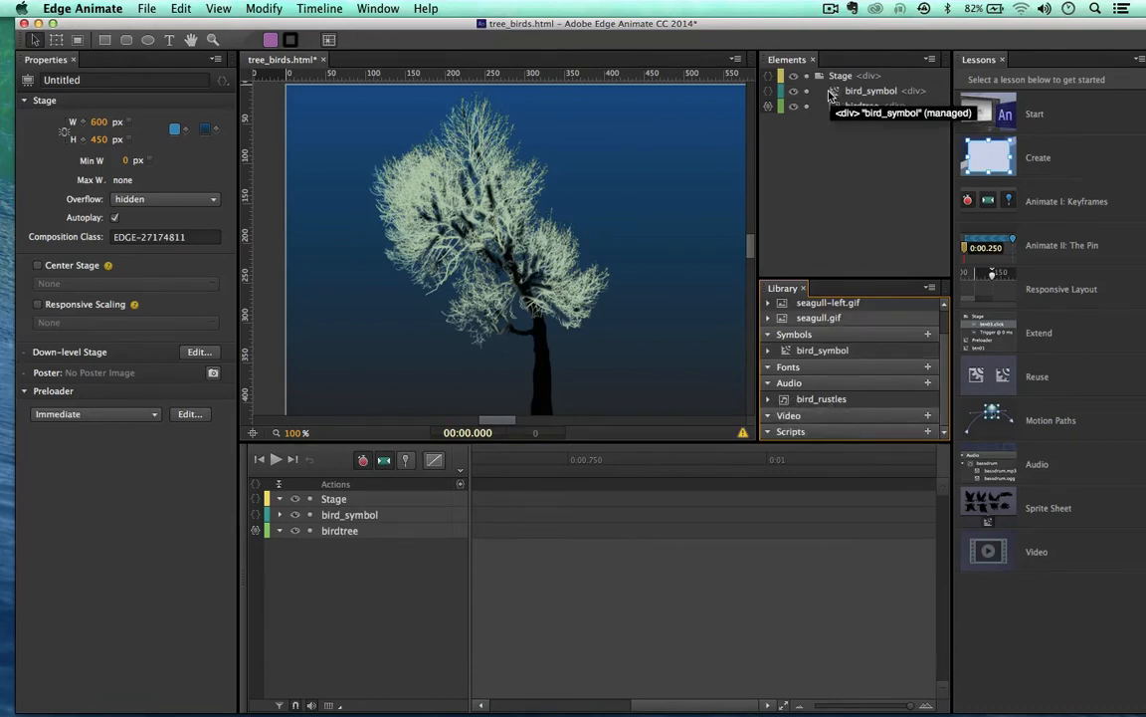
click(768, 399)
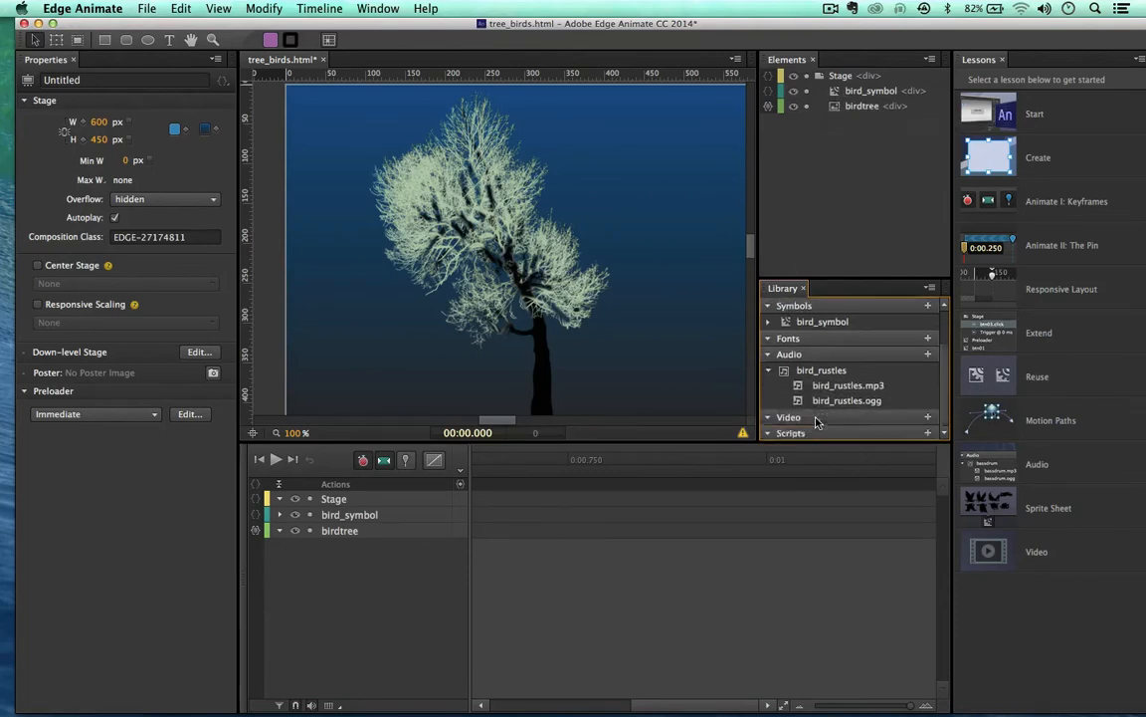
scroll(816, 389, down, 1)
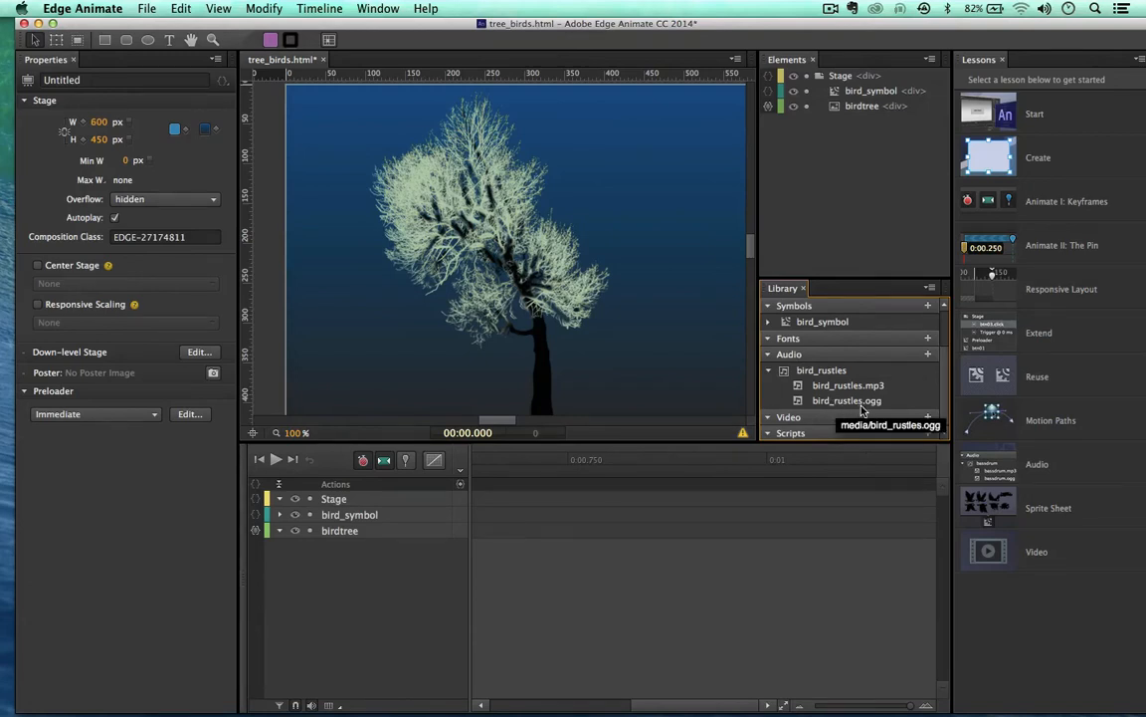
click(773, 372)
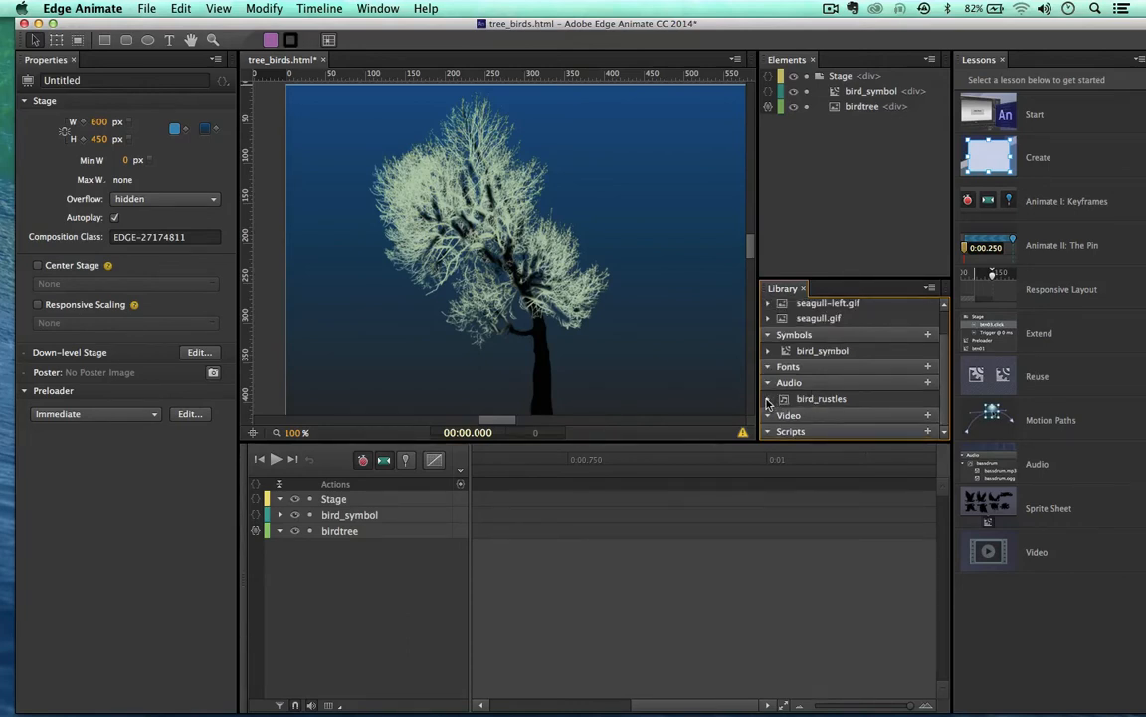
click(767, 400)
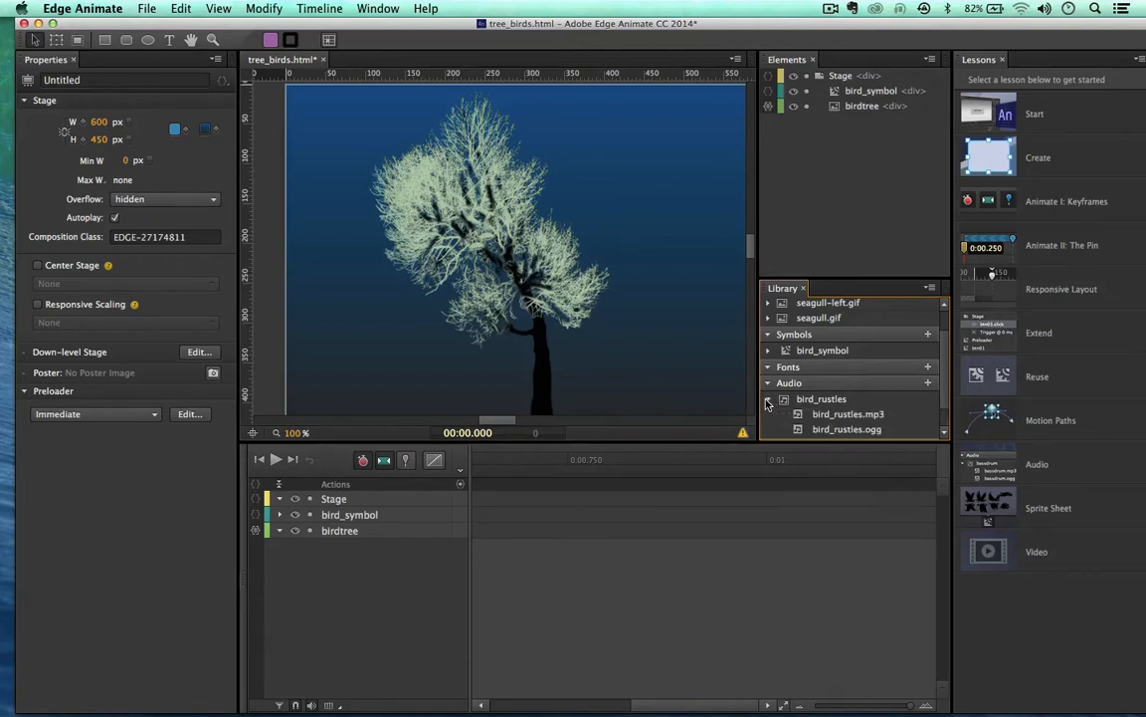
click(767, 400)
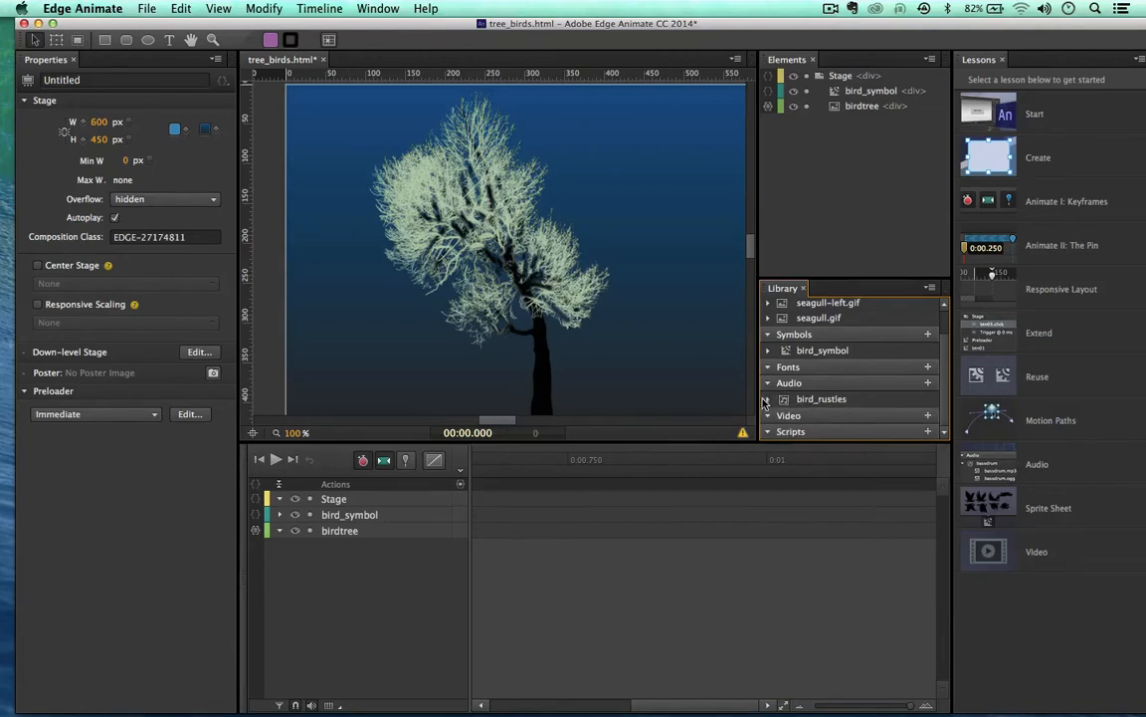
click(767, 399)
click(767, 399)
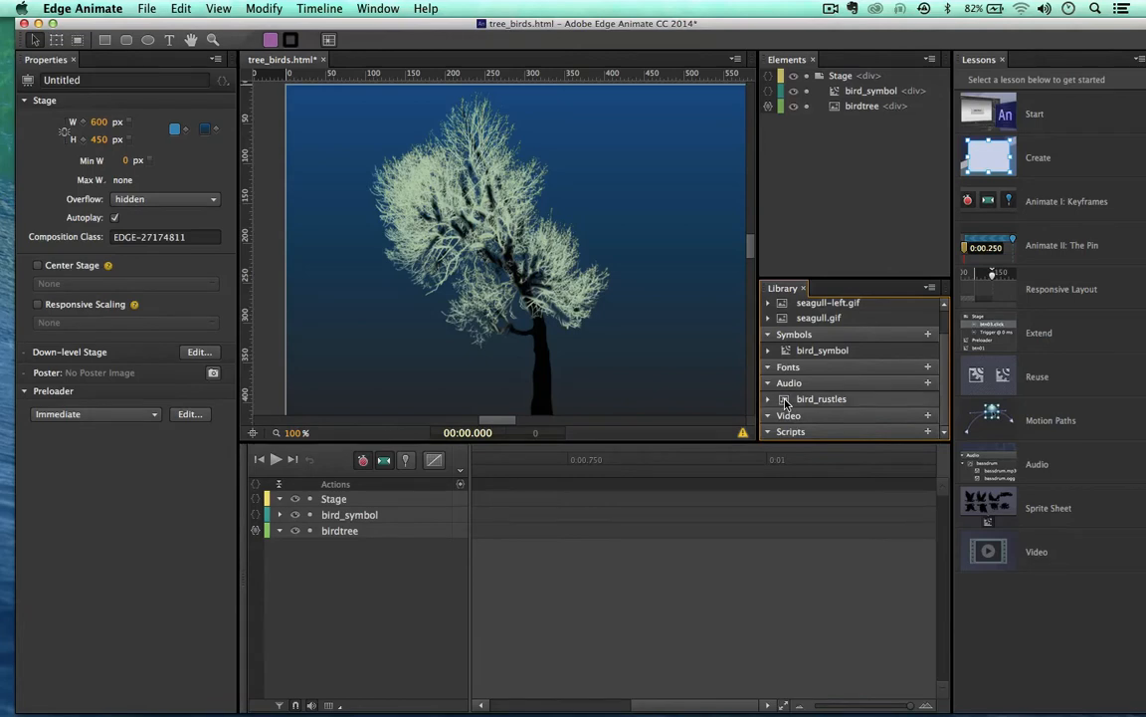
Step: Drop the bird_rustles audio from the Library onto the stage and save tree_birds.html
drag(785, 402, 464, 172)
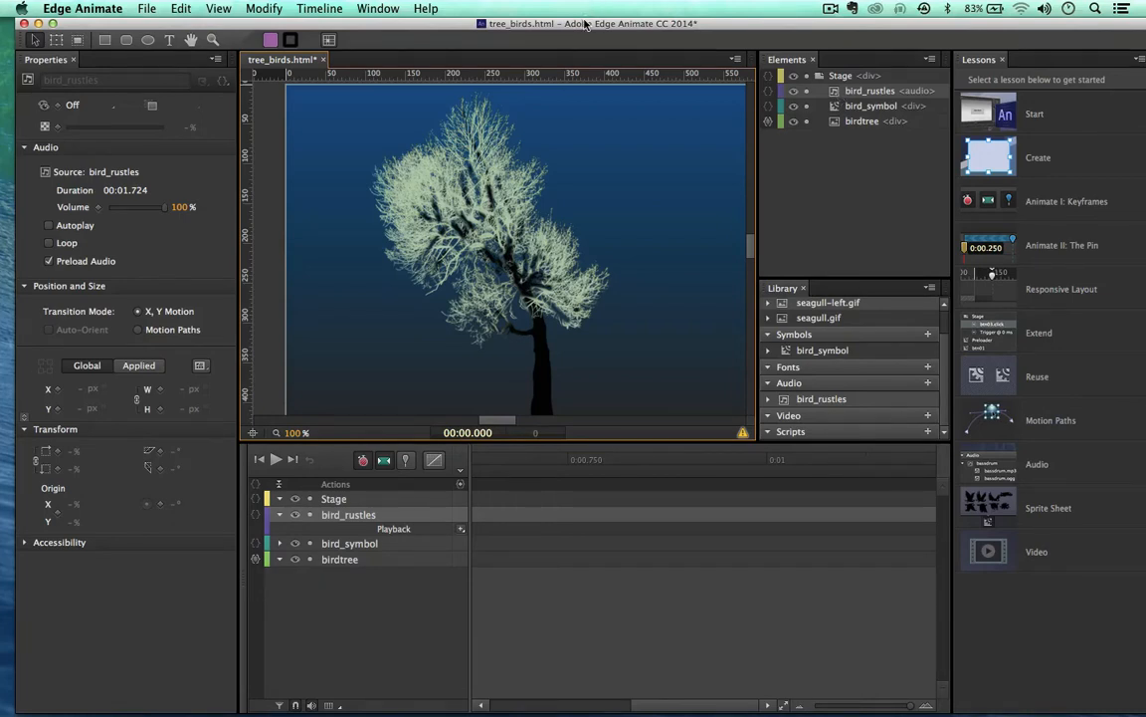
drag(587, 22, 572, 22)
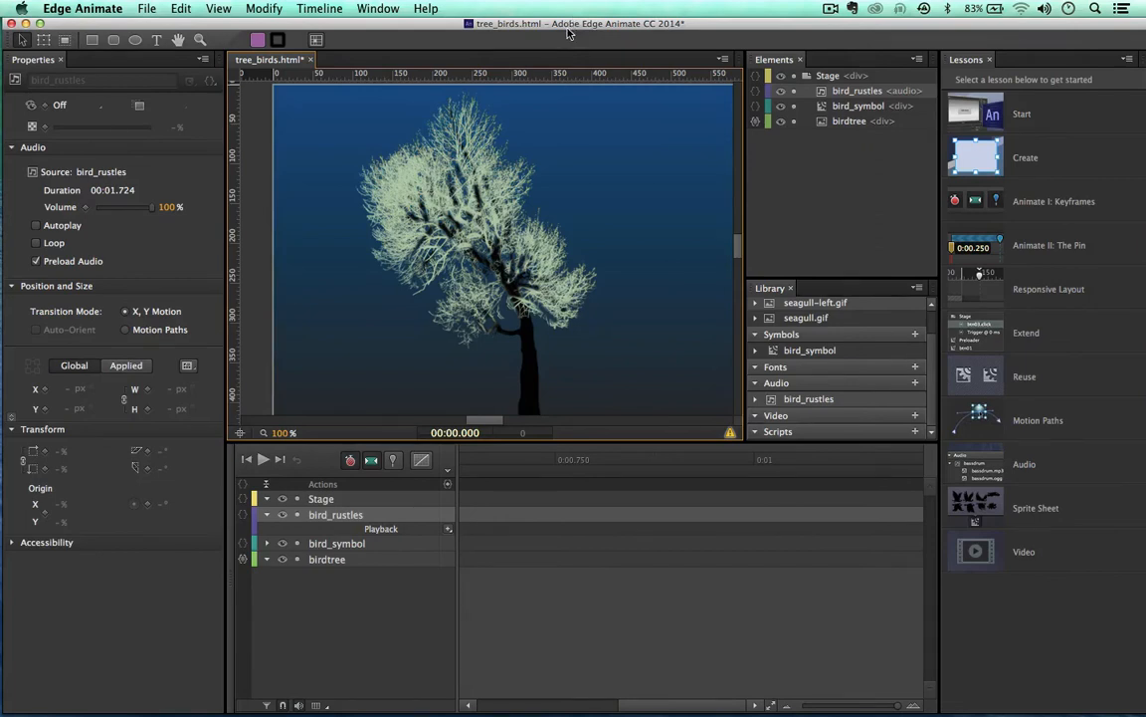
key(super+s)
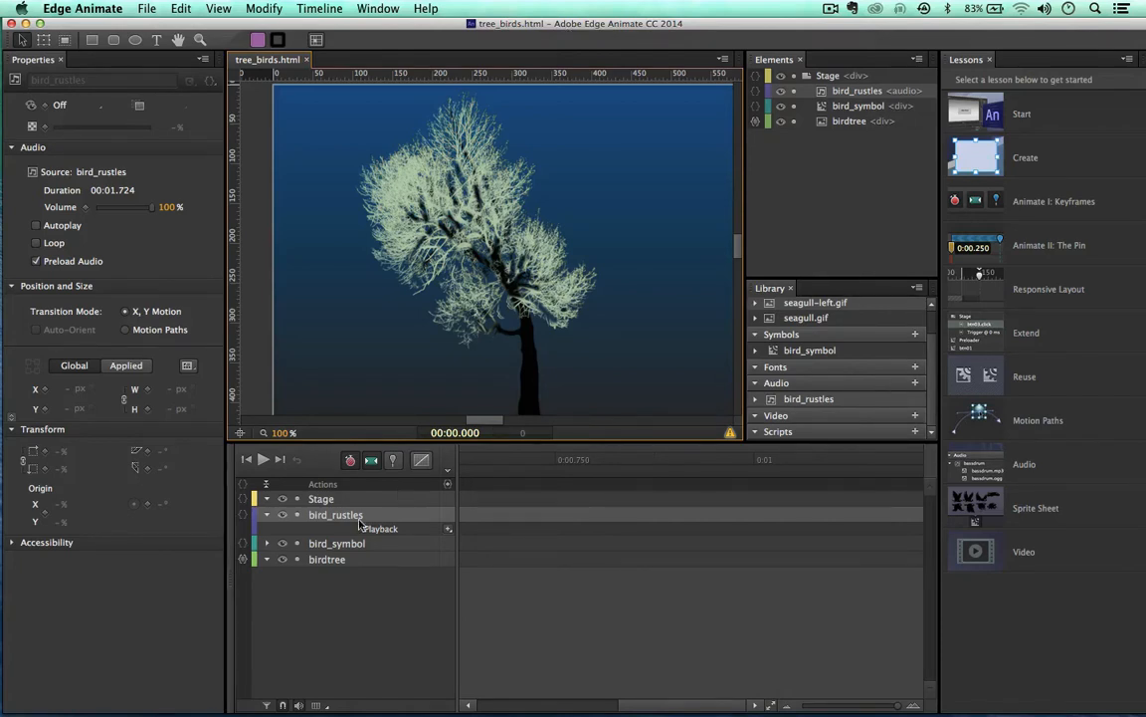
Step: Add a Play trigger at 0:00 on bird_rustles' Playback track and preview in Chrome
click(448, 529)
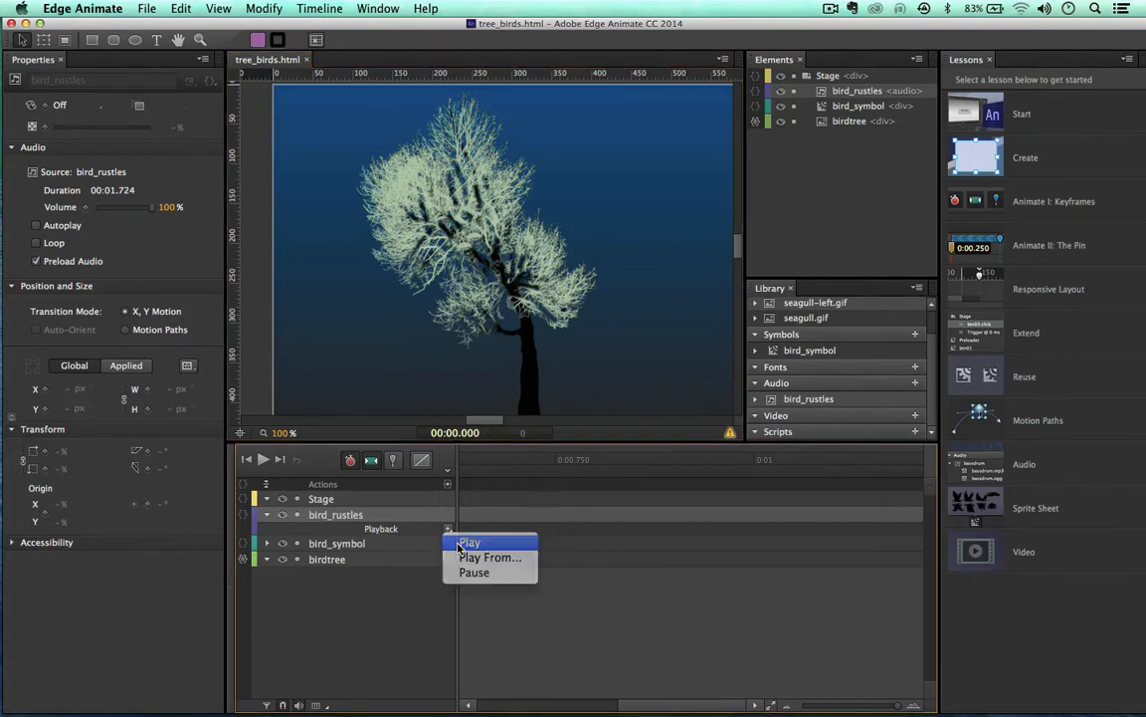
click(458, 542)
scroll(509, 546, left, 5)
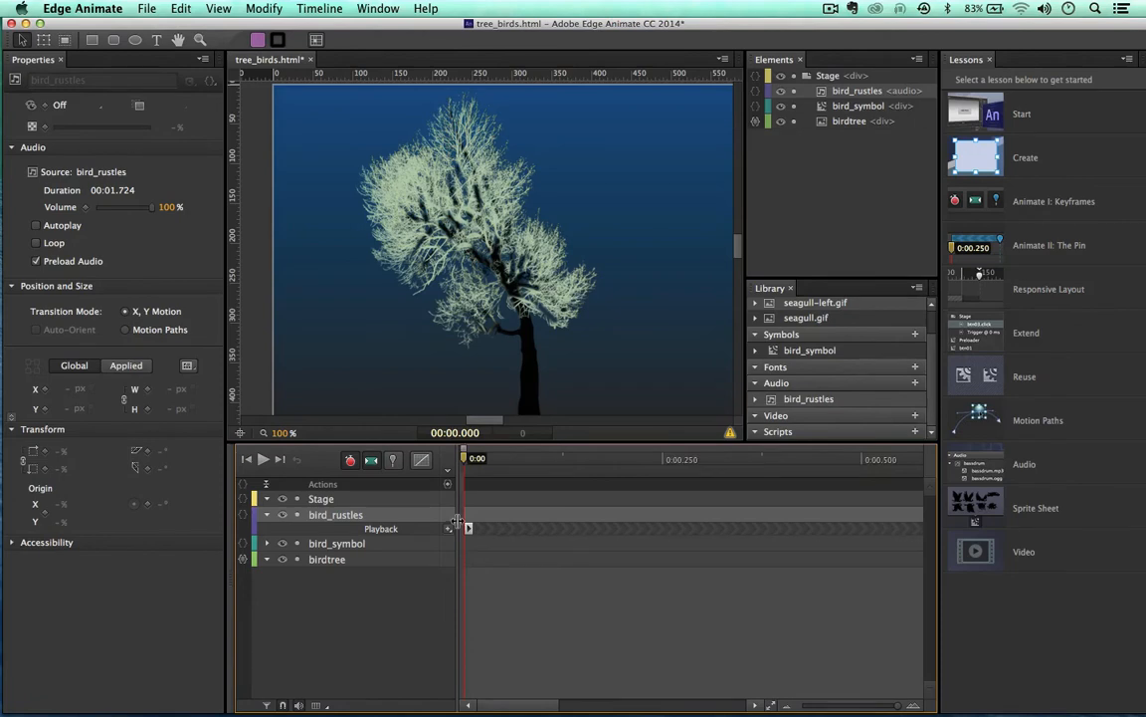
drag(374, 20, 384, 20)
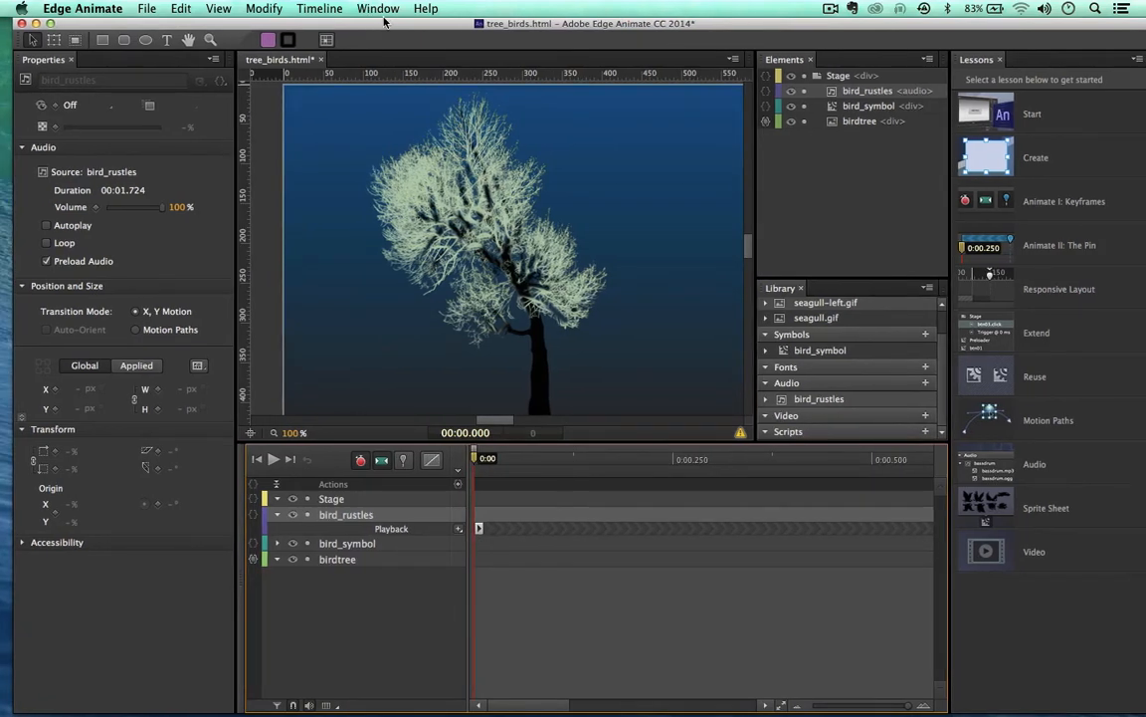
key(super+Return)
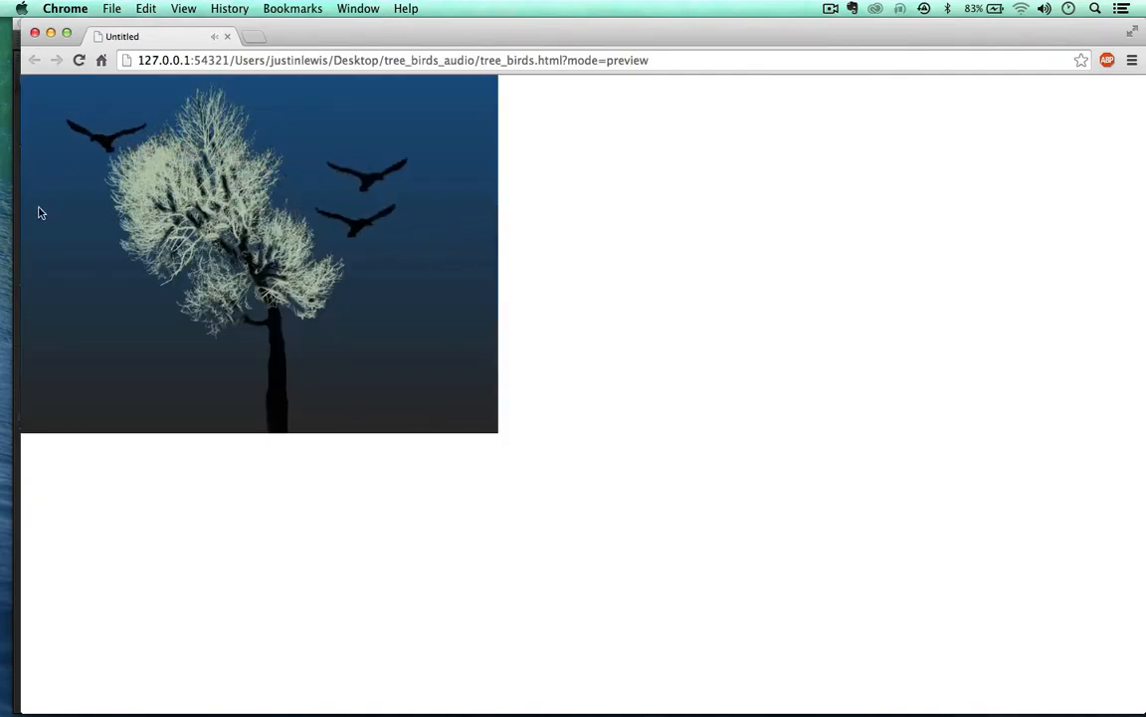
Step: Close the Chrome preview, save, and delete the Play trigger from bird_rustles' Playback track
click(35, 33)
drag(527, 27, 521, 27)
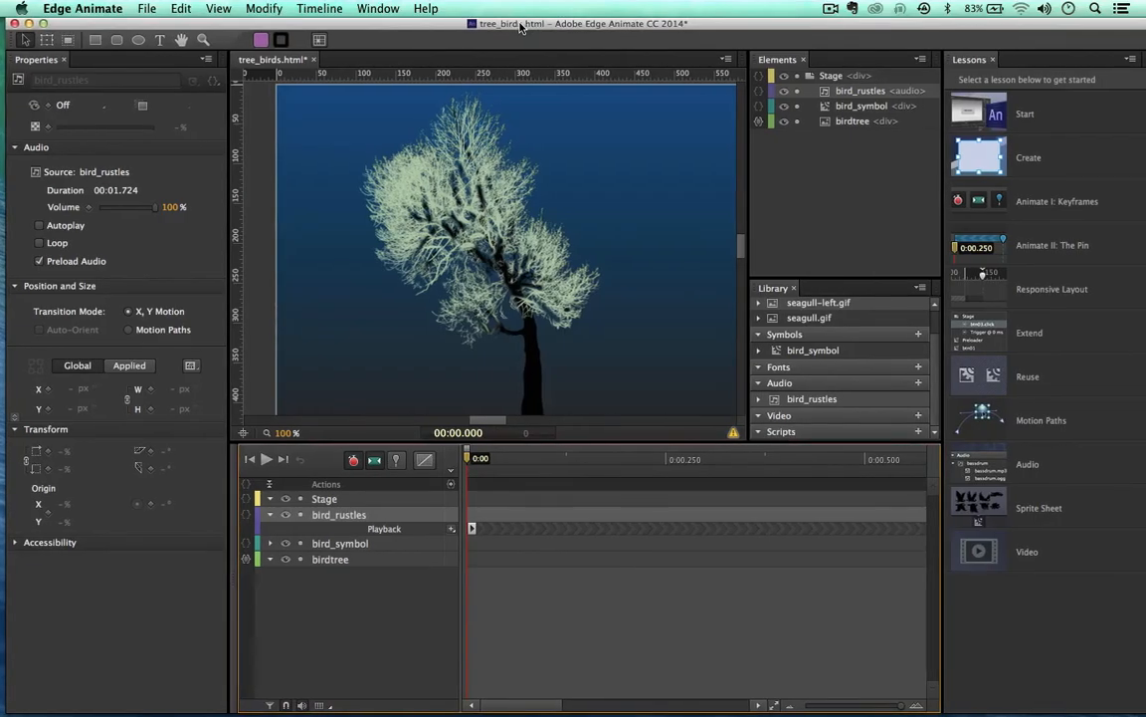
key(super+s)
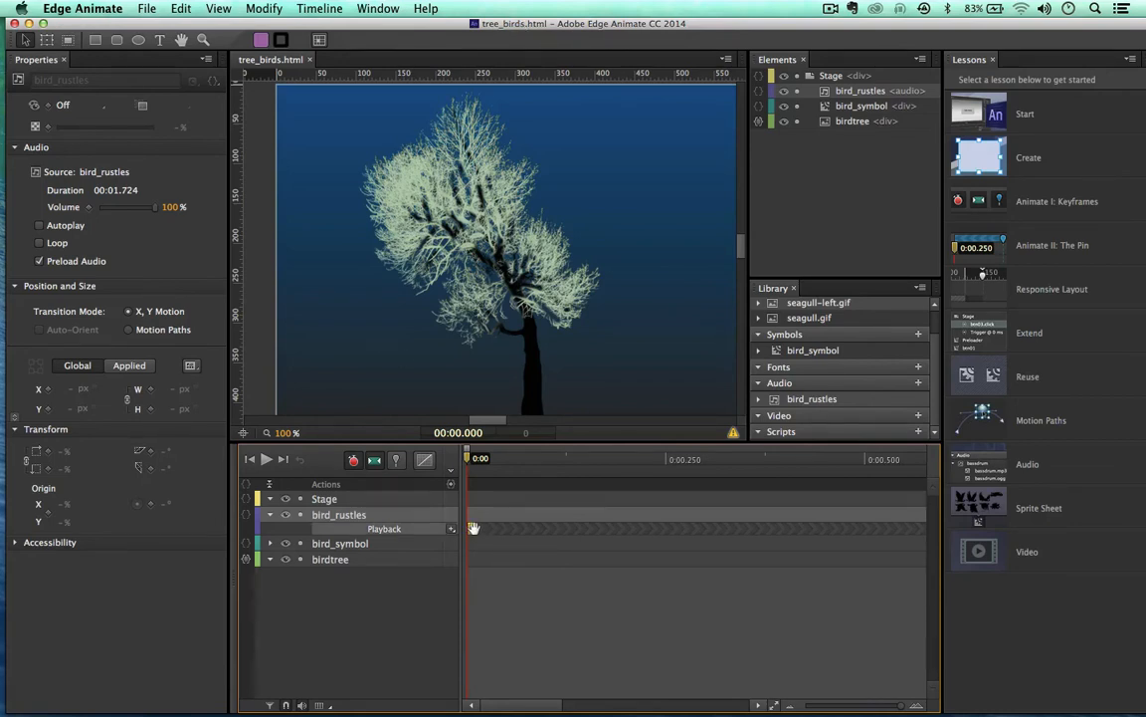
key(Delete)
click(493, 601)
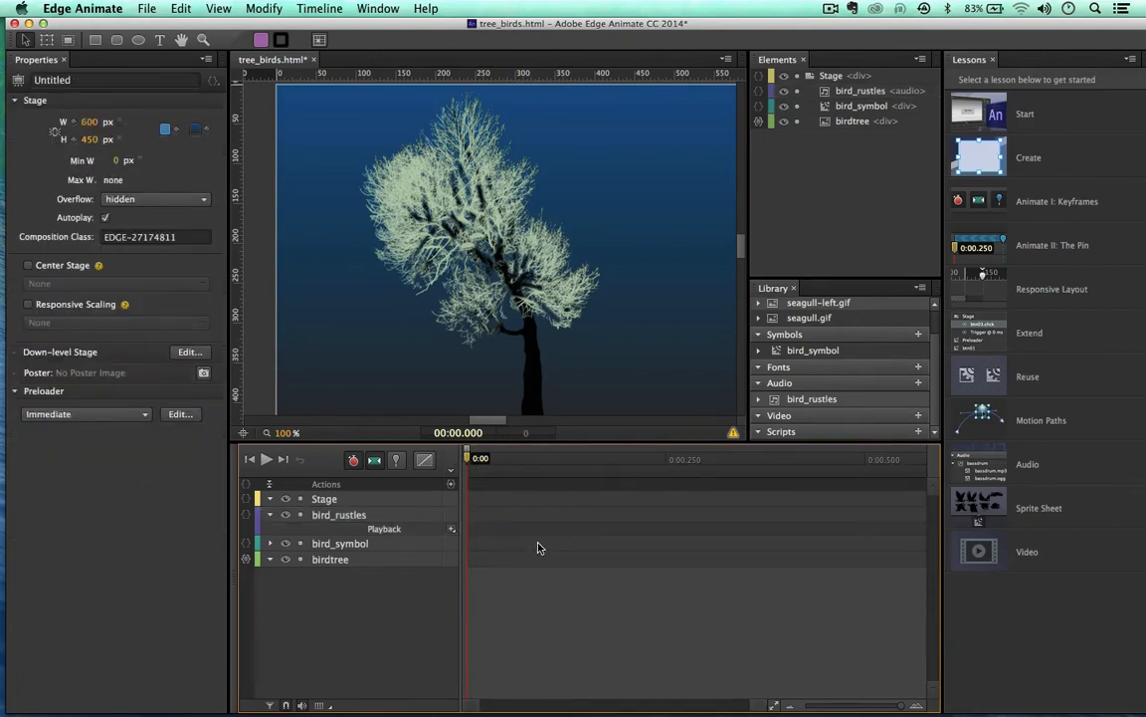
Step: Select the birdtree image element
click(826, 123)
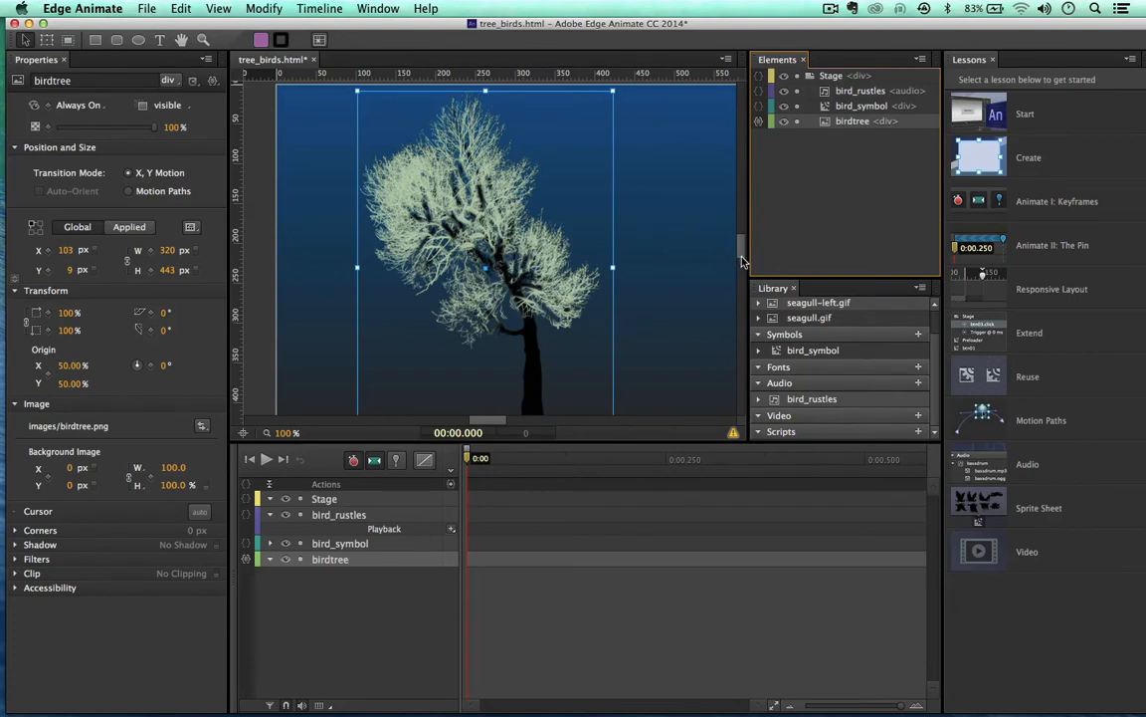
Step: Add a Play Audio action targeting Stage > bird_rustles to birdtree's mouseover code
click(760, 122)
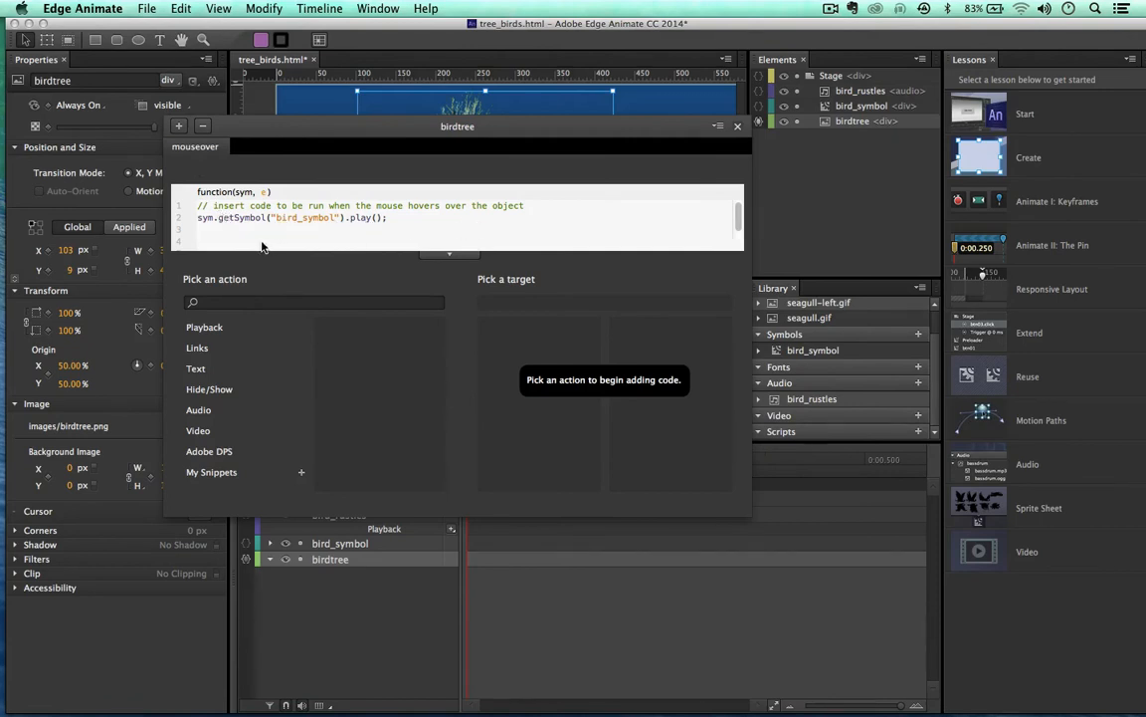
click(200, 418)
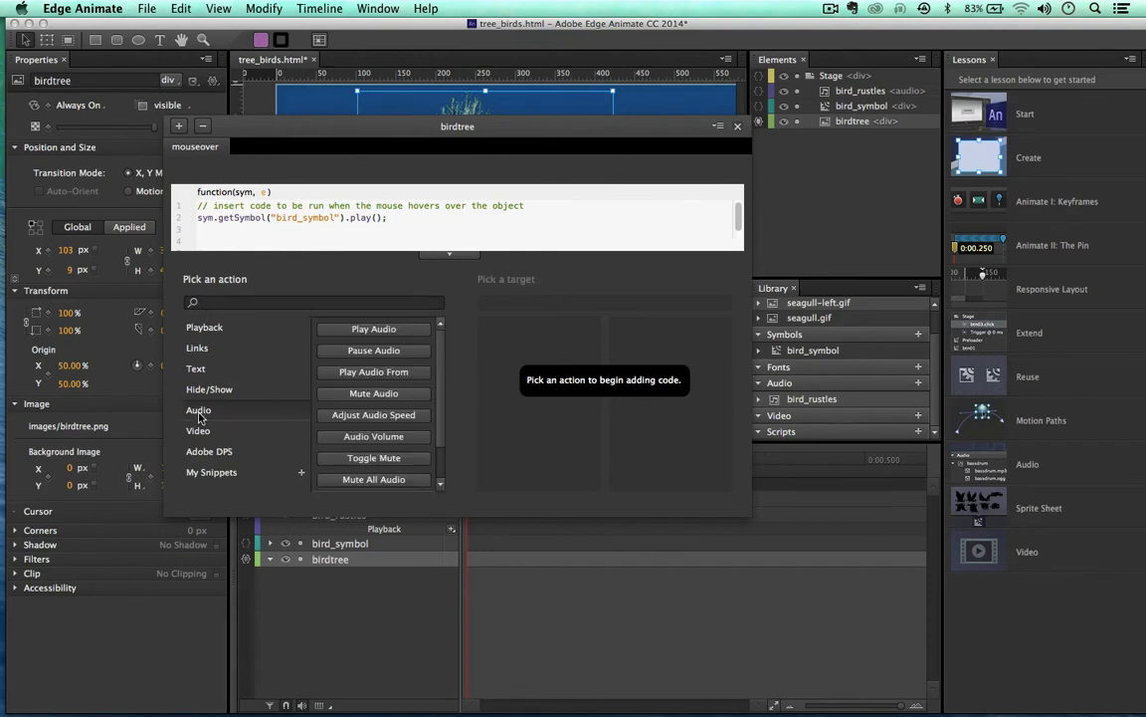
click(334, 330)
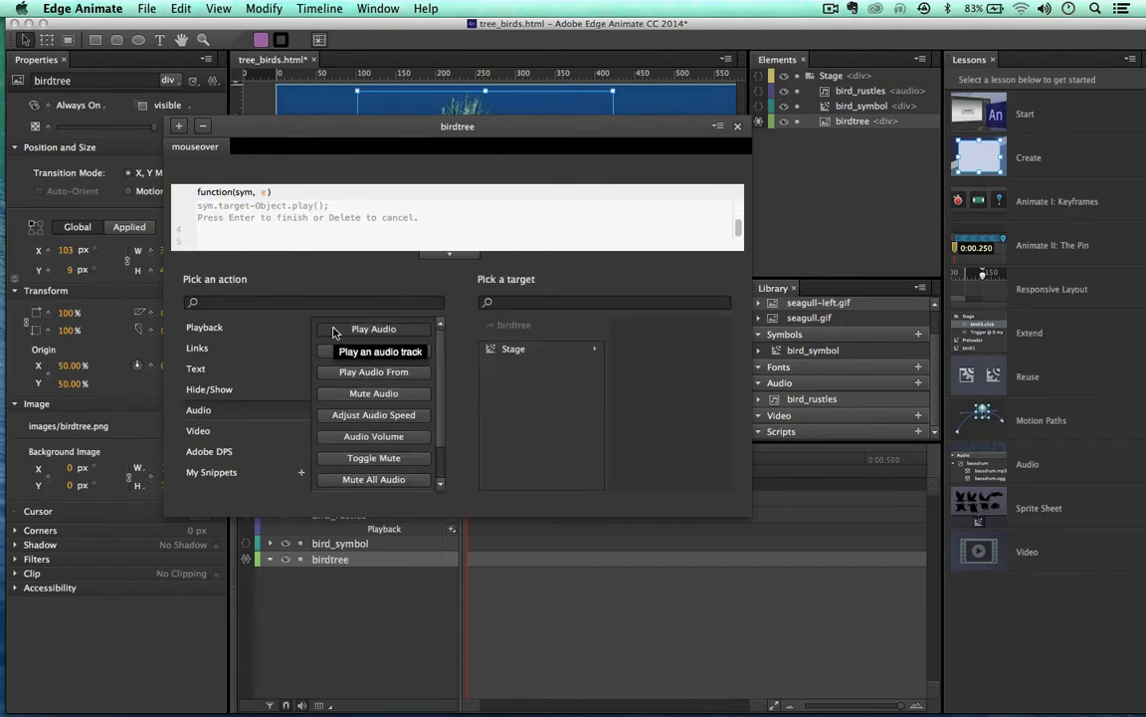
click(537, 349)
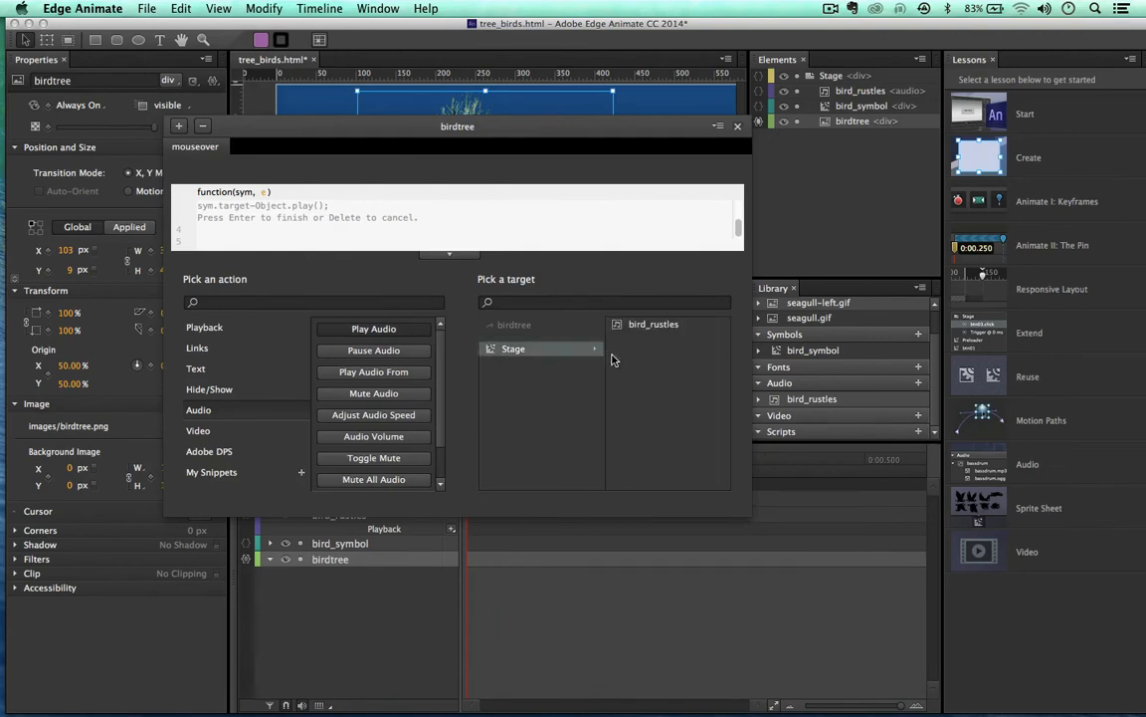
click(617, 326)
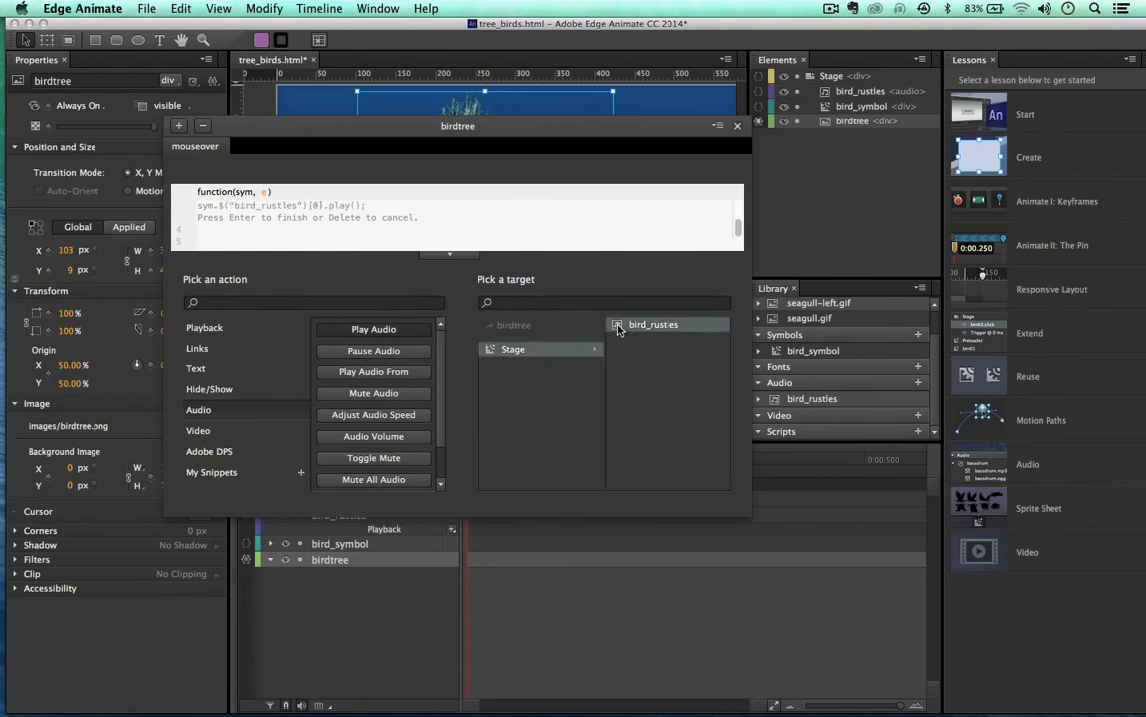
key(Return)
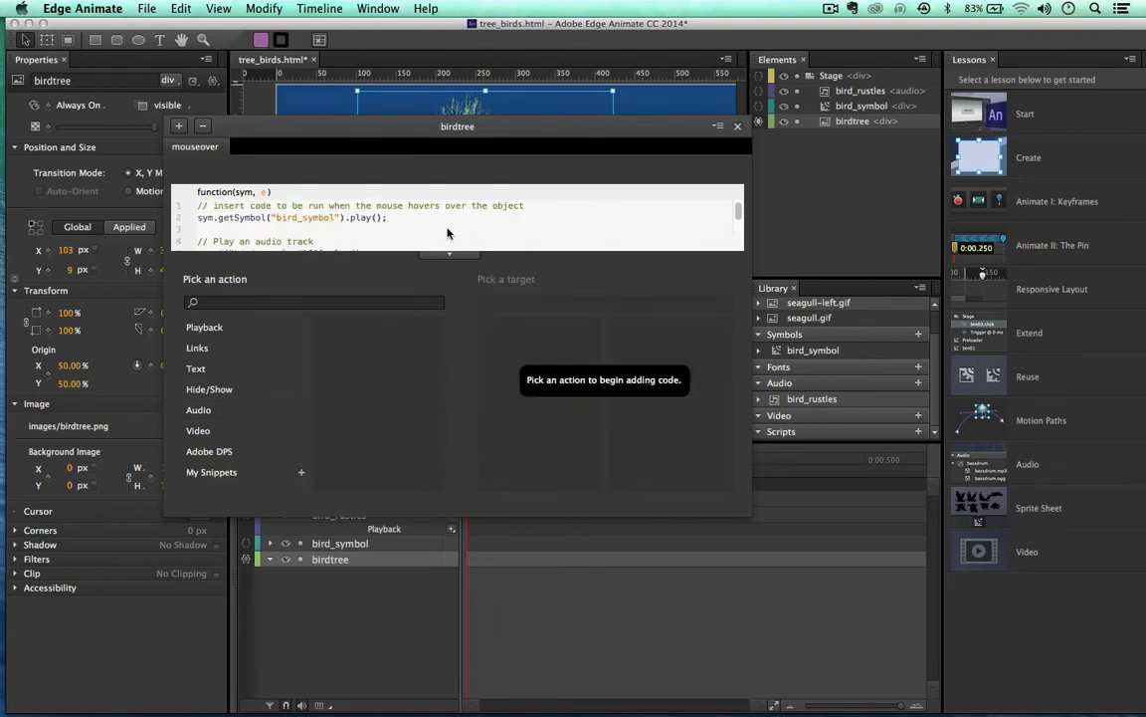
click(662, 112)
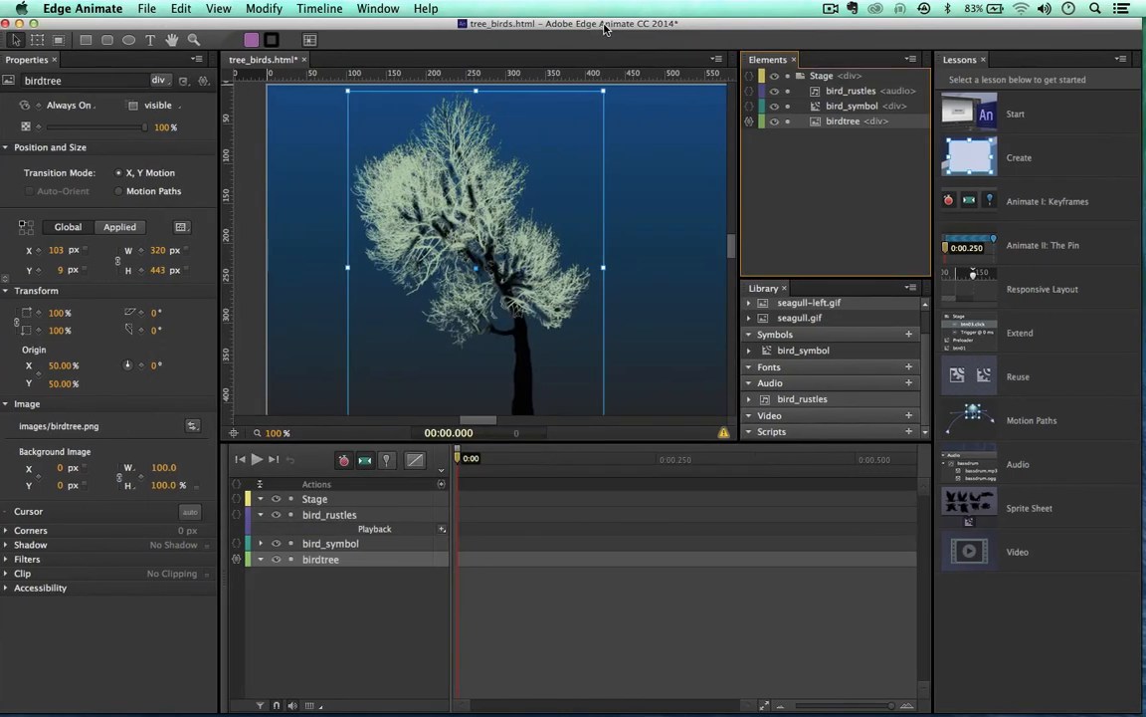
Step: Save tree_birds.html, then preview the tree with its bird_rustles sound in Google Chrome
key(super+s)
drag(572, 28, 584, 28)
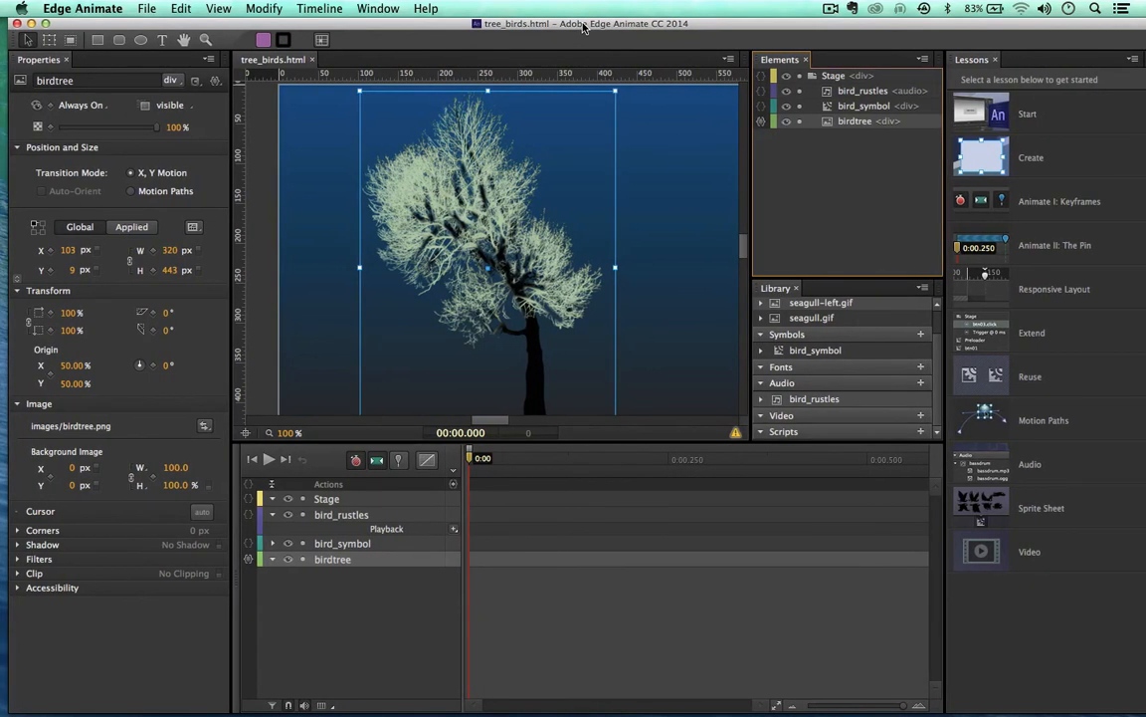
key(super+Return)
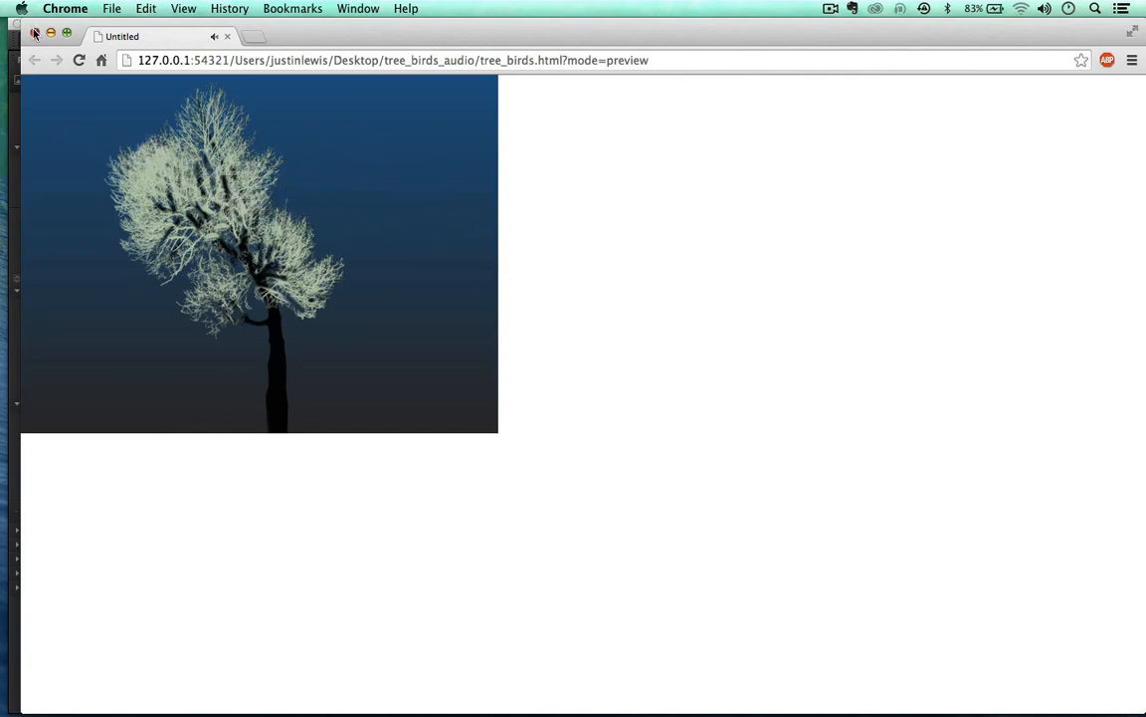
Step: Copy the tree_birds preview URL from Chrome's address bar, then switch to Firefox
mouse_move(350, 30)
mouse_down()
mouse_move(289, 5)
mouse_move(346, 25)
mouse_move(336, 27)
mouse_up()
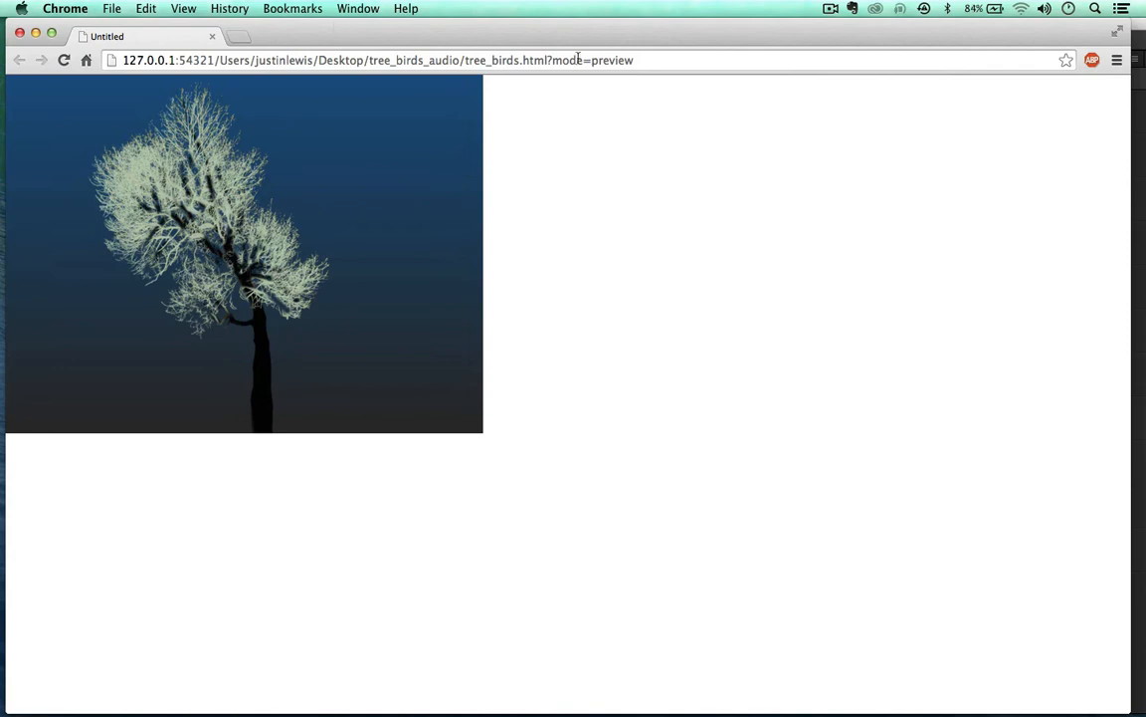
click(645, 60)
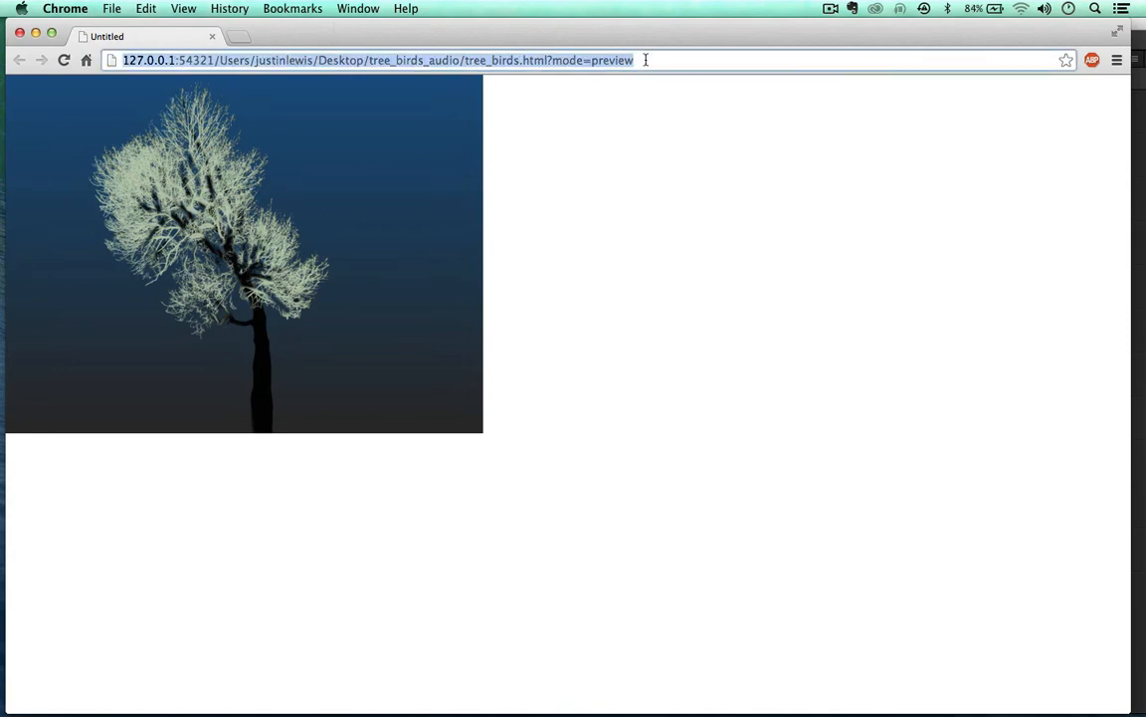
key(super+c)
mouse_move(165, 702)
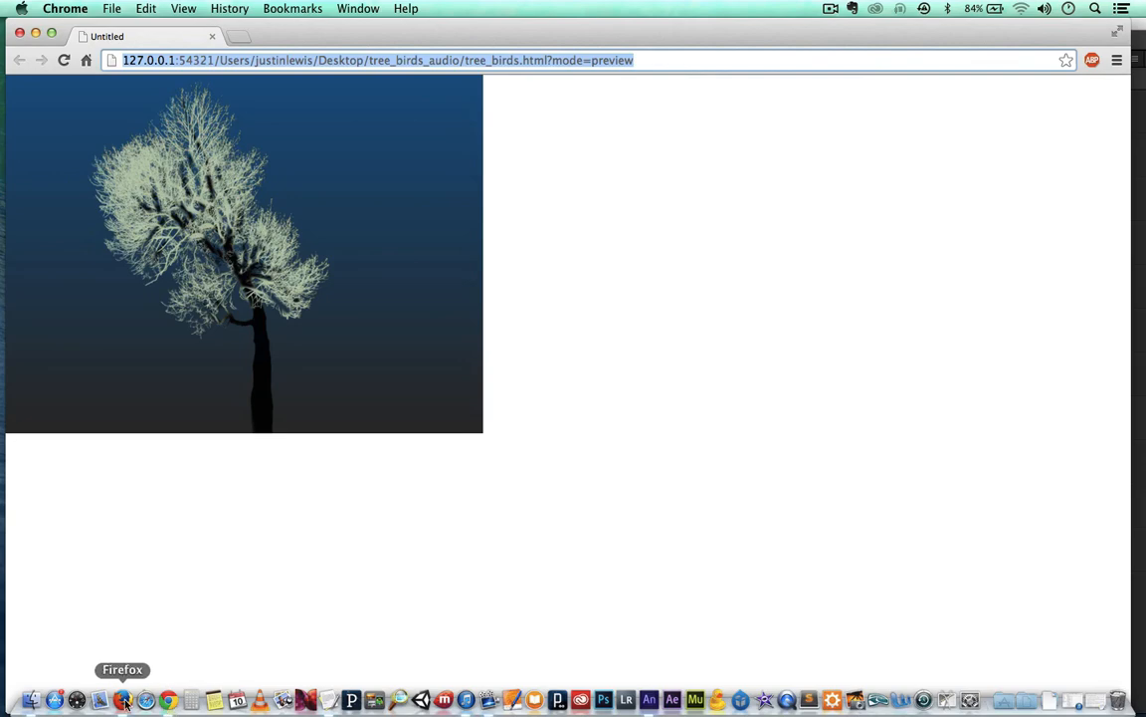
click(123, 701)
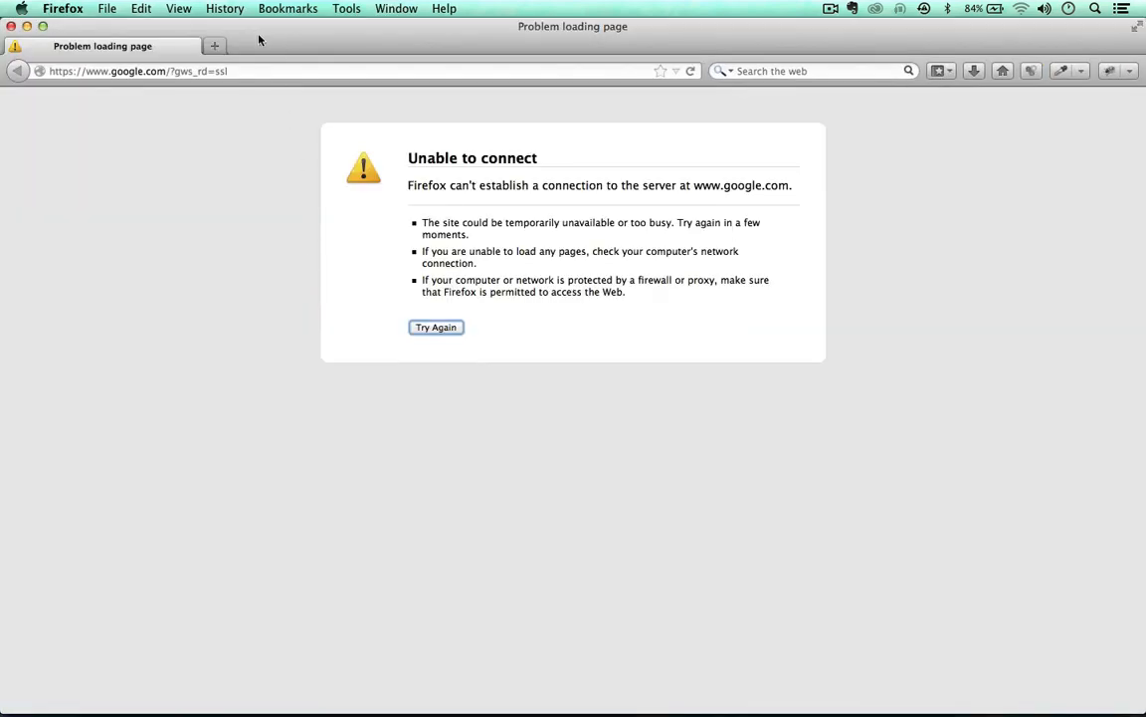
Step: Load the tree_birds preview address in Firefox and place it beside Chrome's preview
drag(267, 28, 371, 21)
click(362, 74)
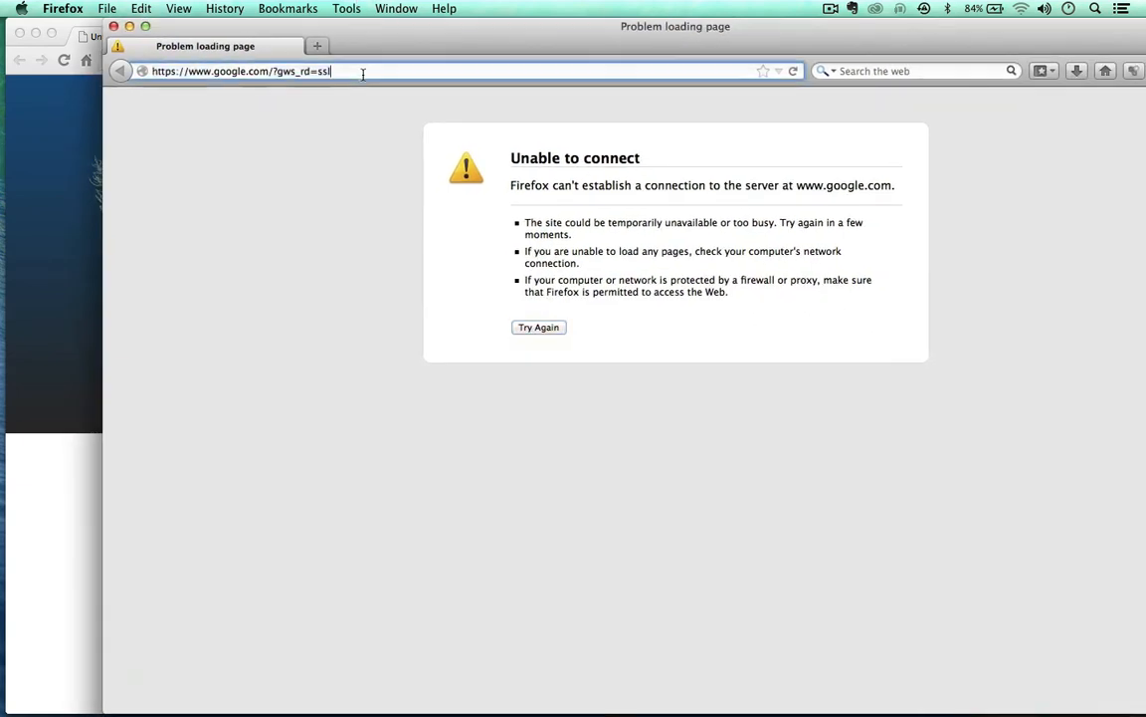
key(super+v)
key(Return)
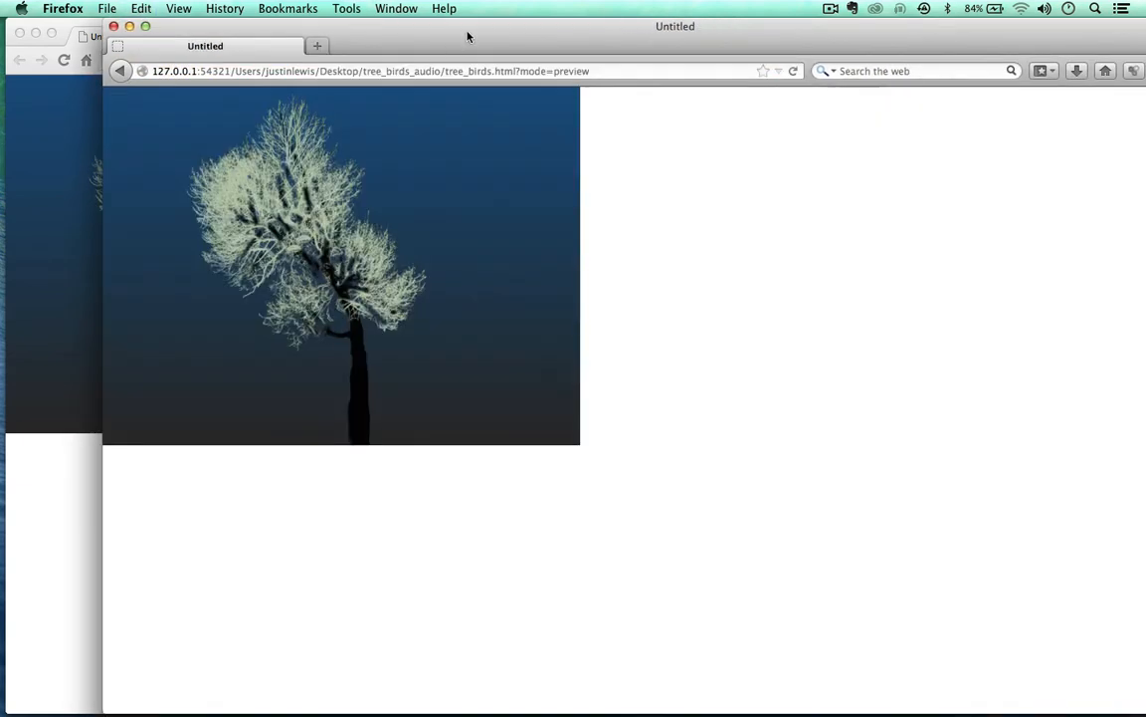
drag(468, 34, 802, 5)
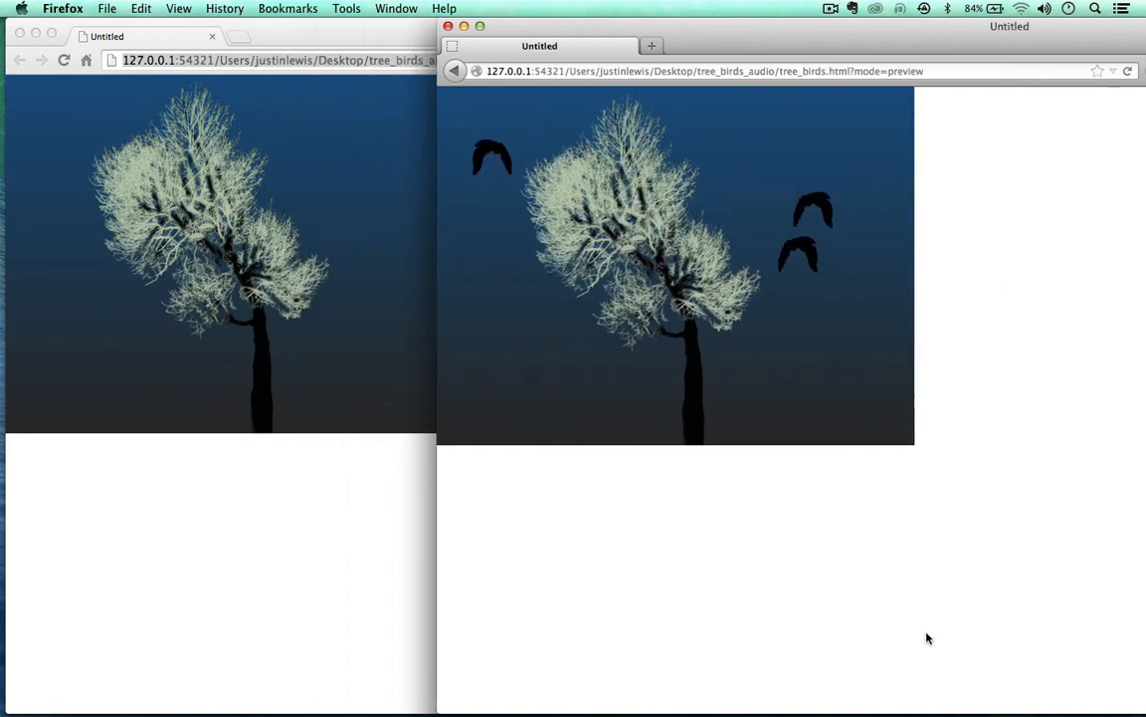
Step: Close the Chrome and Firefox preview windows, returning to Edge Animate
click(372, 617)
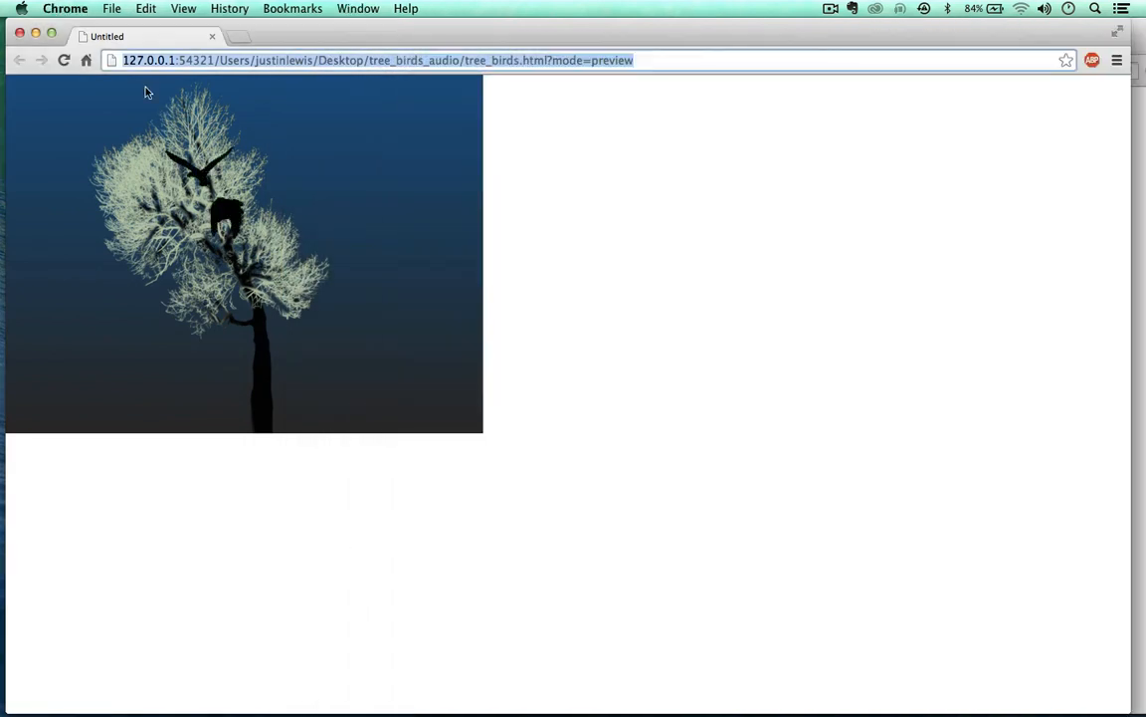
drag(596, 33, 740, 100)
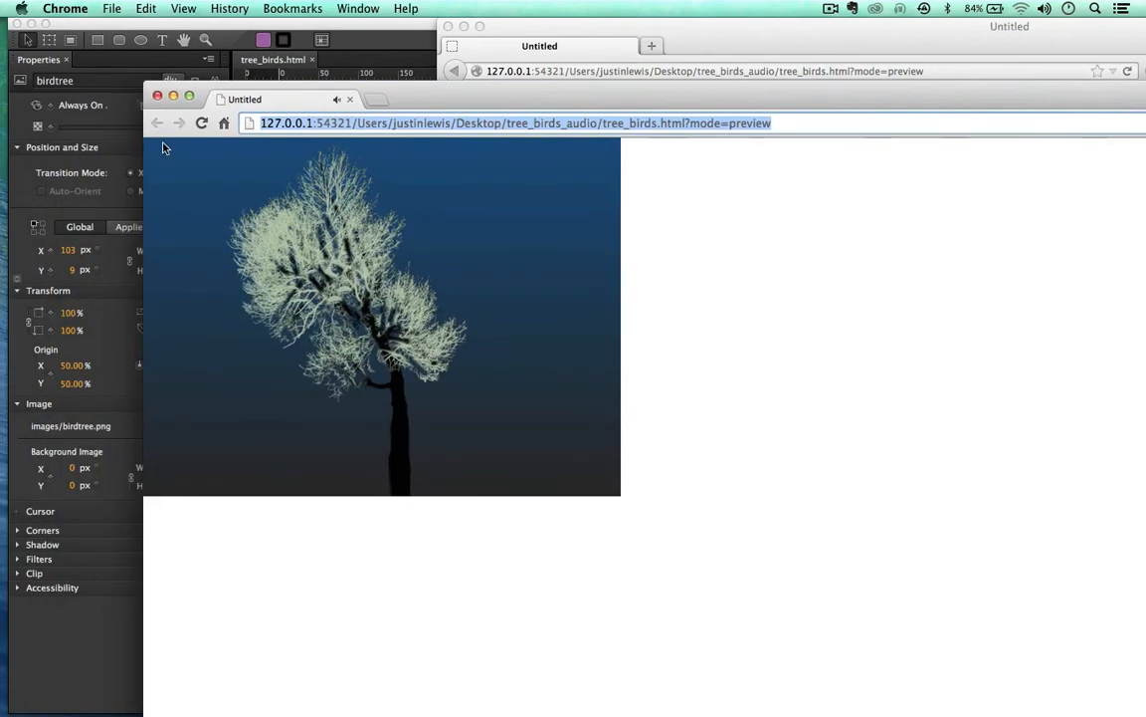
click(157, 95)
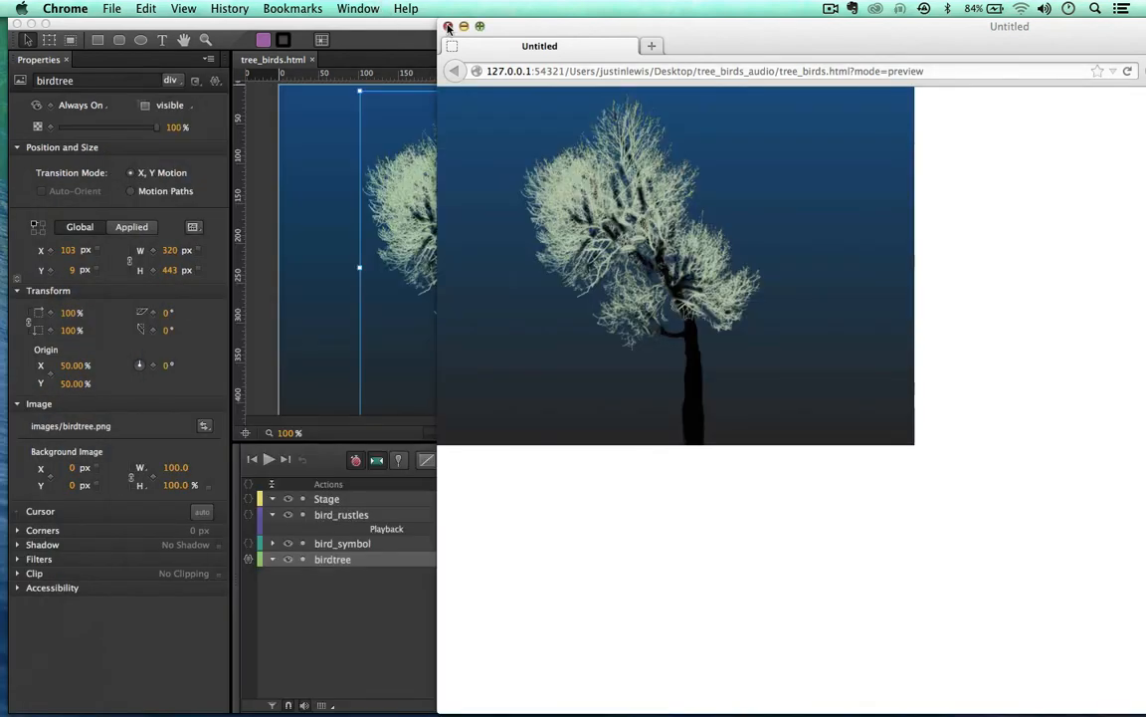
click(448, 27)
drag(447, 27, 444, 29)
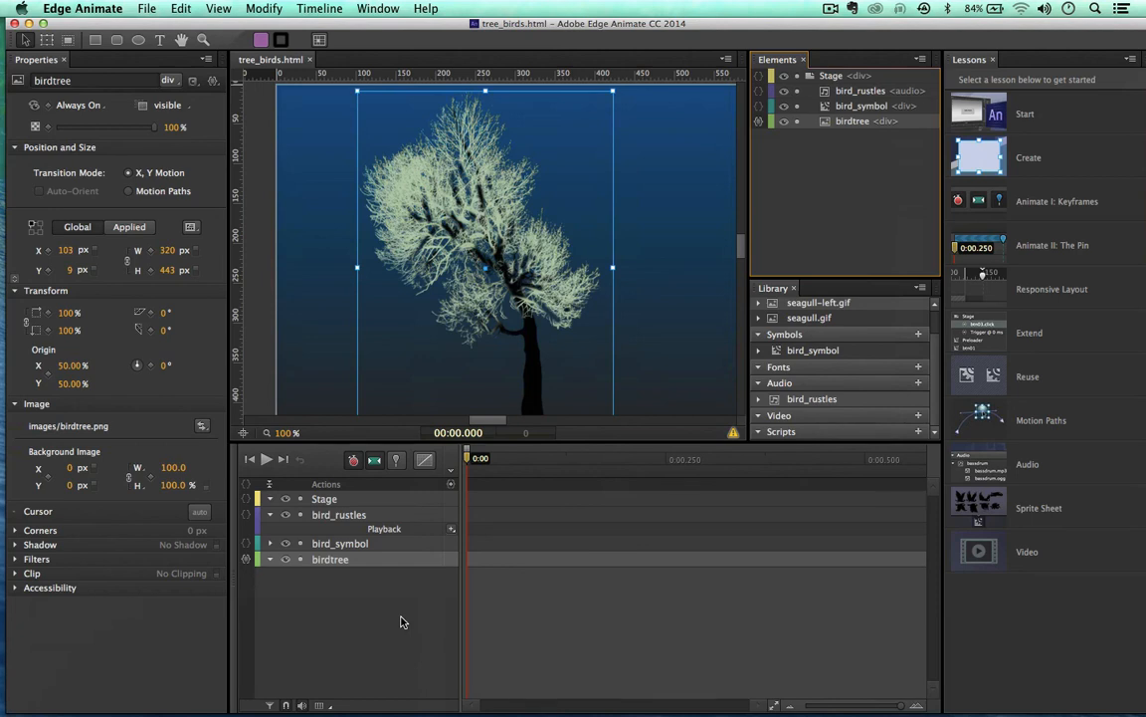
Step: Launch Miro Video Converter from the Dock
mouse_move(409, 710)
click(302, 707)
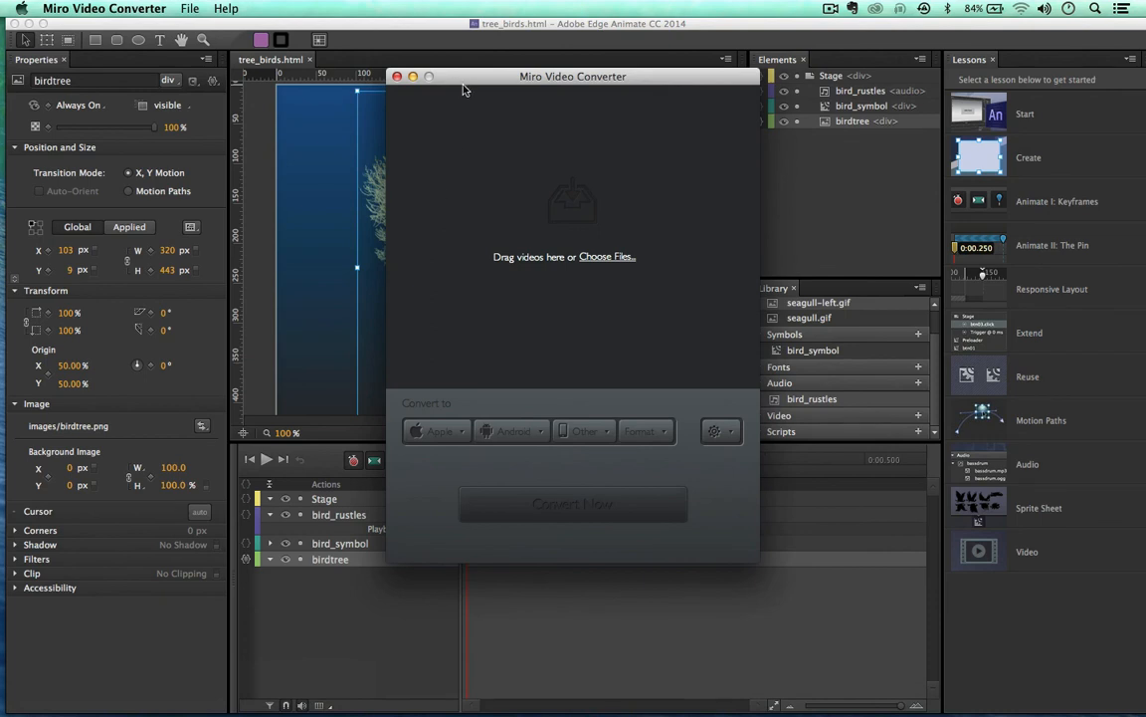
Step: Reposition the empty Miro Video Converter window by its title bar
drag(468, 72, 443, 22)
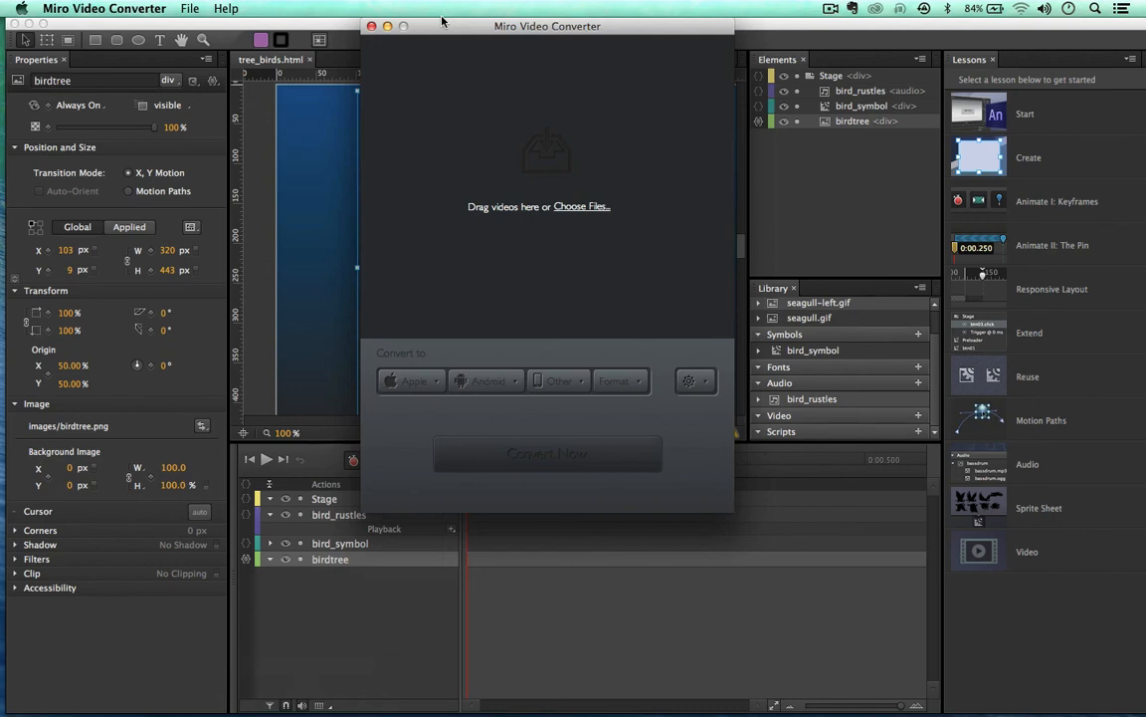
mouse_move(445, 21)
mouse_down()
mouse_move(448, 52)
mouse_move(431, 22)
mouse_up()
Step: Bring Edge Animate forward and deselect birdtree to show the 600 × 450 Stage properties
click(321, 27)
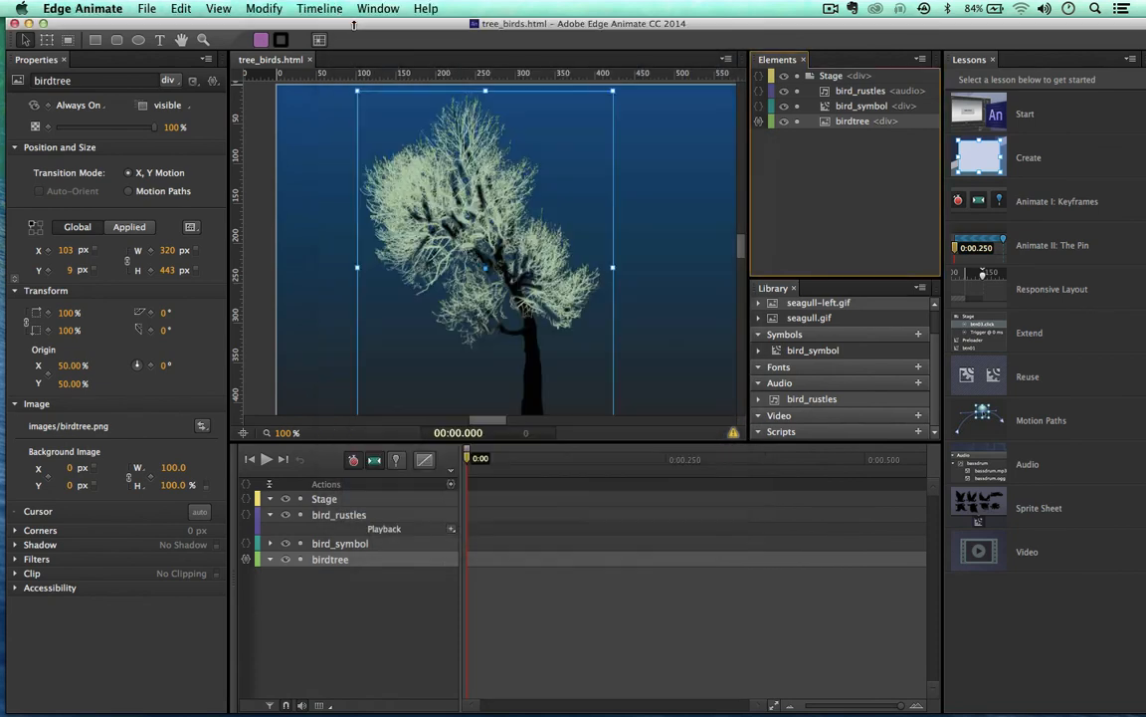
mouse_move(363, 25)
mouse_down()
mouse_move(354, 24)
mouse_move(365, 25)
mouse_up()
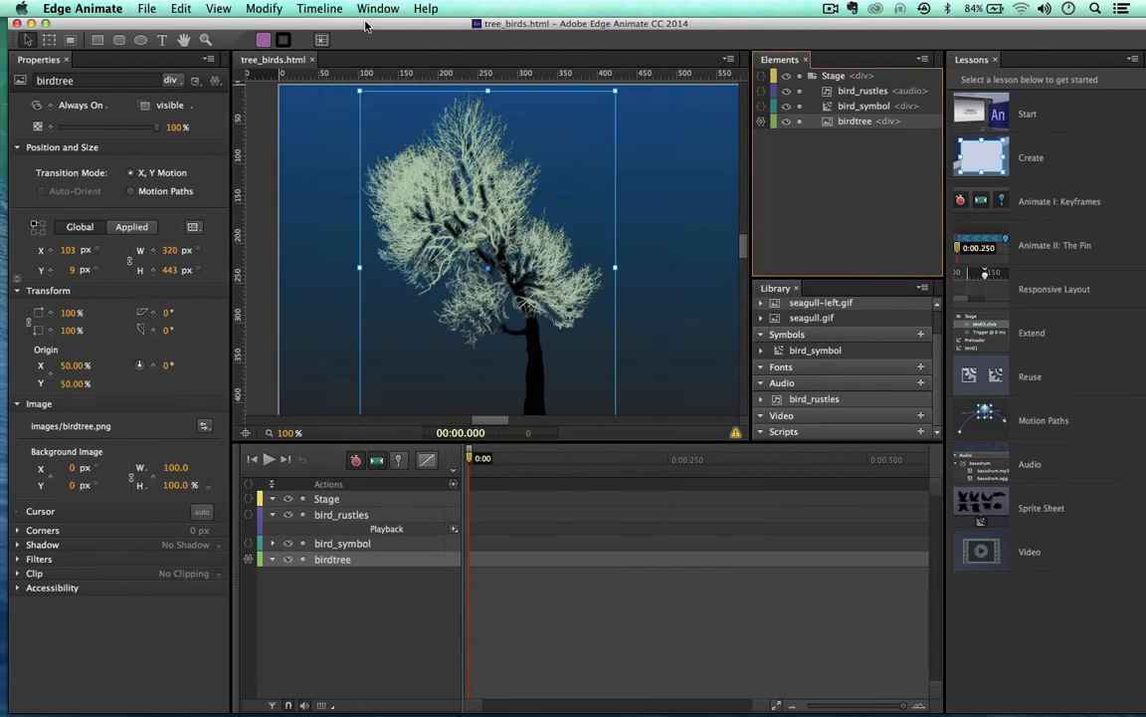
scroll(489, 277, down, 4)
scroll(488, 277, up, 5)
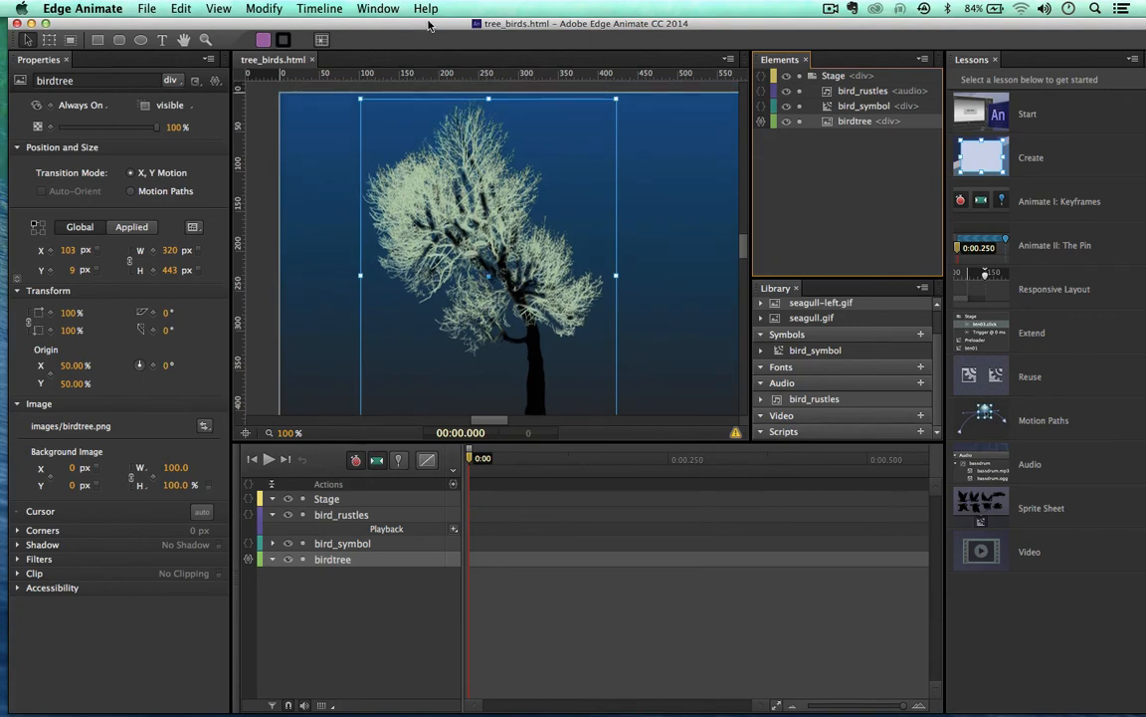
drag(430, 21, 428, 21)
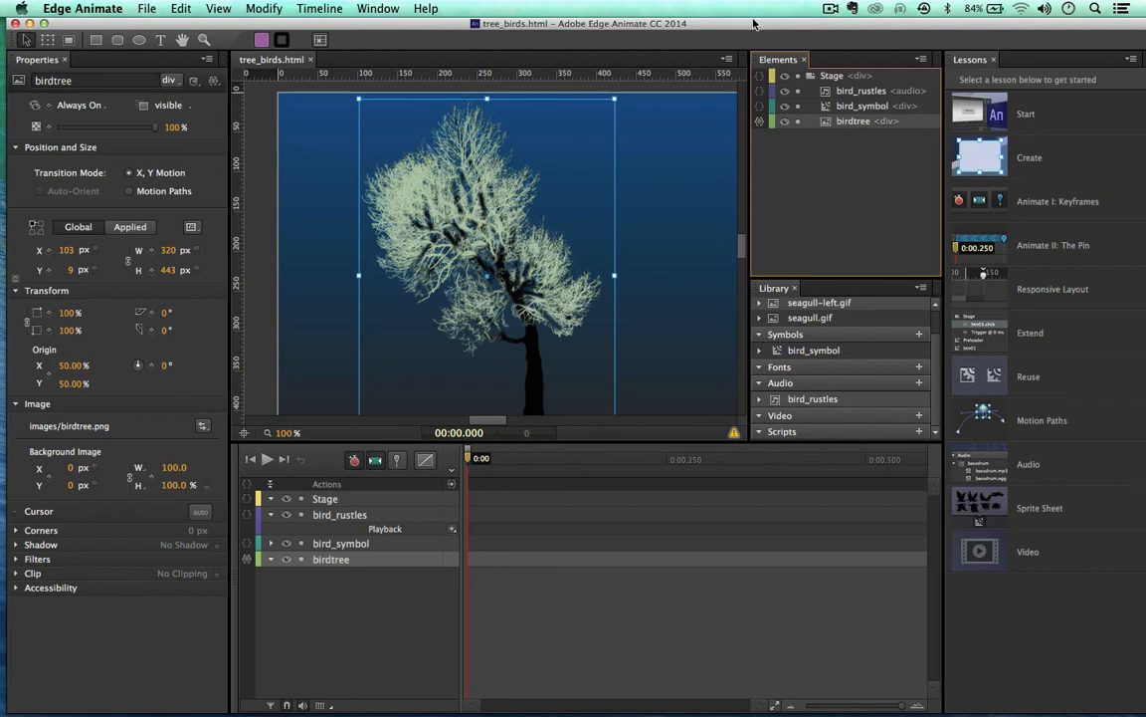
click(812, 186)
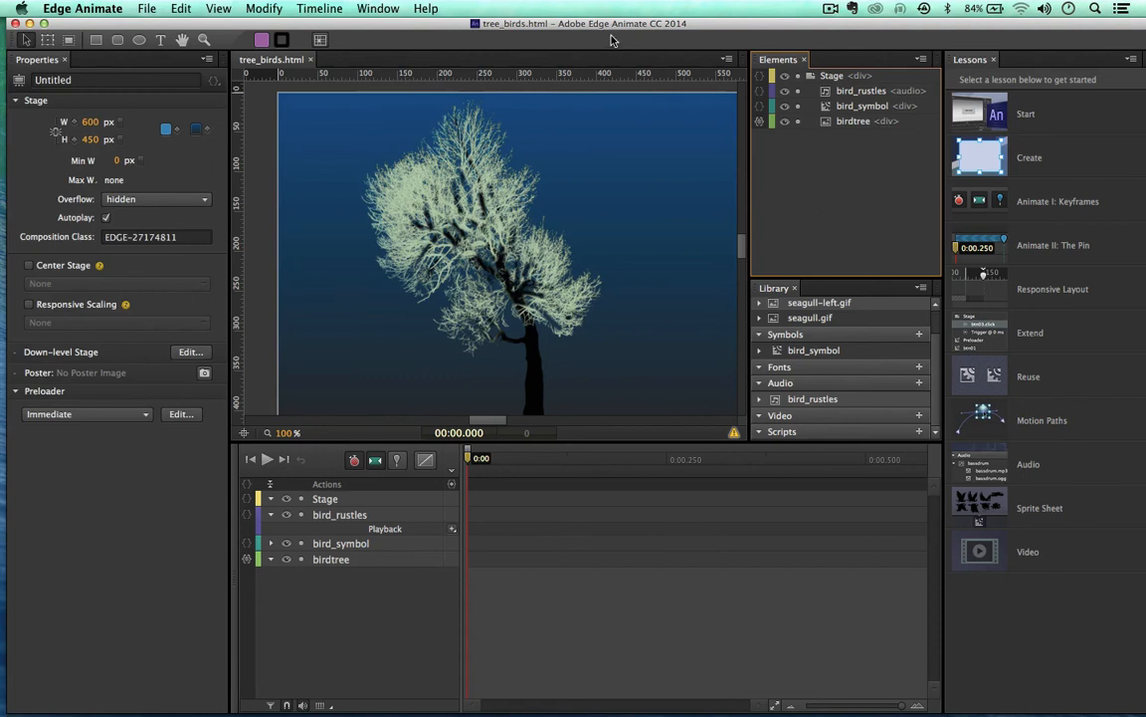
drag(608, 26, 601, 26)
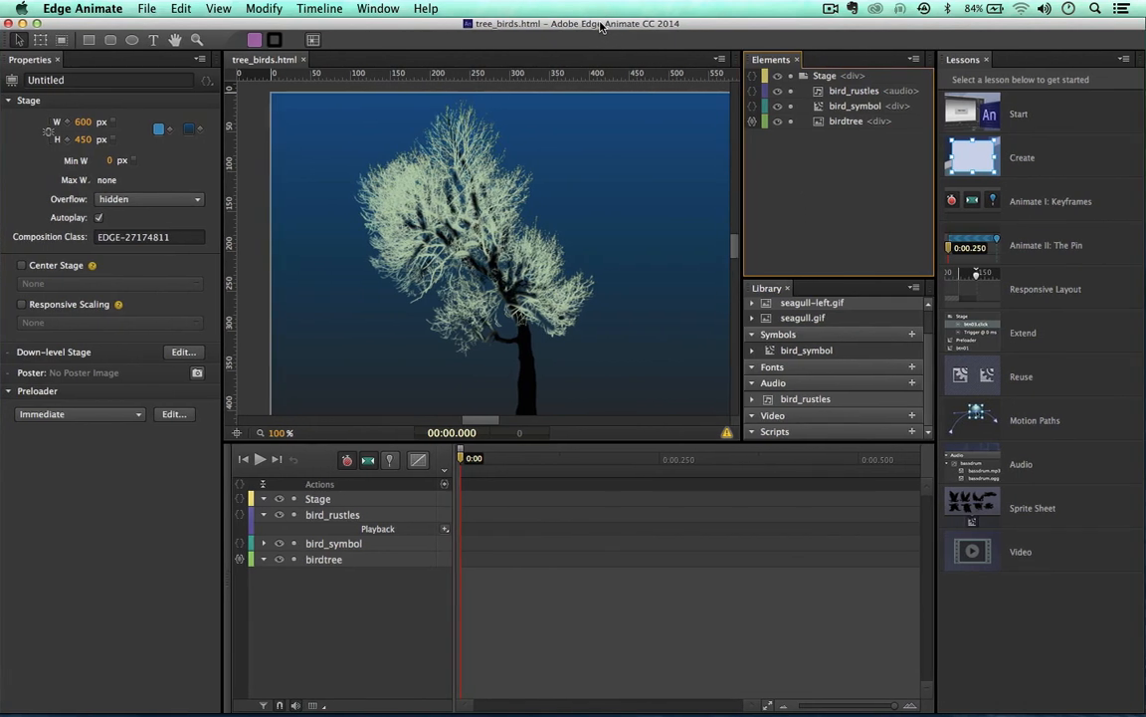